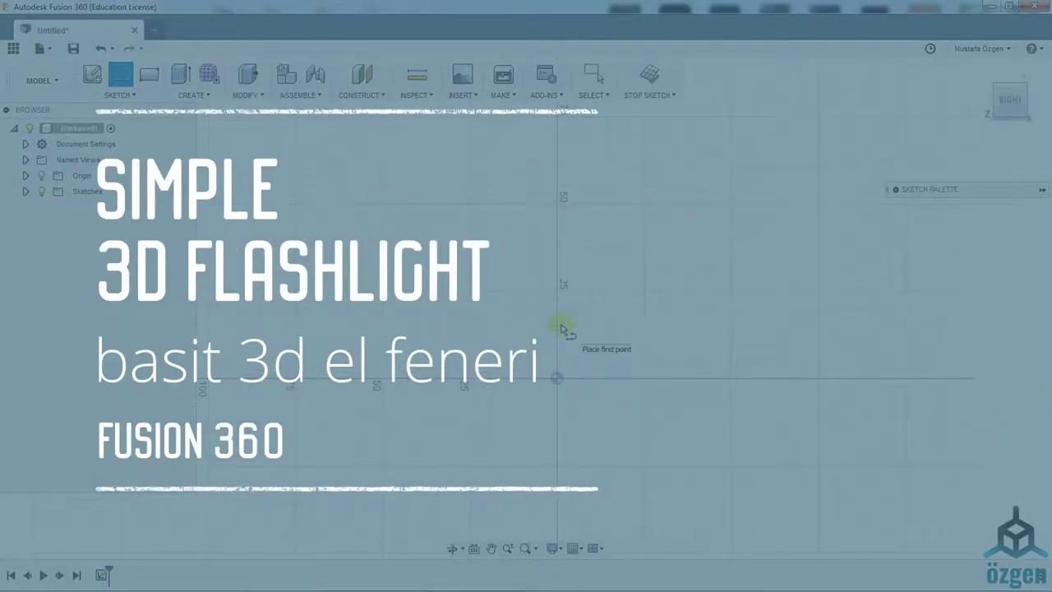
Draw a short vertical line above the origin as the profile's first edge.
left_click(557, 320)
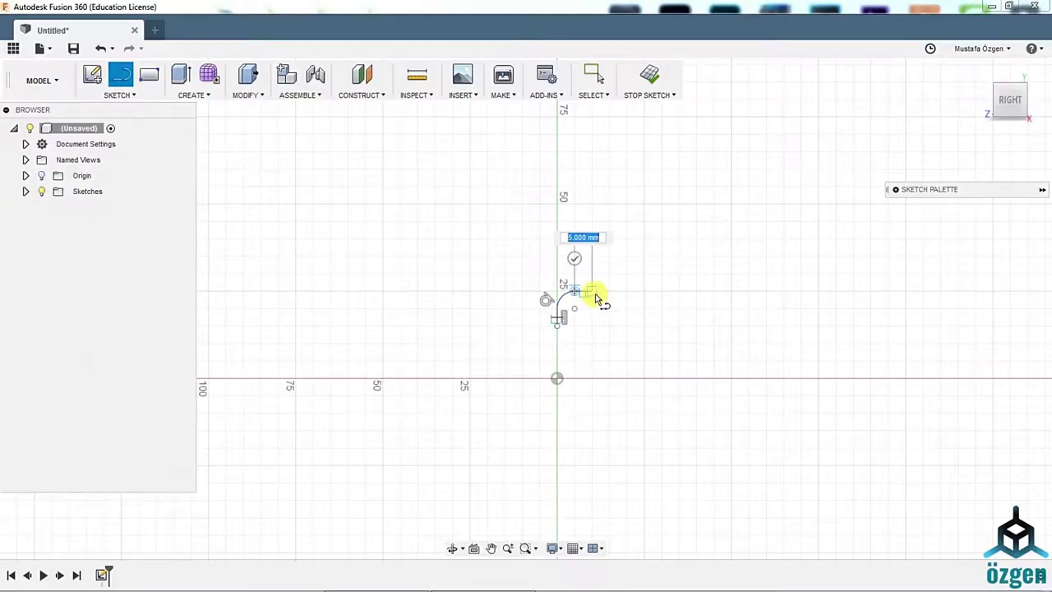
Draw the rounded top edge, sloping head curve, straight body line, groove corner and vertical tail drop.
left_click_drag(594, 296, 593, 293)
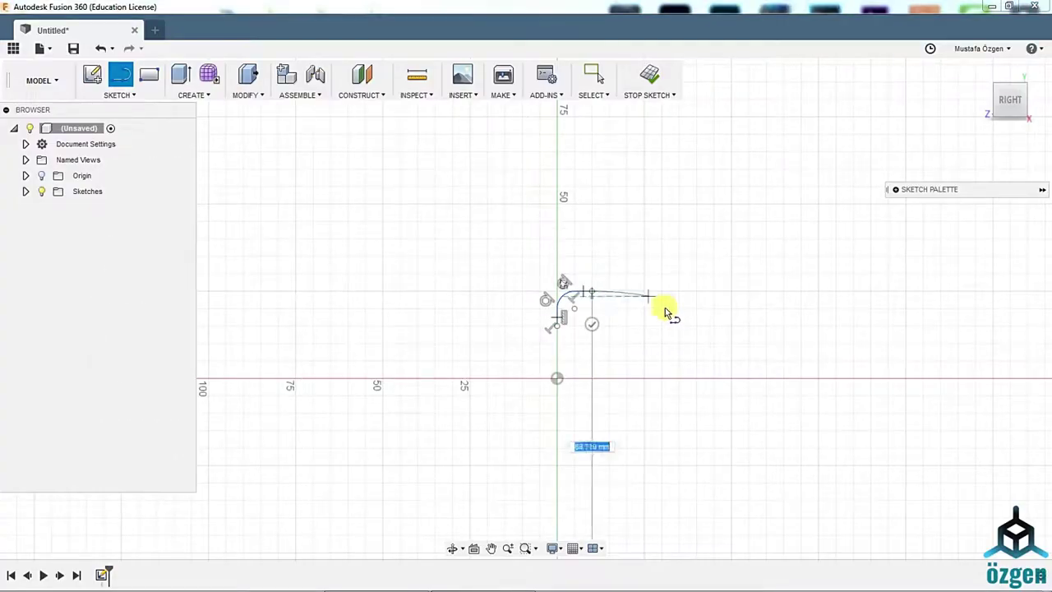
left_click(680, 309)
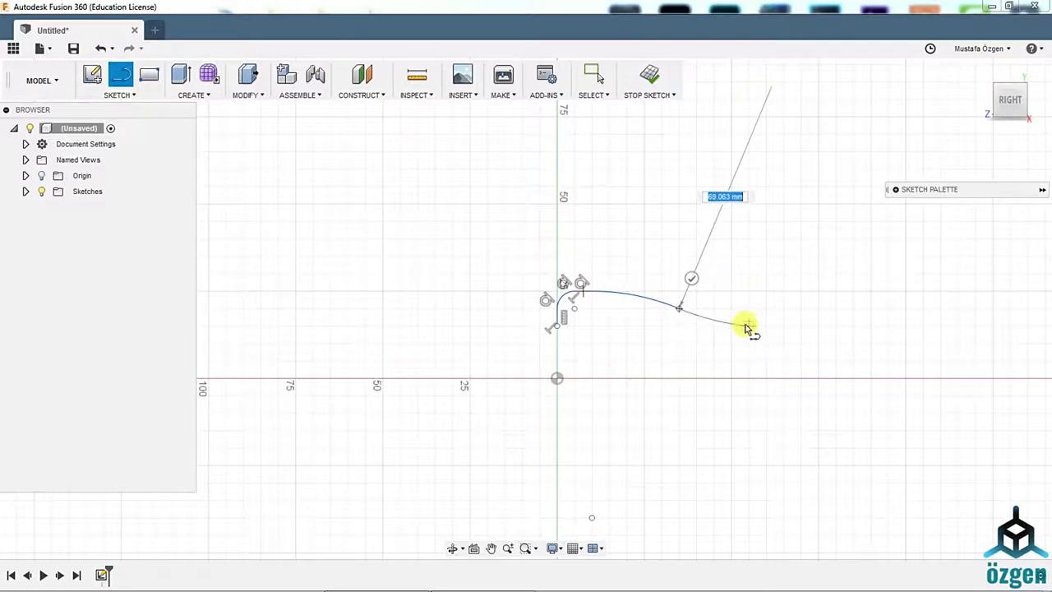
left_click(819, 329)
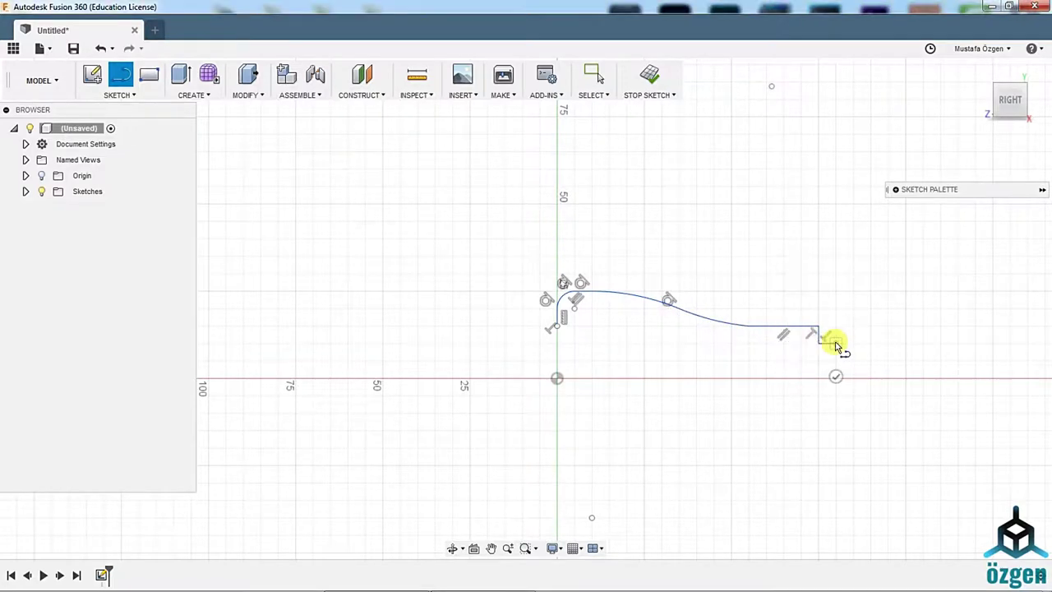
middle_click_drag(836, 329, 658, 329)
left_click(781, 328)
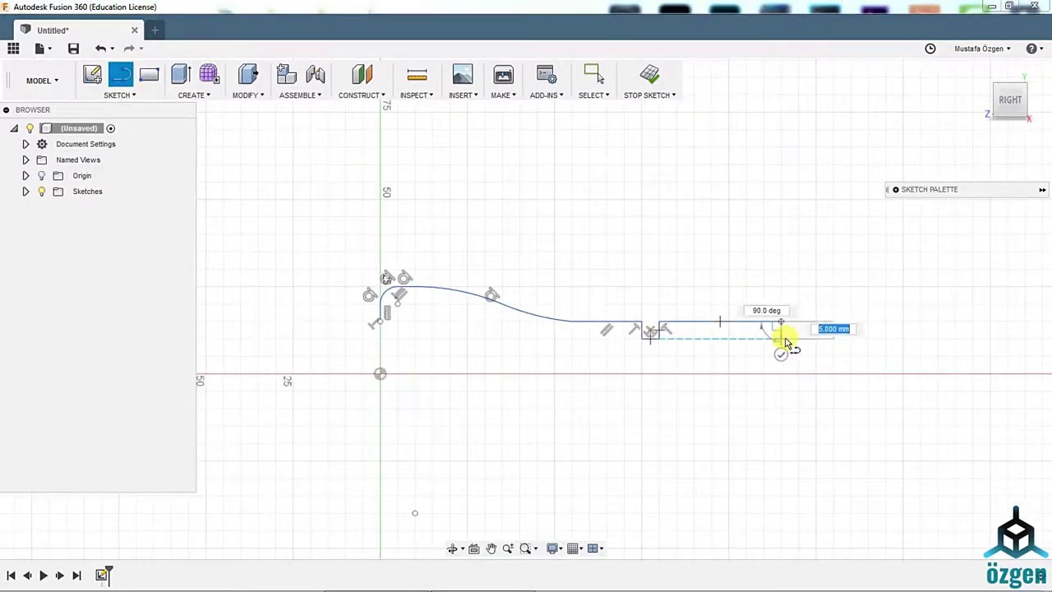
left_click(814, 329)
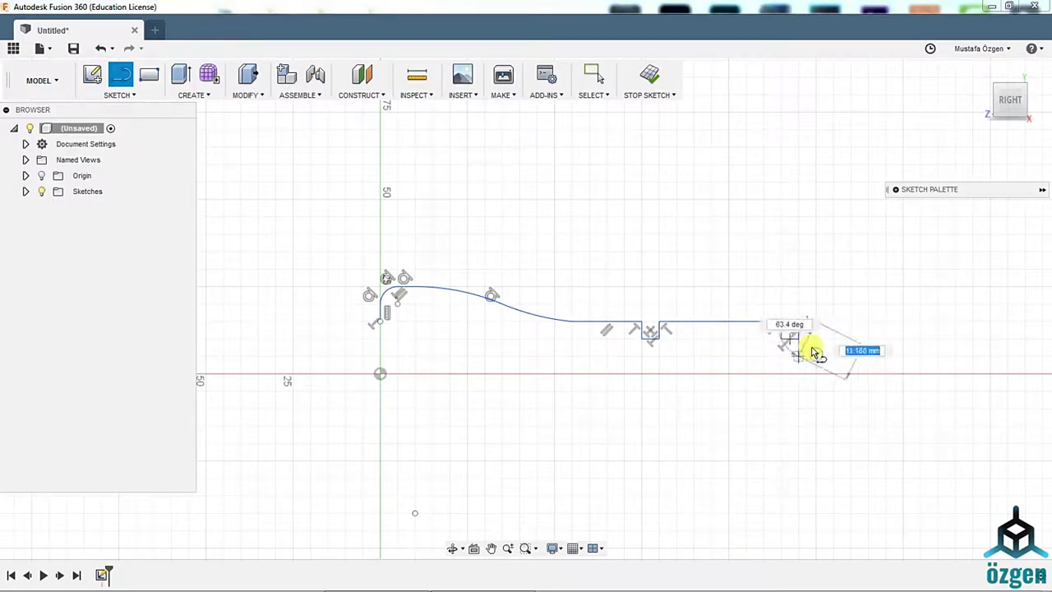
left_click(812, 362)
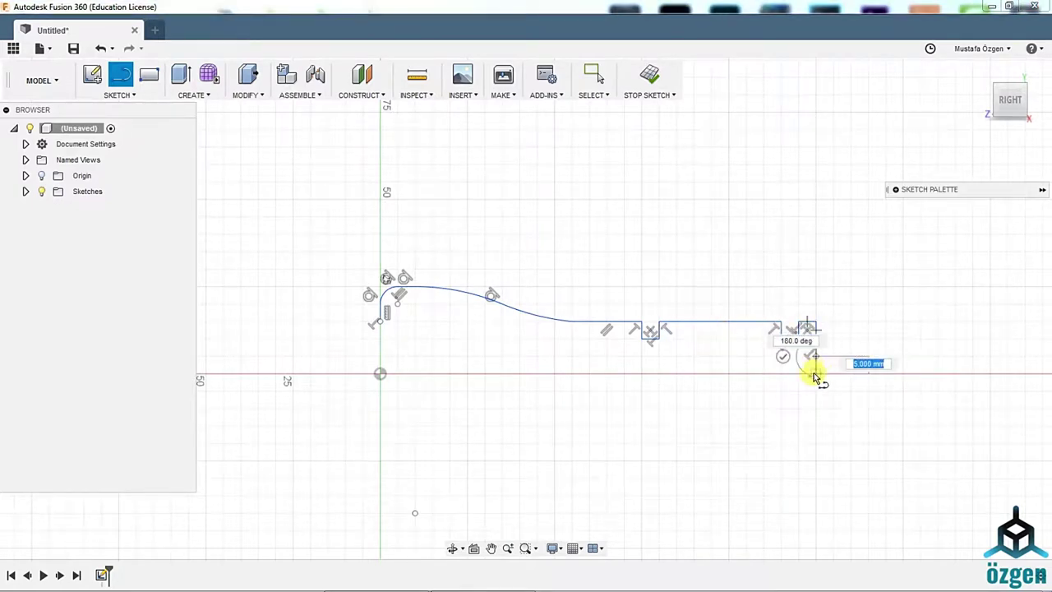
key("Escape")
Try an arc at the vertical line's end, then cancel the unwanted arc.
scroll(869, 366, "up", 4)
left_click(120, 95)
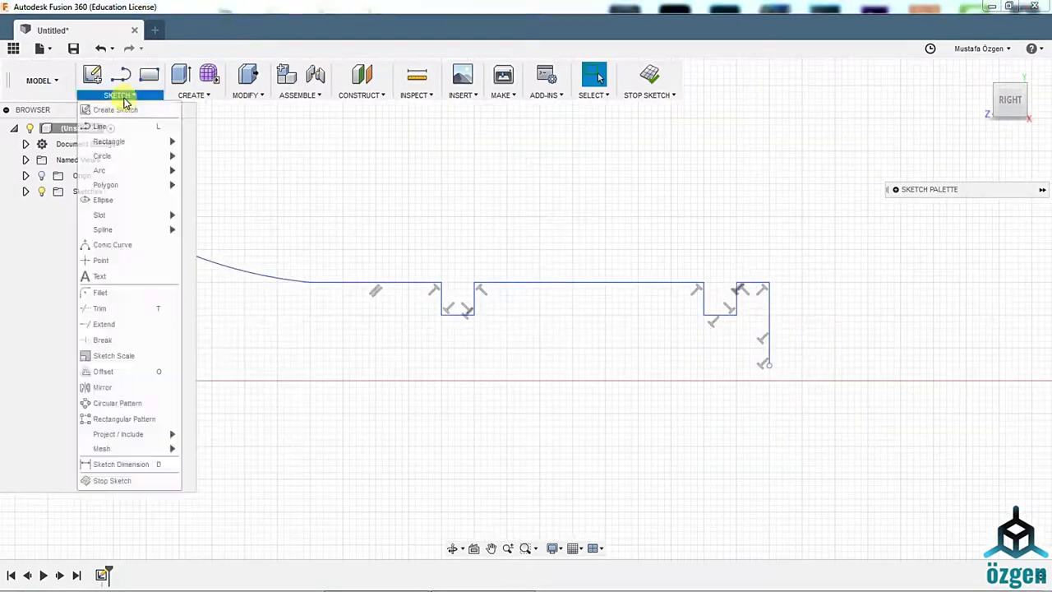
left_click(769, 323)
left_click(764, 381)
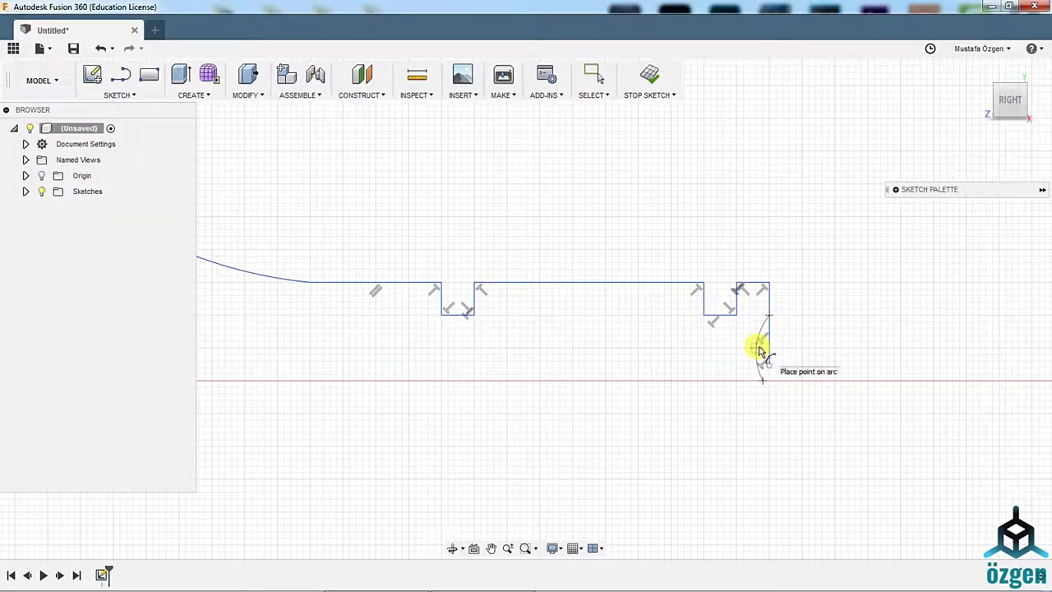
scroll(755, 341, "up", 1)
scroll(757, 341, "up", 1)
left_click(767, 354)
right_click(828, 307)
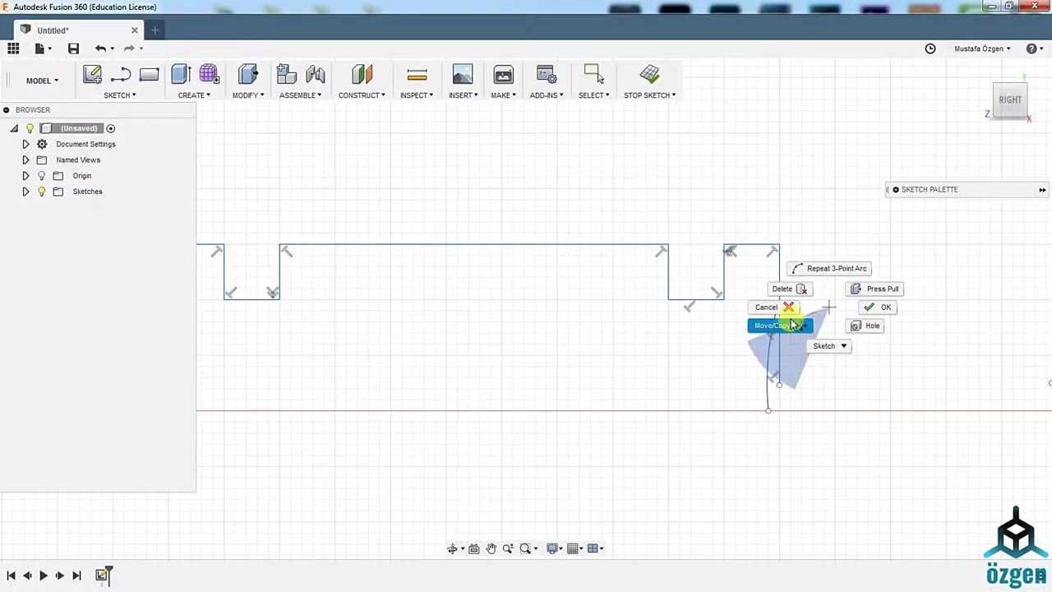
key("Escape")
Trim the extra piece off the tail's vertical line.
left_click(119, 95)
left_click(140, 307)
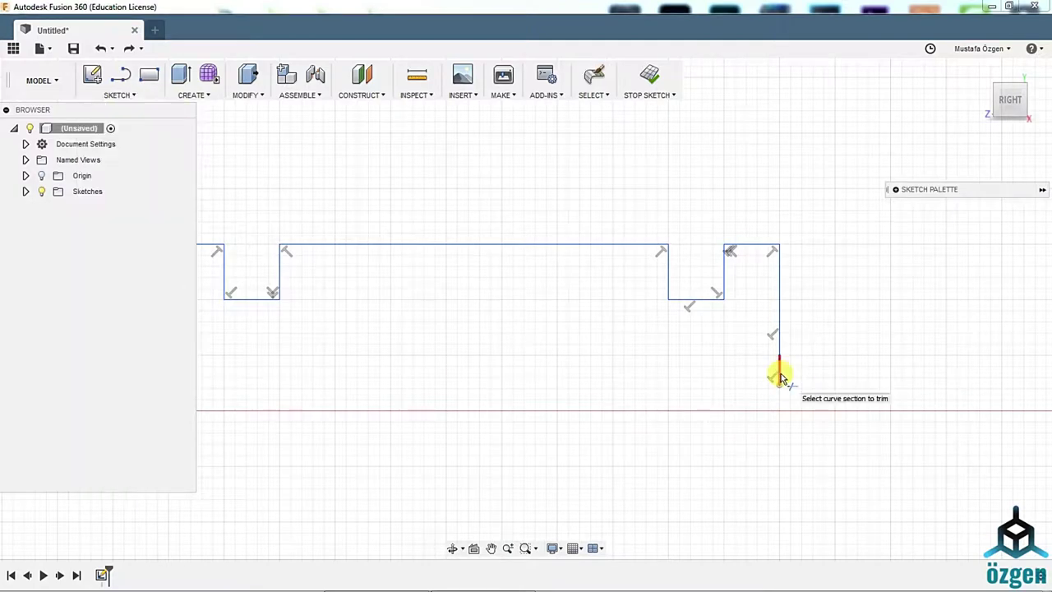
left_click(781, 378)
key("Escape")
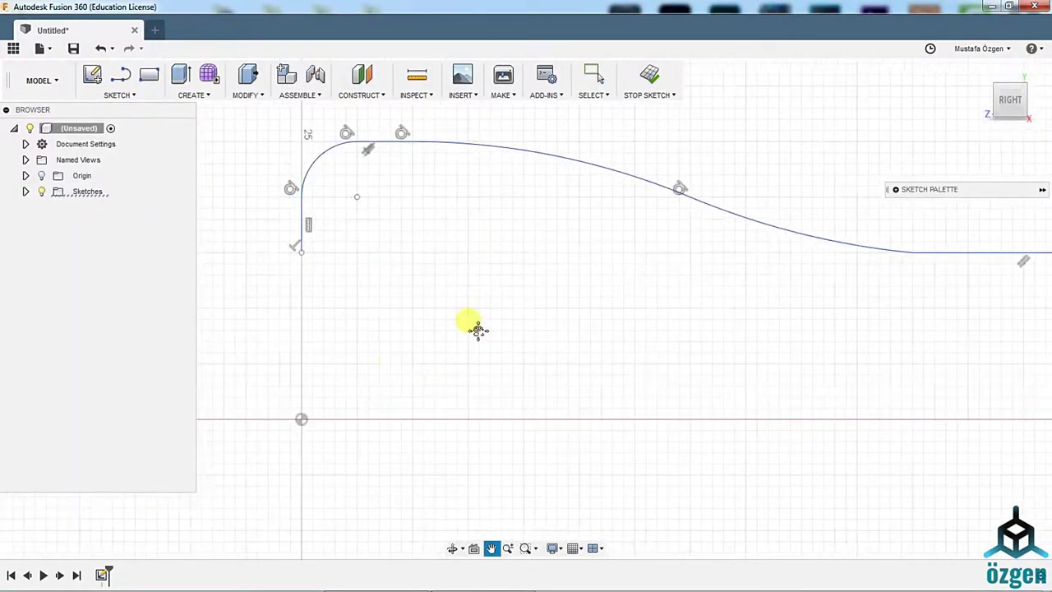
Draw the head's inner recess line, curved lens lip and long sloping reflector line down toward the axis.
left_click_drag(478, 330, 614, 354)
key("l")
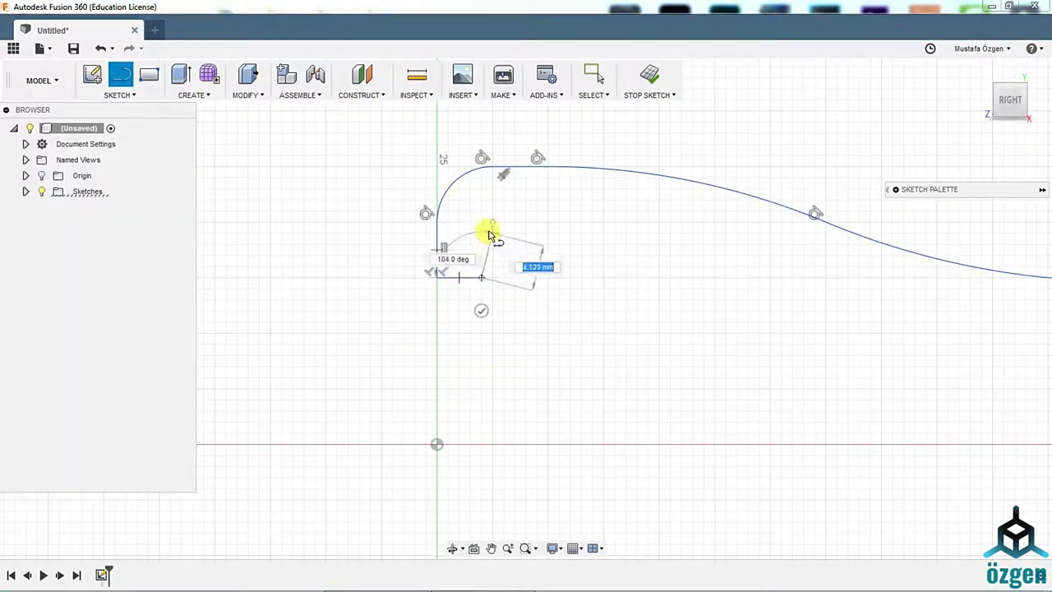
left_click(503, 279)
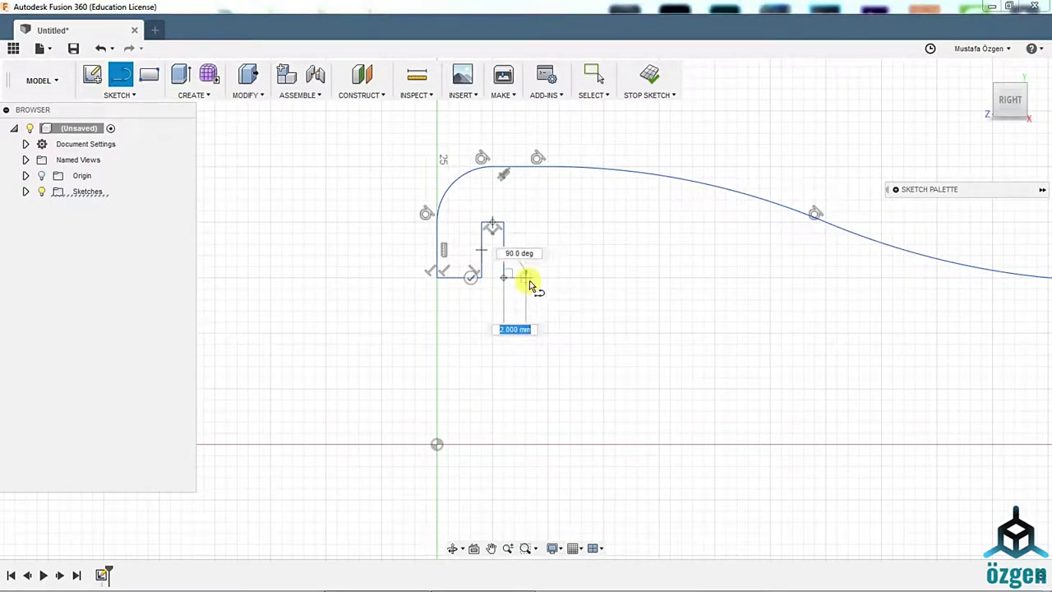
left_click(580, 235)
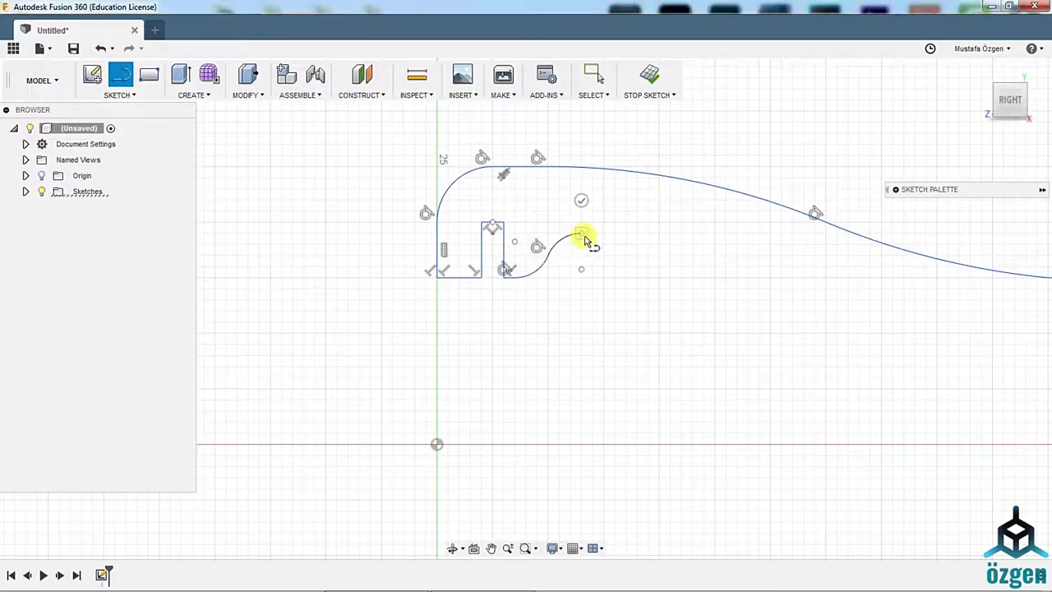
left_click(824, 391)
middle_click_drag(827, 392, 723, 368)
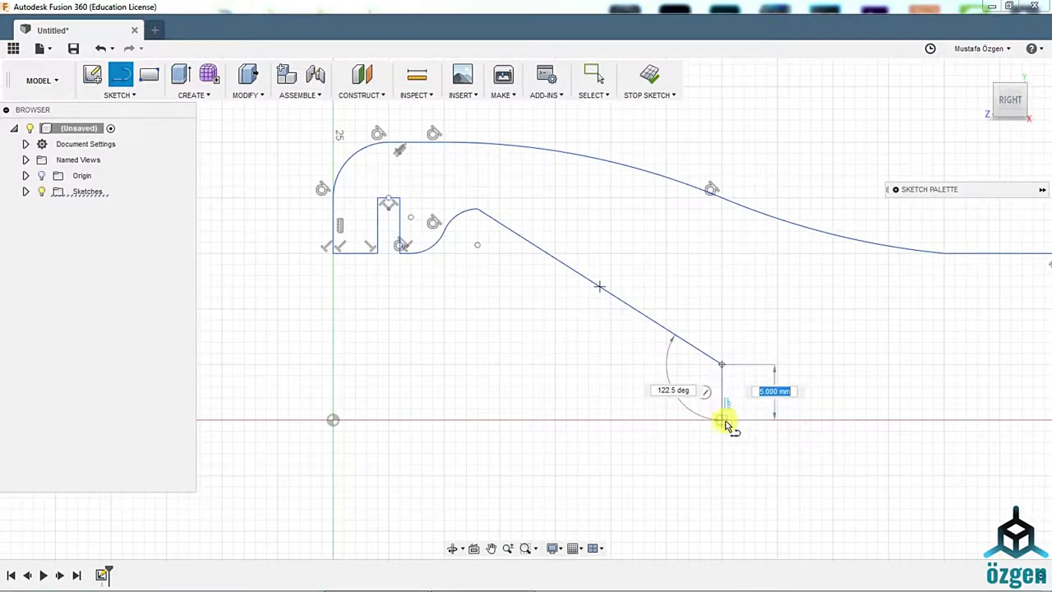
left_click(720, 421)
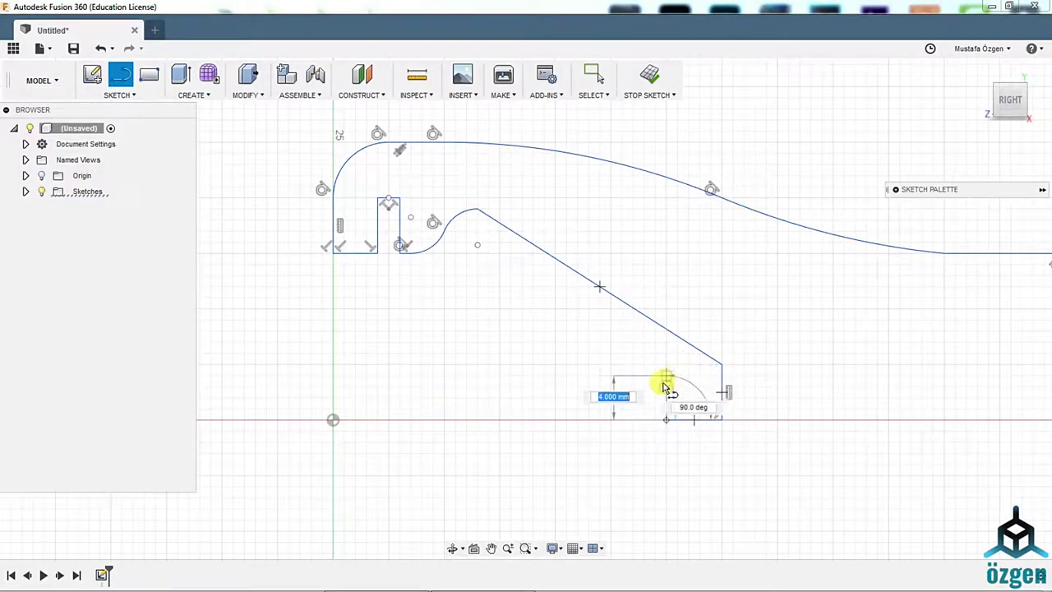
Add short axis and vertical lines, then a tangent arc closing the head.
scroll(671, 400, "up", 2)
left_click(671, 400)
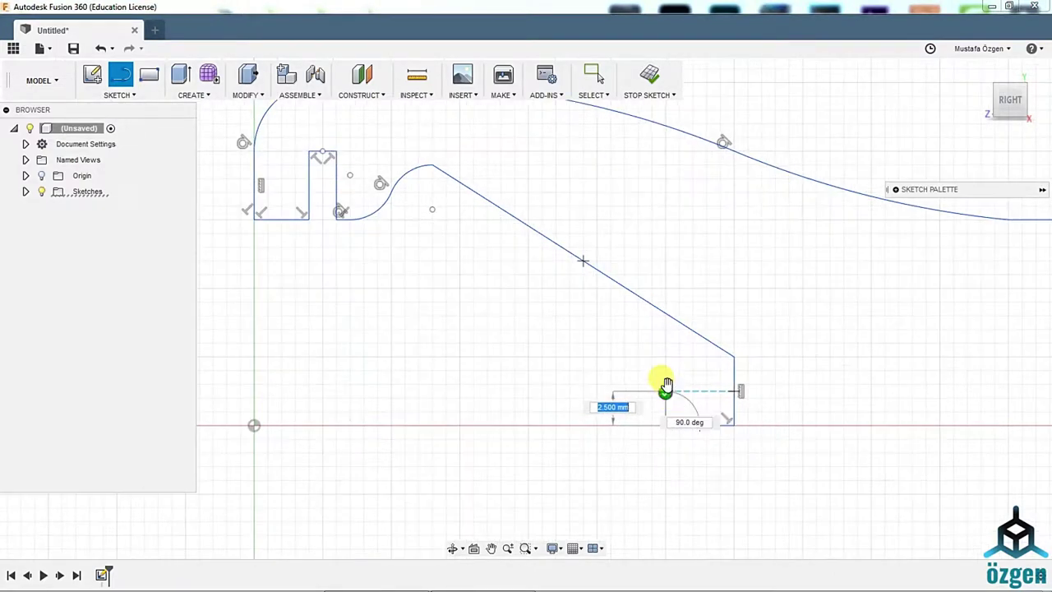
left_click(665, 383)
left_click_drag(665, 384, 692, 334)
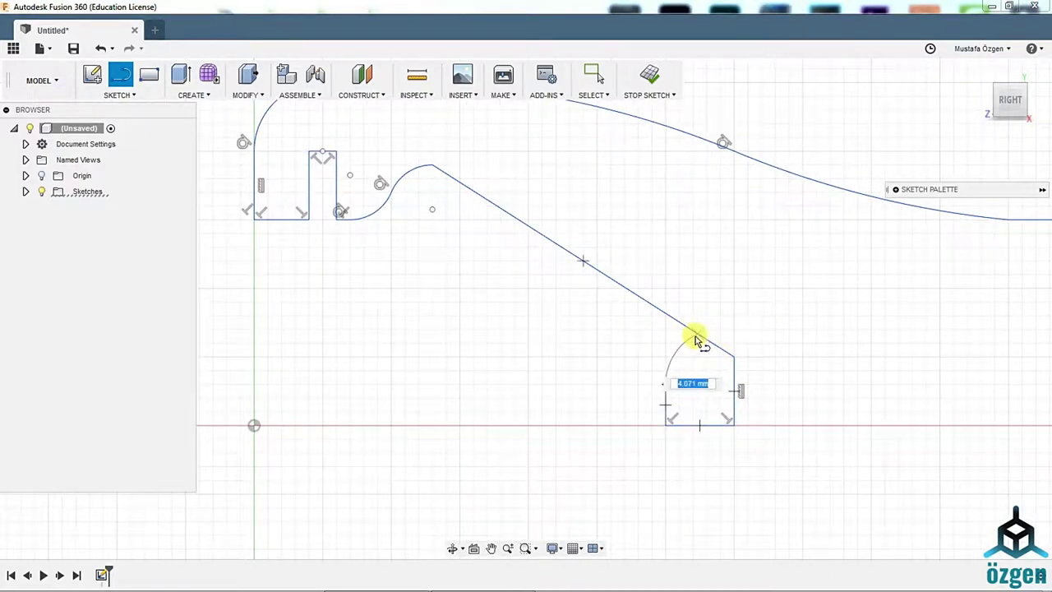
mouse_move(707, 411)
middle_mouse_down()
mouse_move(345, 376)
mouse_move(555, 455)
middle_mouse_up()
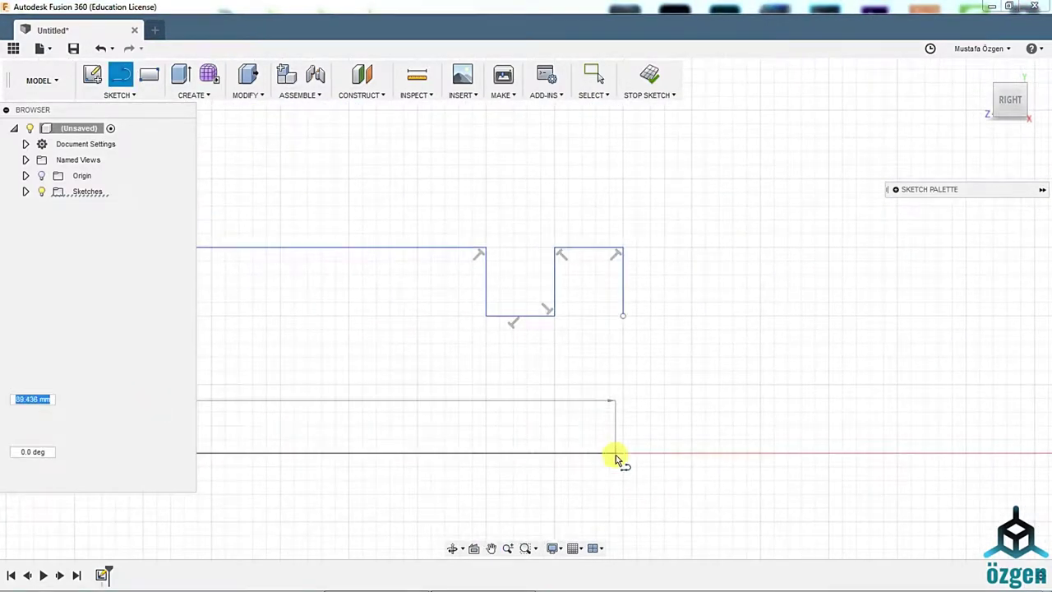
right_click(583, 434)
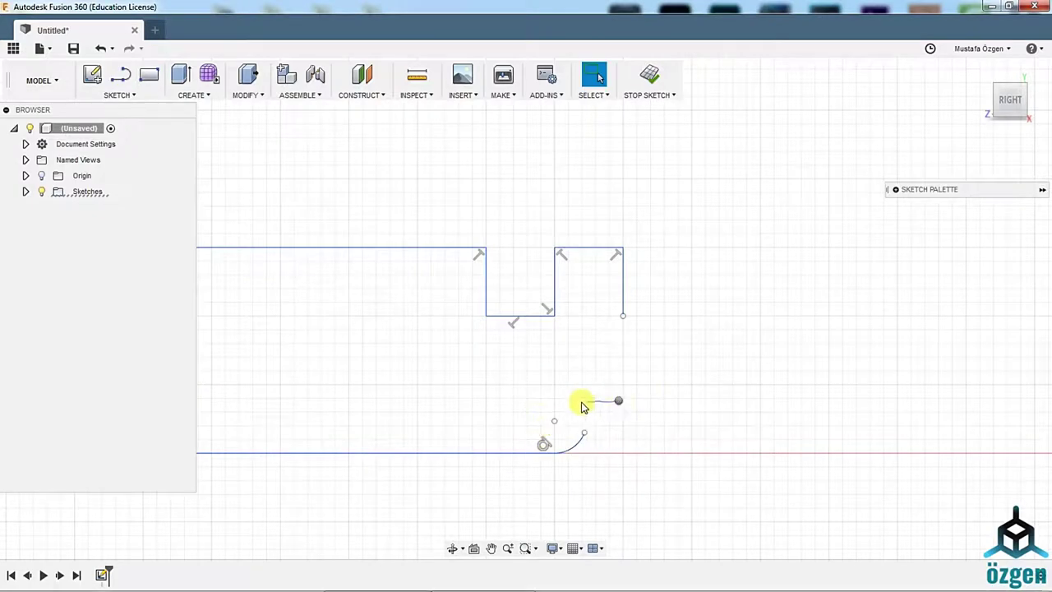
Extend the axis line and seal the tail with a three-point arc to its lower corner.
left_click(190, 95)
left_click(218, 171)
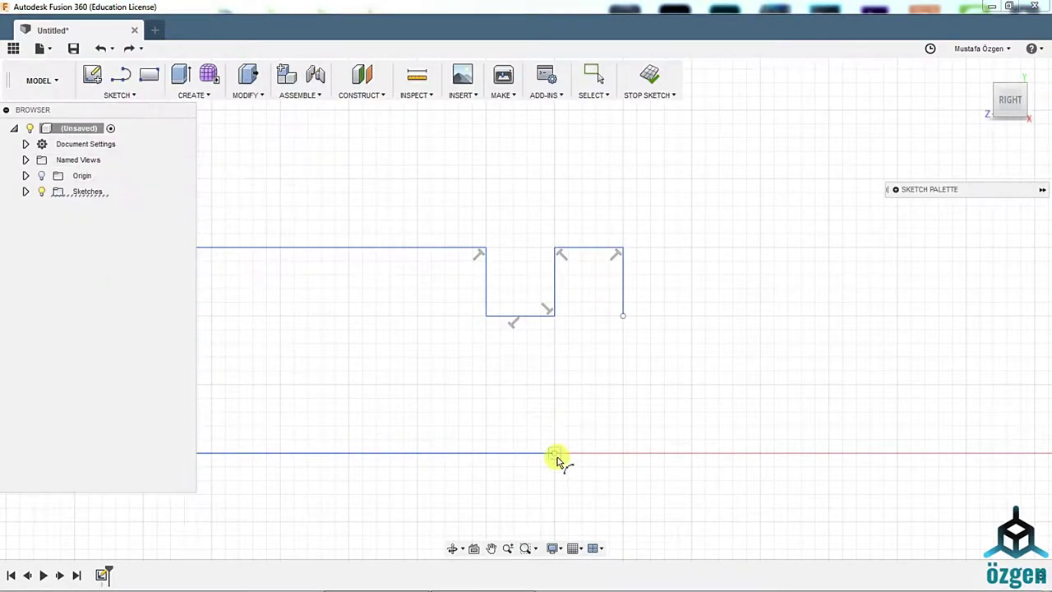
left_click(555, 453)
left_click(623, 316)
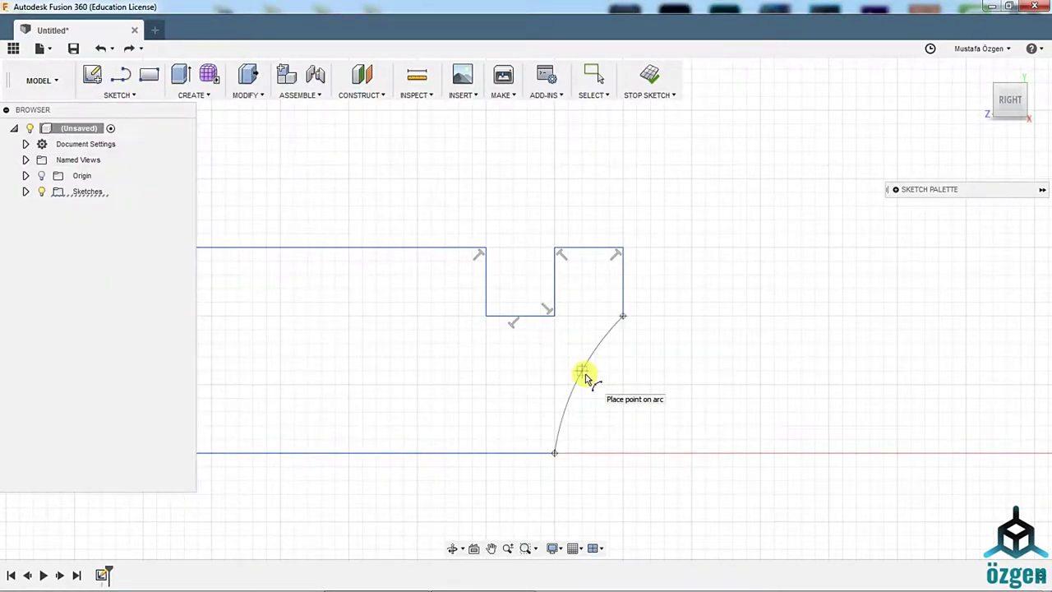
left_click(120, 75)
left_click(598, 459)
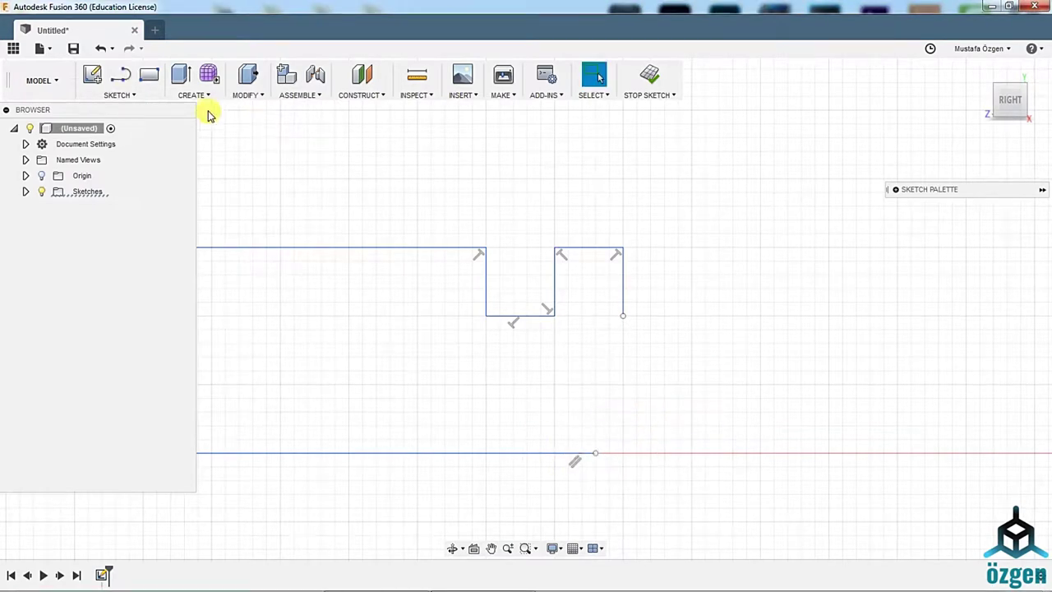
left_click(191, 94)
left_click(215, 172)
left_click(596, 453)
left_click(623, 316)
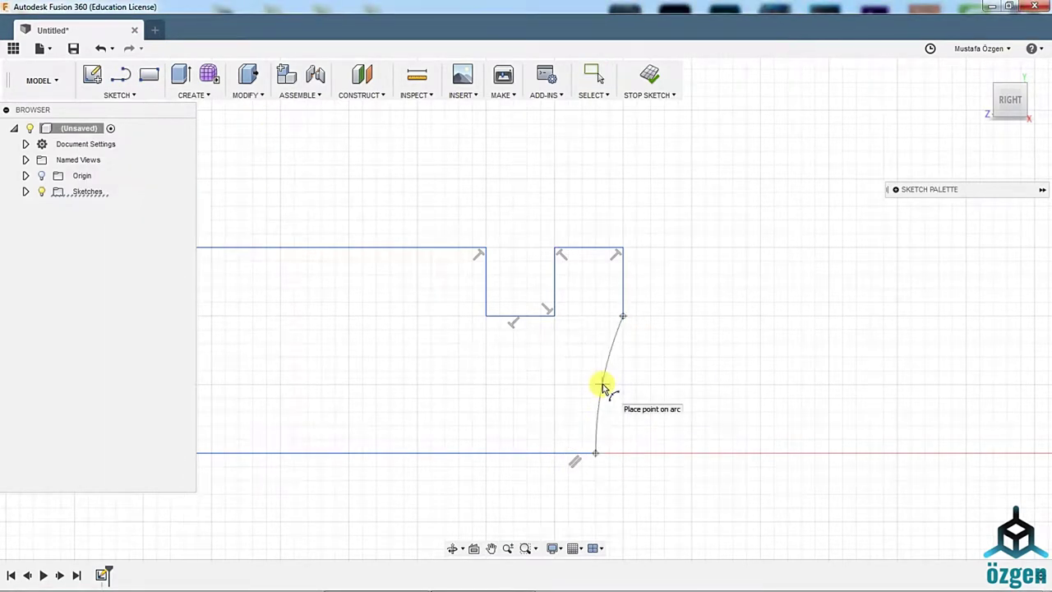
left_click(603, 388)
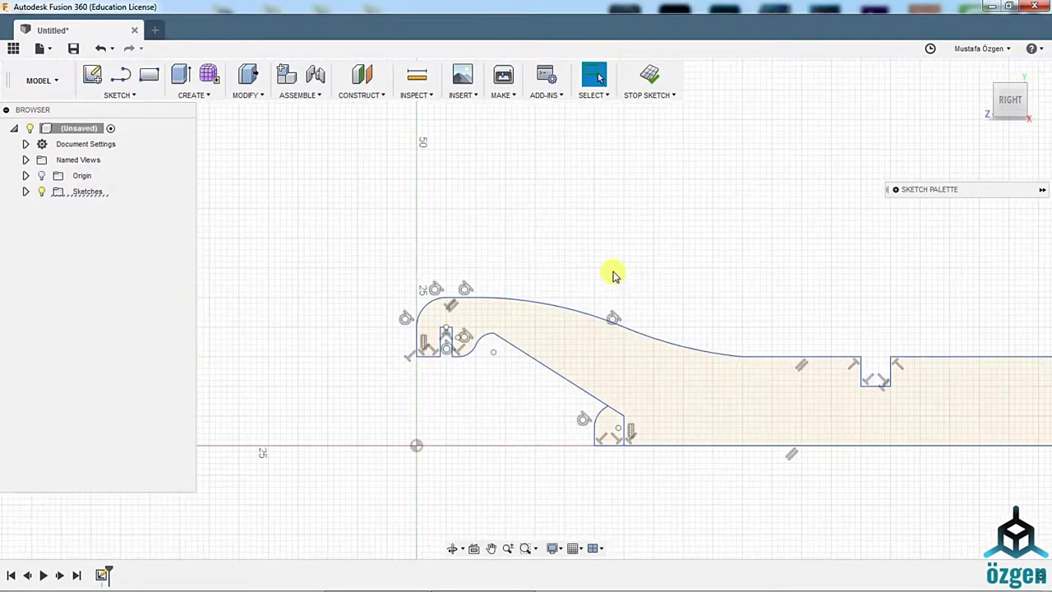
Fillet three corners of the groove.
left_click(120, 94)
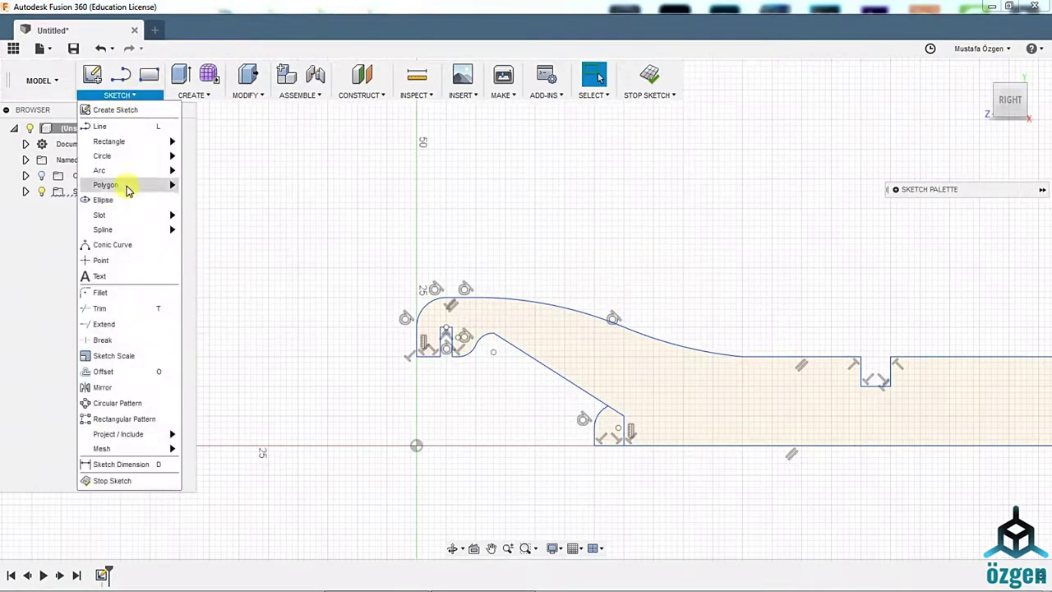
scroll(415, 354, "up", 5)
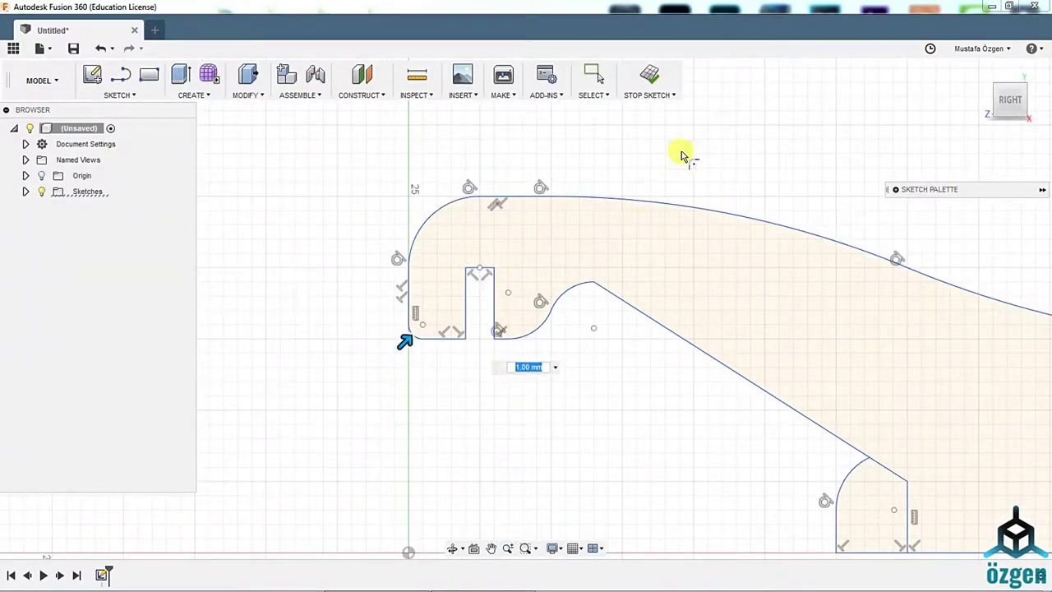
right_click(699, 103)
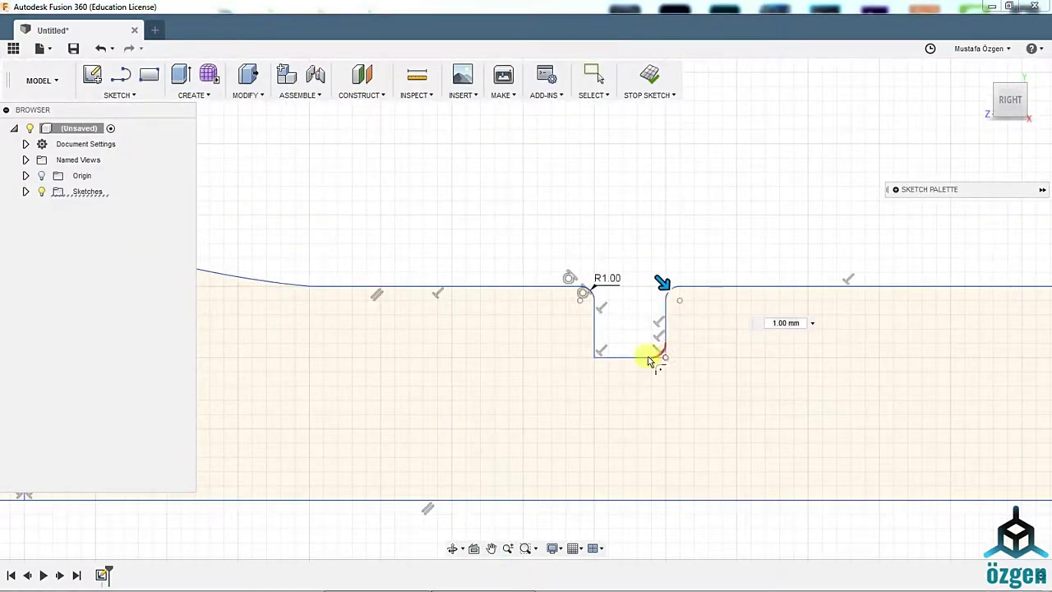
right_click(820, 254)
left_click(827, 222)
left_click(761, 297)
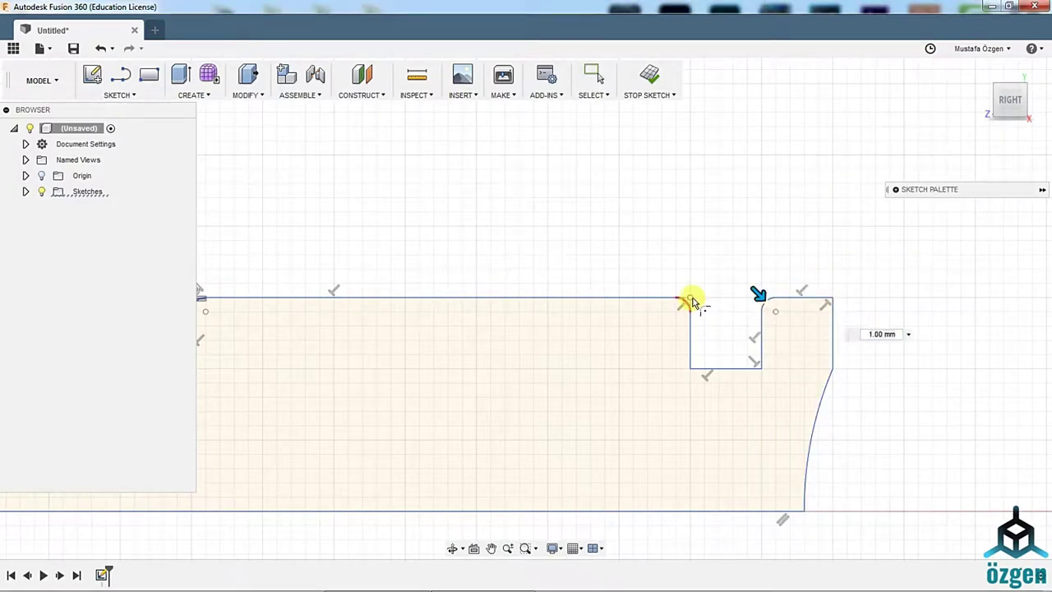
left_click(692, 302)
left_click(691, 368)
Fillet the tail's top and lower corners at 1 mm.
right_click(935, 331)
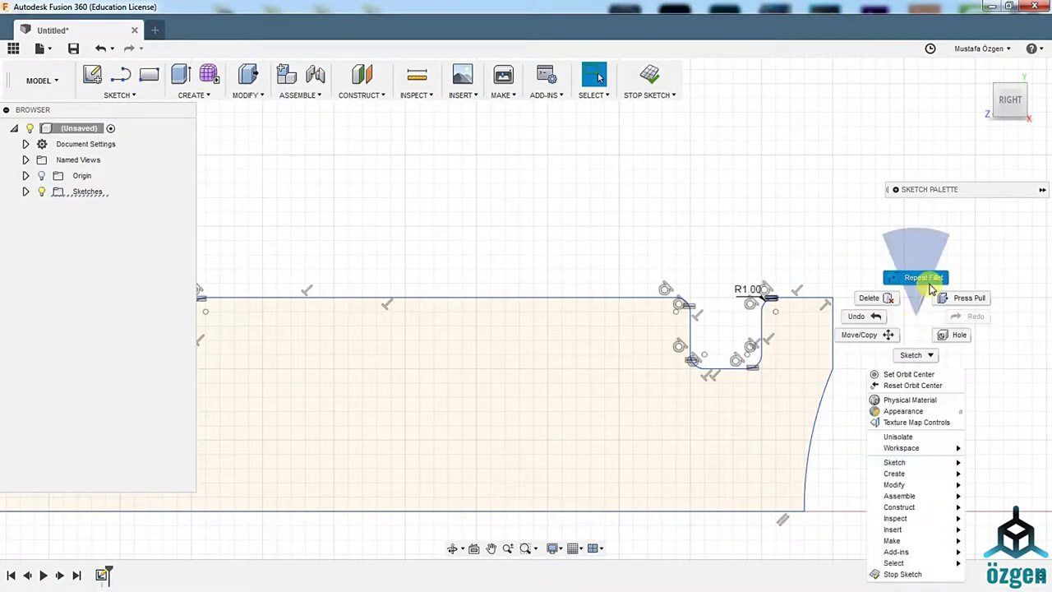
left_click(899, 274)
left_click(832, 297)
key("Return")
left_click(831, 371)
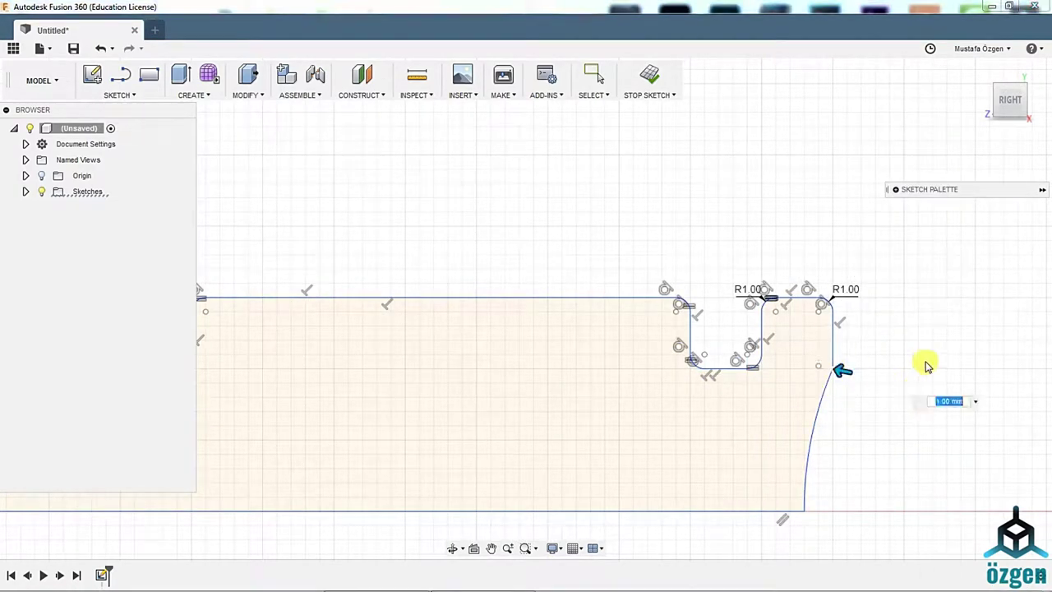
key("Return")
scroll(696, 291, "down", 5)
scroll(792, 244, "up", 5)
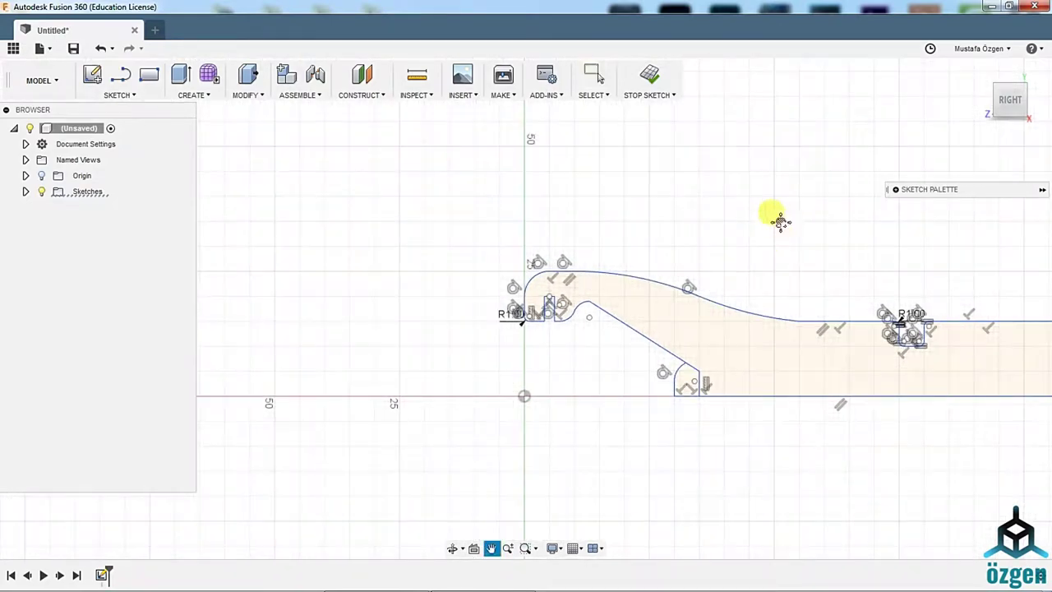
scroll(550, 390, "up", 3)
Draw a 2 mm-wide vertical strip near the profile's left end, down to the axis.
key("l")
left_click(540, 271)
left_click(540, 400)
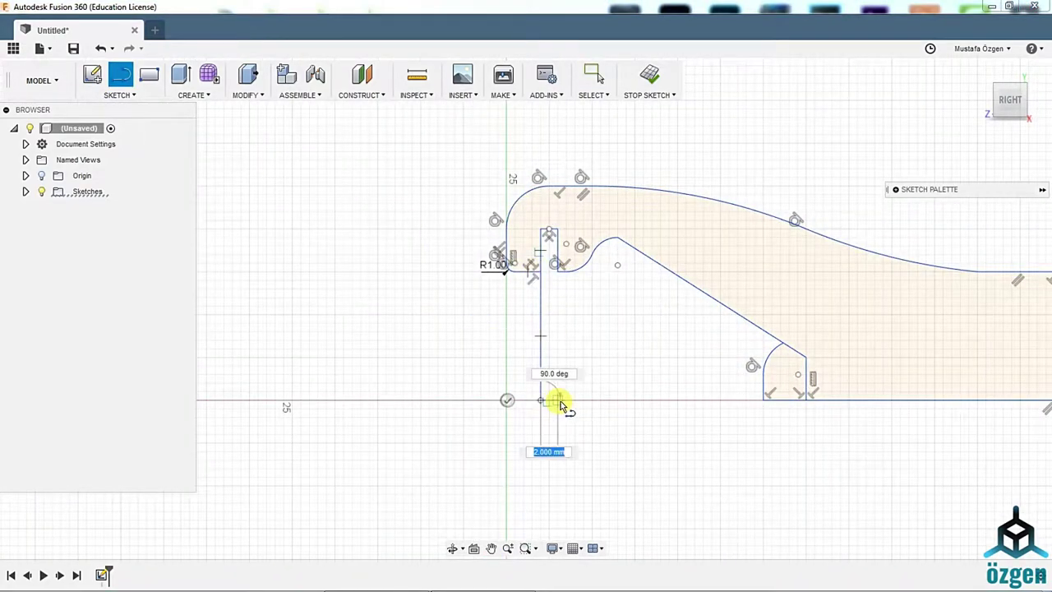
left_click(559, 402)
left_click(559, 265)
key("Escape")
scroll(556, 172, "down", 3)
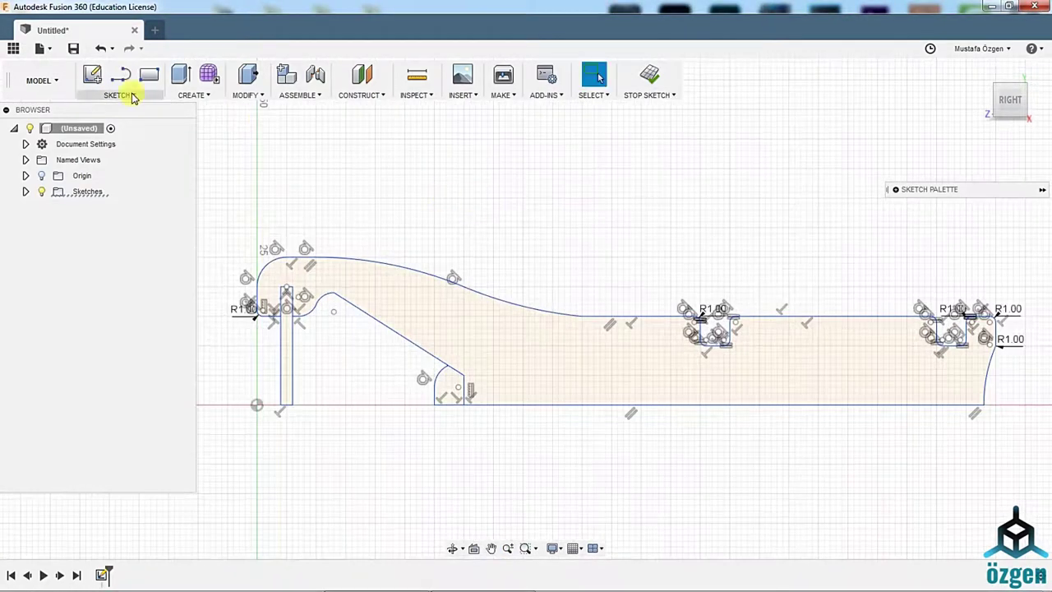
left_click(245, 95)
left_click(205, 144)
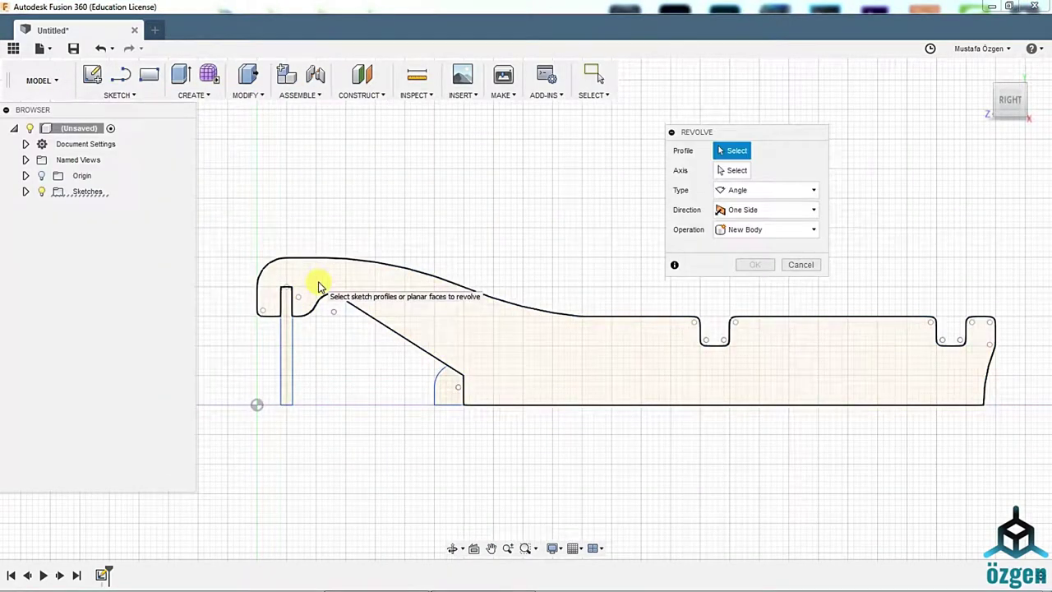
left_click(477, 324)
left_click(688, 404)
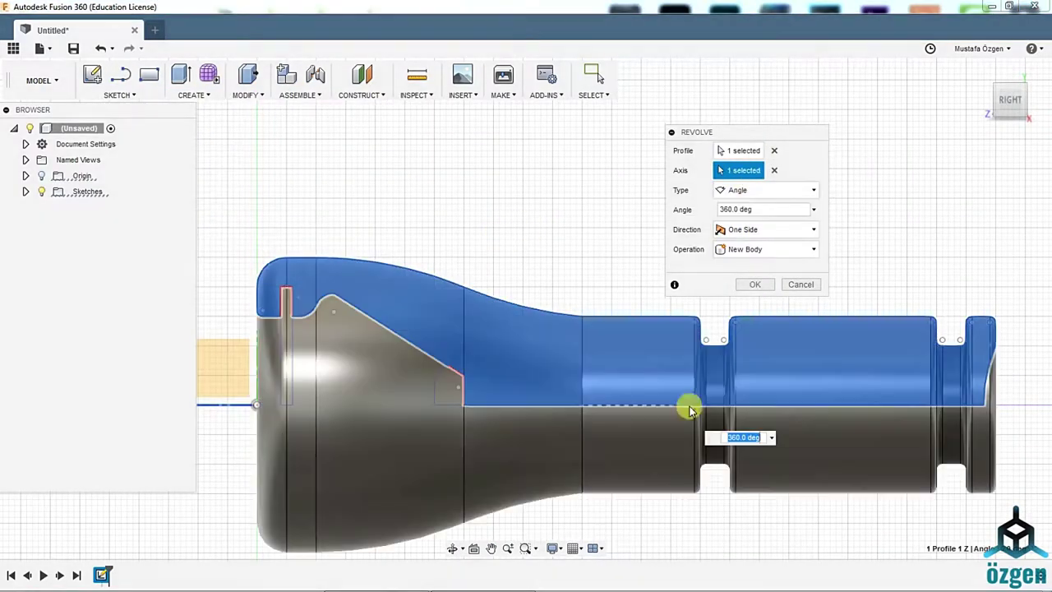
mouse_move(688, 404)
middle_mouse_down("shift")
mouse_move(557, 254)
mouse_move(450, 479)
middle_mouse_up("shift")
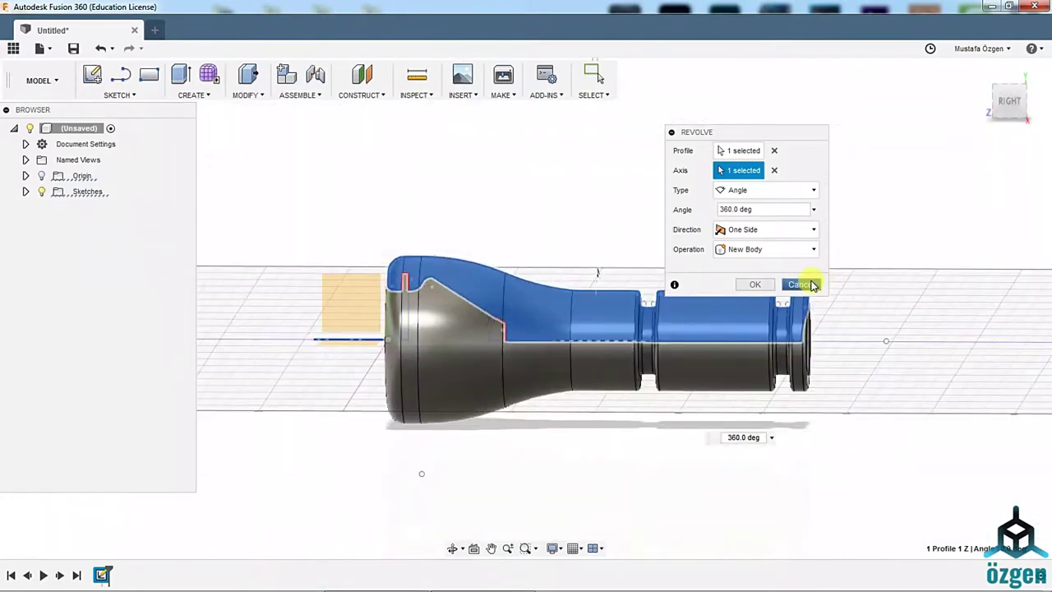
left_click(801, 284)
middle_click_drag(584, 277, 615, 200)
key("l")
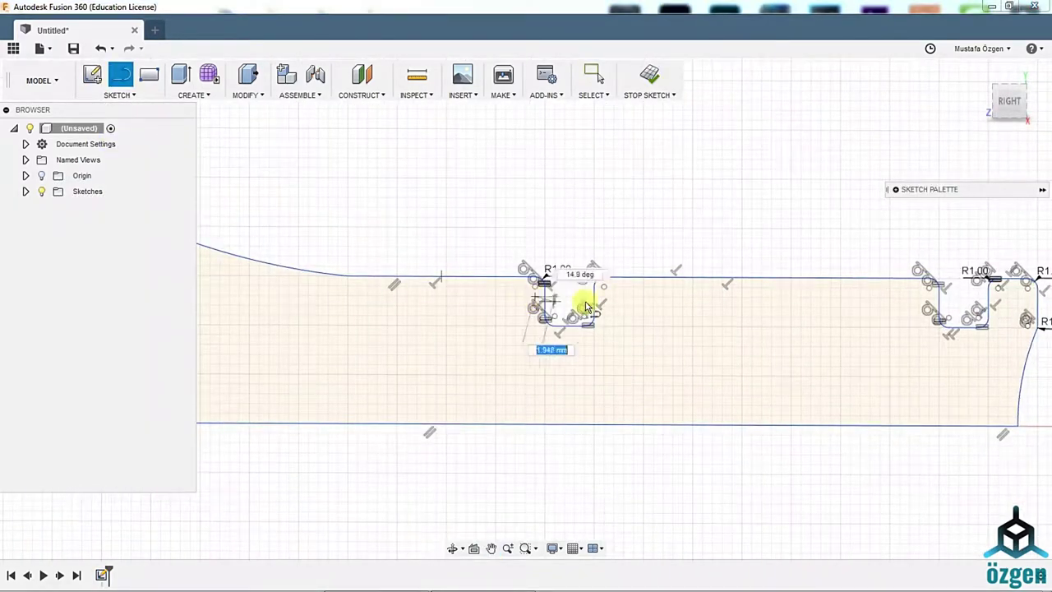
Finish the line inside the left groove and trim away the old lower groove segments.
left_click(604, 302)
key("Escape")
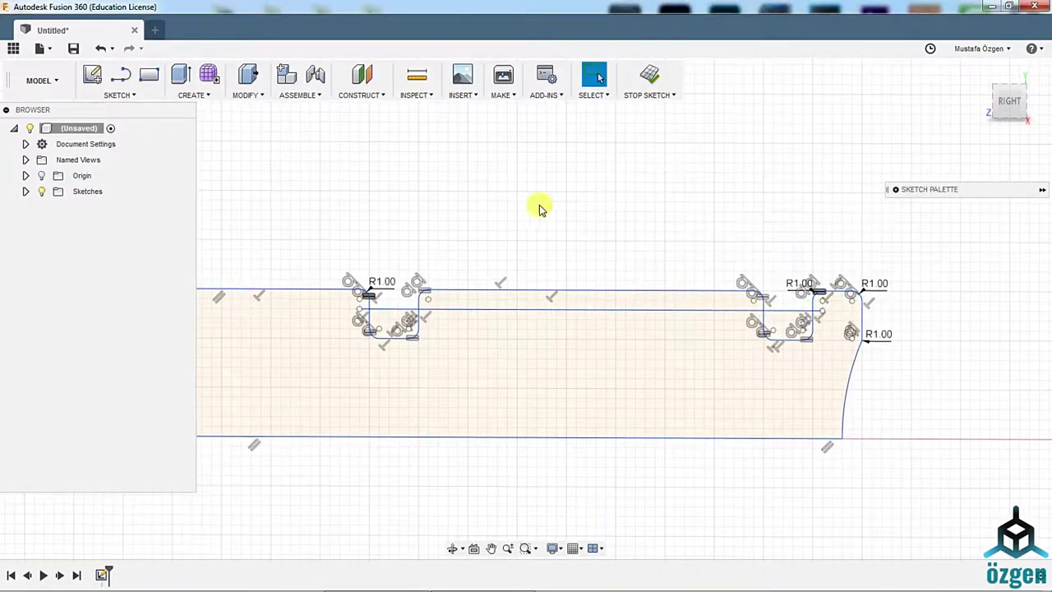
left_click(120, 95)
left_click(133, 346)
left_click(401, 343)
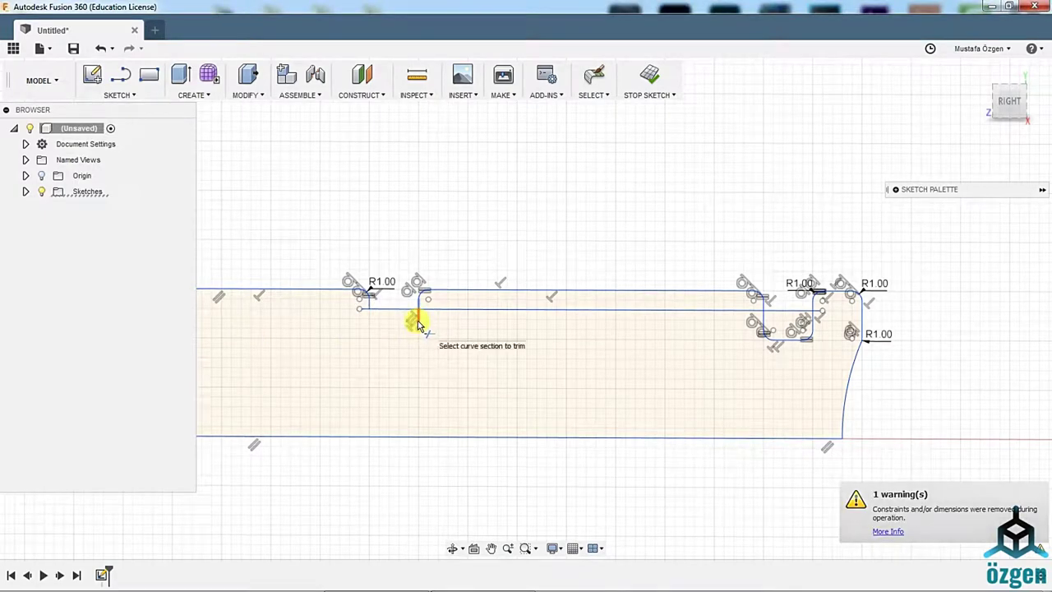
left_click(763, 333)
left_click(811, 333)
right_click(740, 238)
left_click(681, 239)
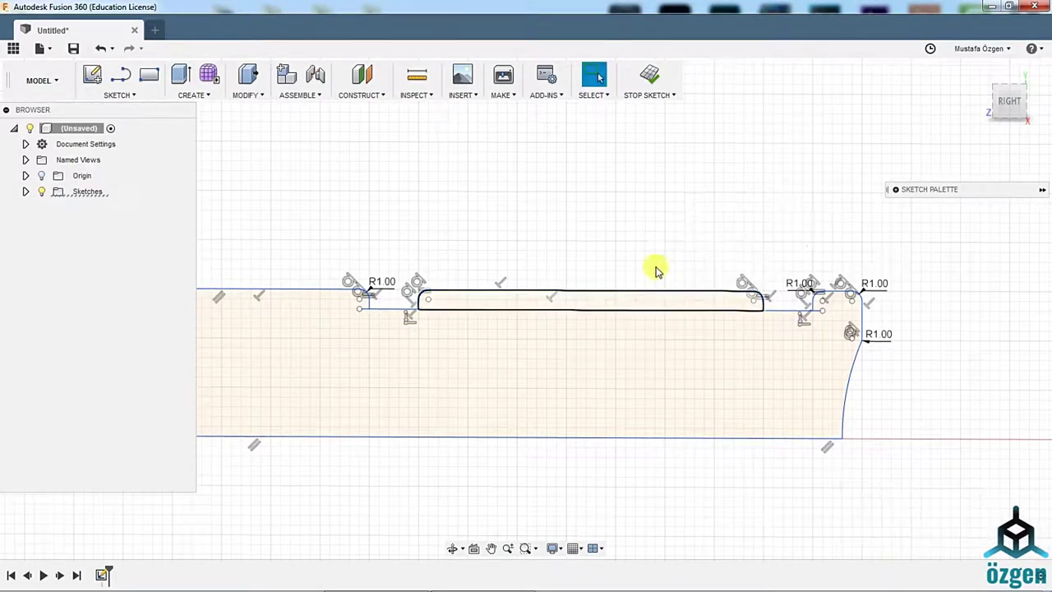
left_click(611, 311)
right_click(548, 209)
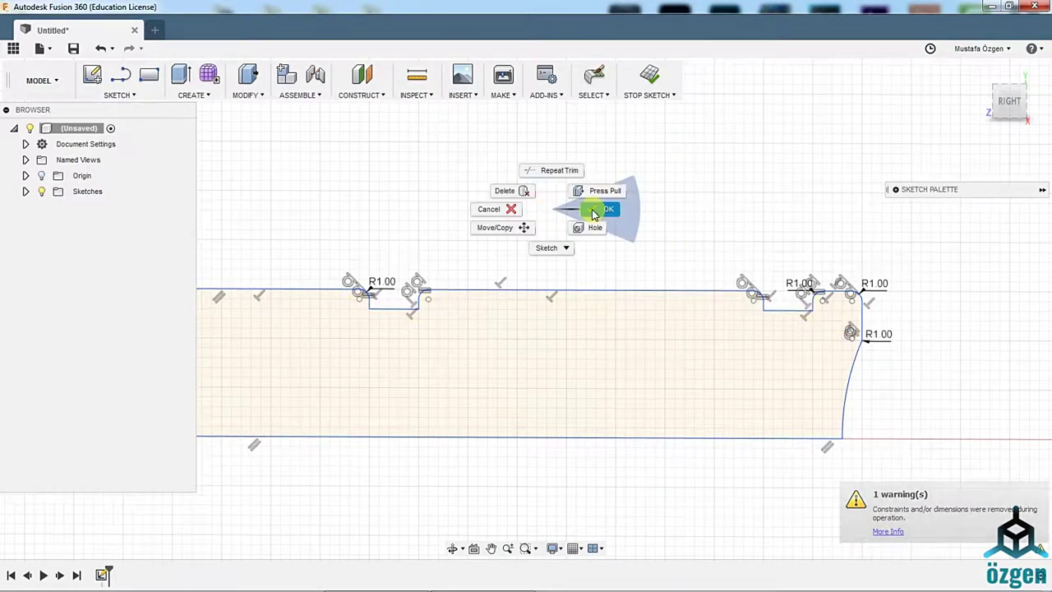
left_click(594, 213)
Fillet the left groove's inner corner at 0.25 mm.
left_click(119, 95)
left_click(106, 307)
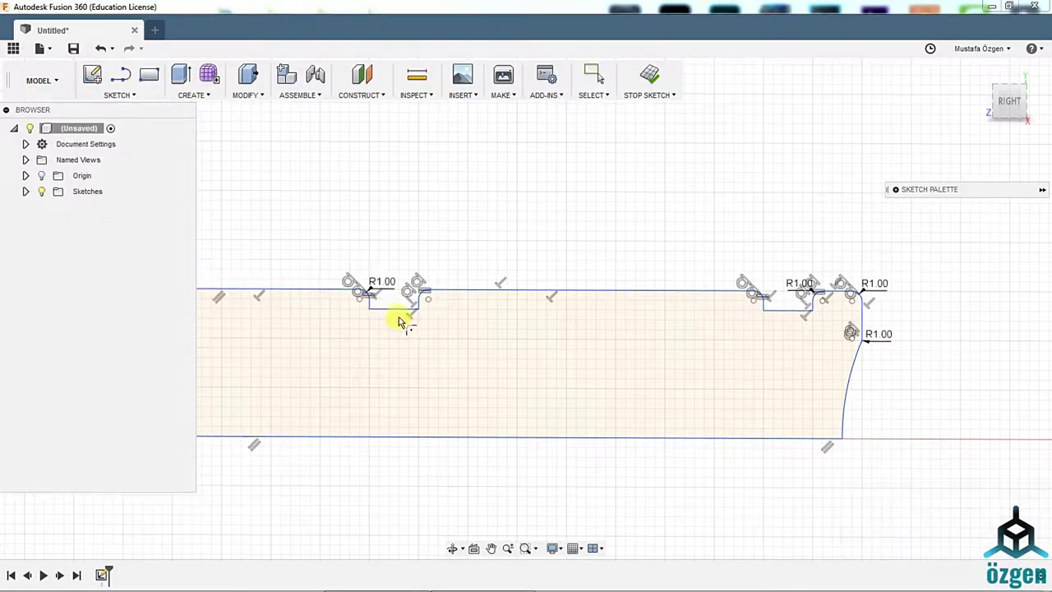
left_click(763, 311)
type("0,5")
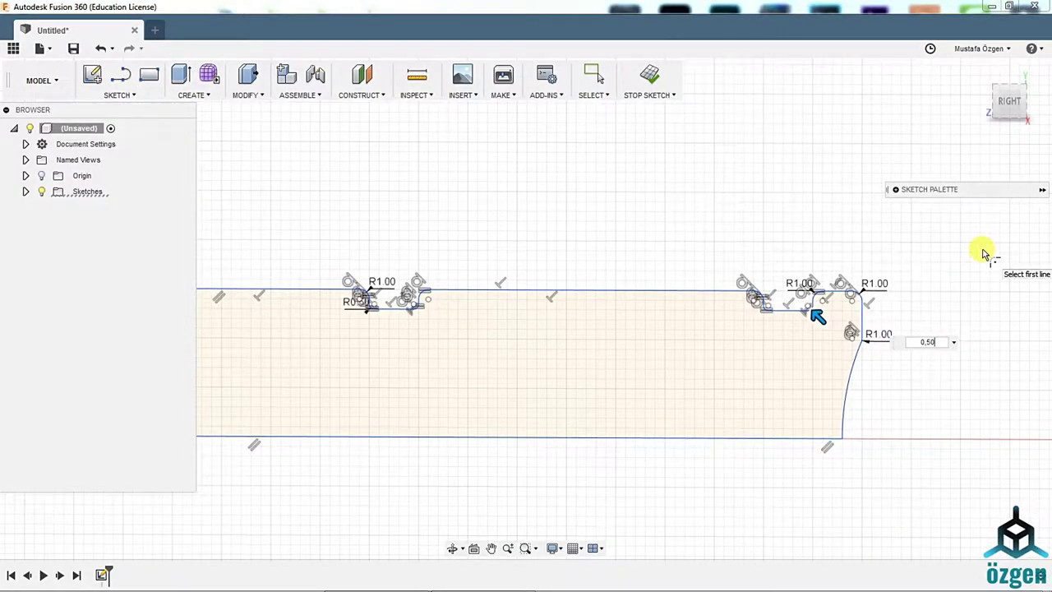
key("Escape")
middle_click_drag(124, 312, 428, 305)
scroll(411, 188, "down", 2)
Revolve the main flashlight profile about the horizontal axis line into Body1.
left_click(216, 95)
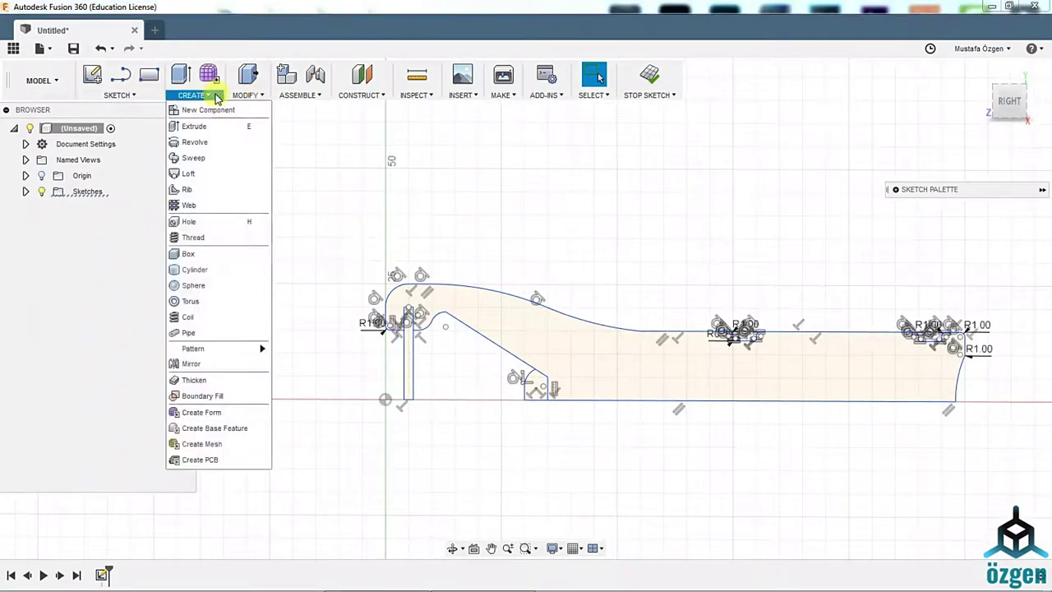
left_click(194, 141)
left_click(599, 340)
left_click(374, 398)
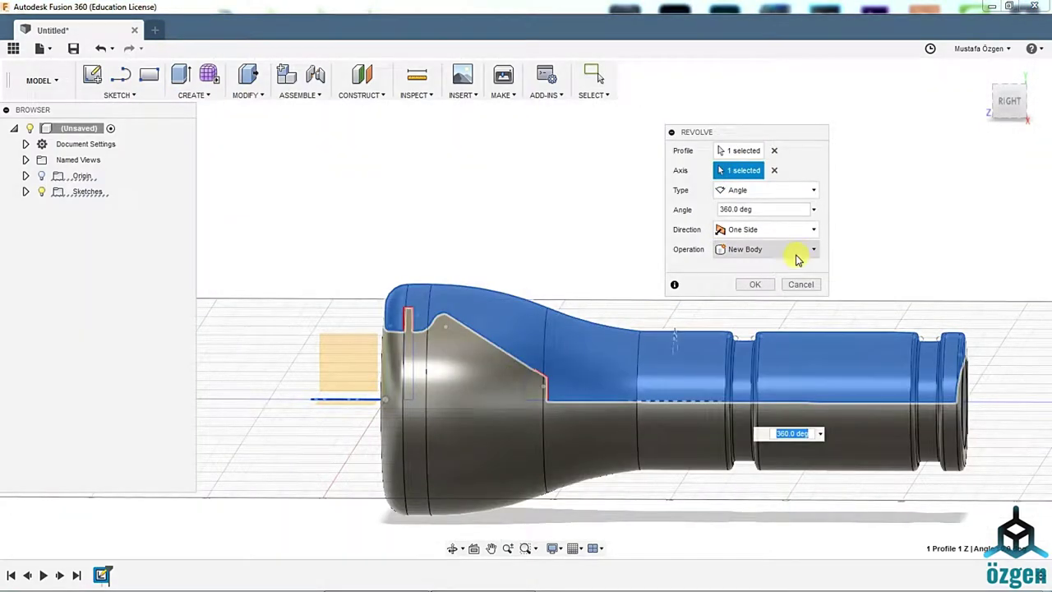
key("Return")
left_click(1009, 100)
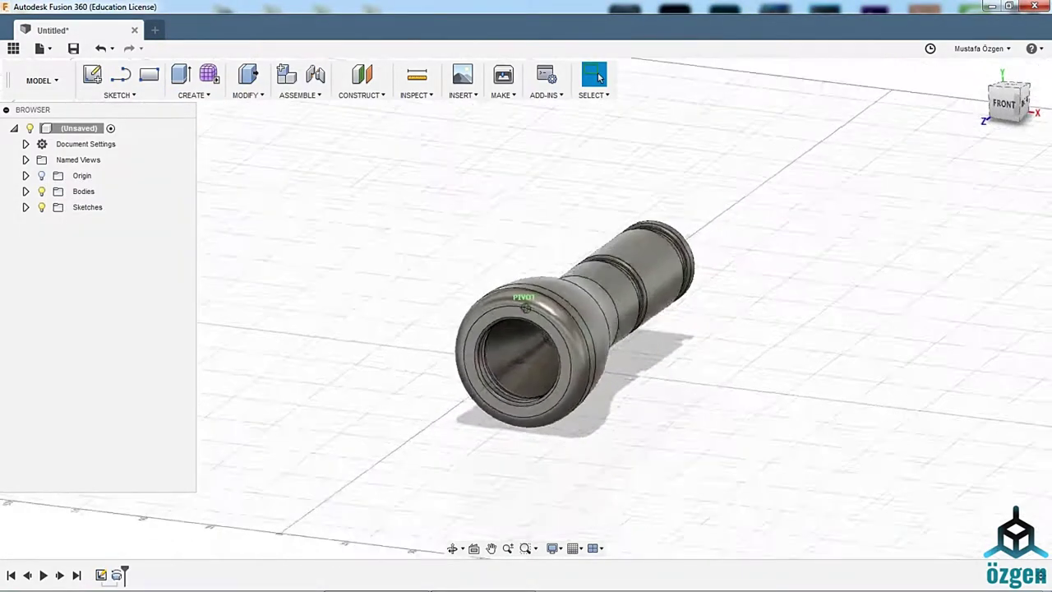
Hide Body1 and revolve the small region about the axis into Body2.
left_click(26, 190)
left_click(55, 207)
left_click(190, 95)
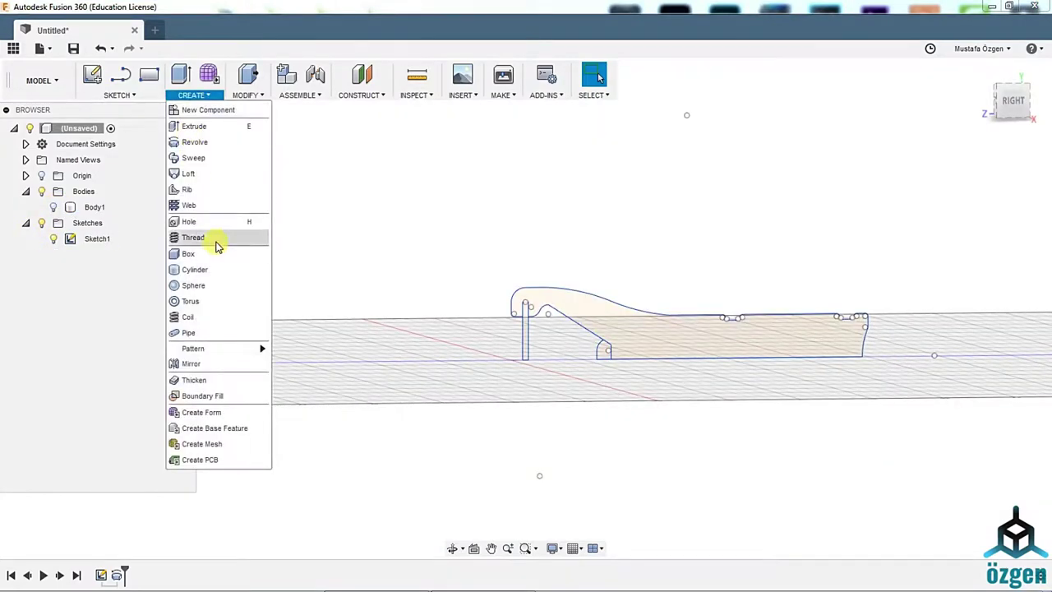
left_click(211, 237)
scroll(606, 322, "up", 3)
left_click(599, 376)
left_click(625, 390)
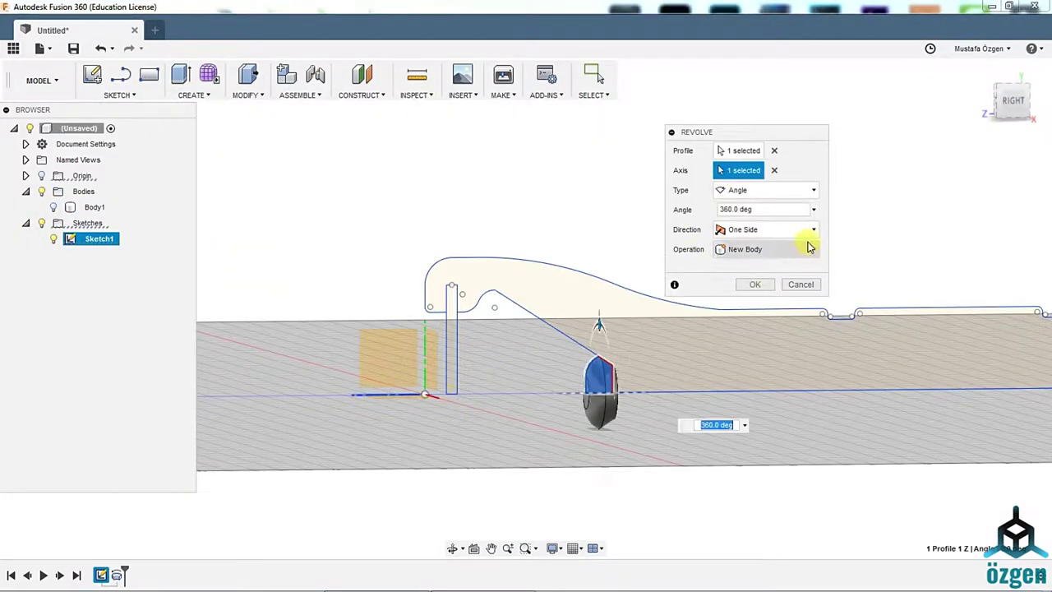
left_click(755, 265)
Revolve the thin vertical strip about the axis into Body3.
right_click(647, 216)
left_click(665, 176)
left_click(451, 337)
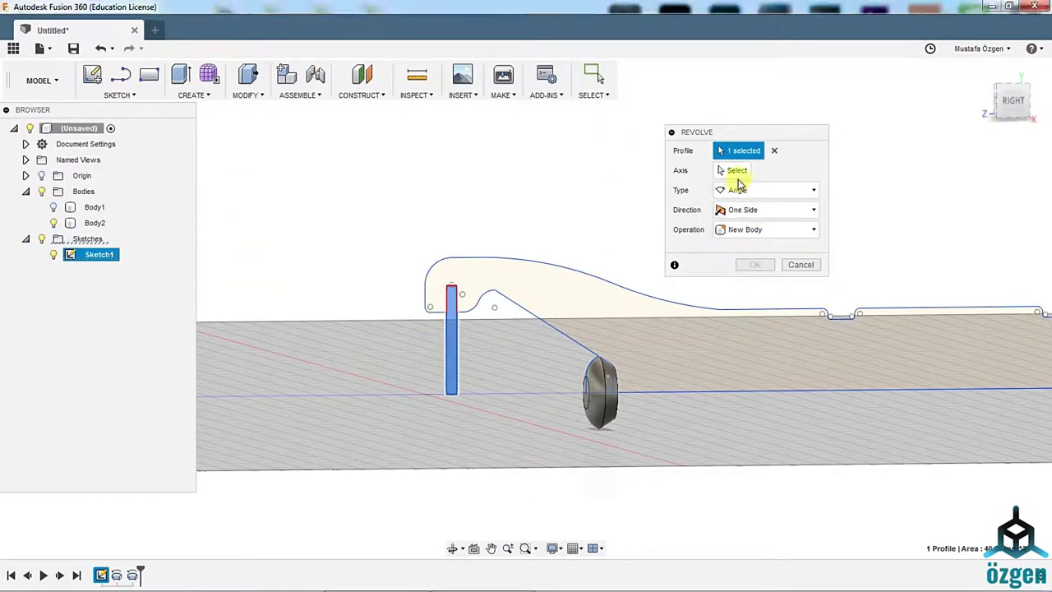
left_click(501, 393)
key("Return")
Show Body1 again and hide Sketch1.
left_click(53, 207)
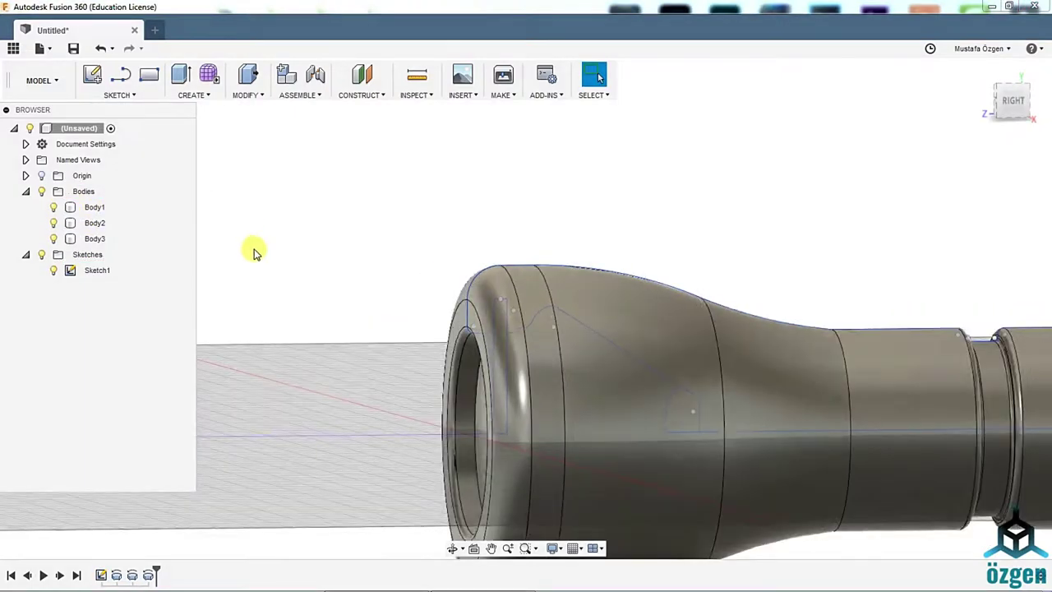
scroll(298, 282, "down", 5)
left_click(54, 269)
mouse_move(527, 309)
middle_mouse_down("shift")
mouse_move(740, 329)
mouse_move(781, 245)
mouse_move(772, 239)
middle_mouse_up("shift")
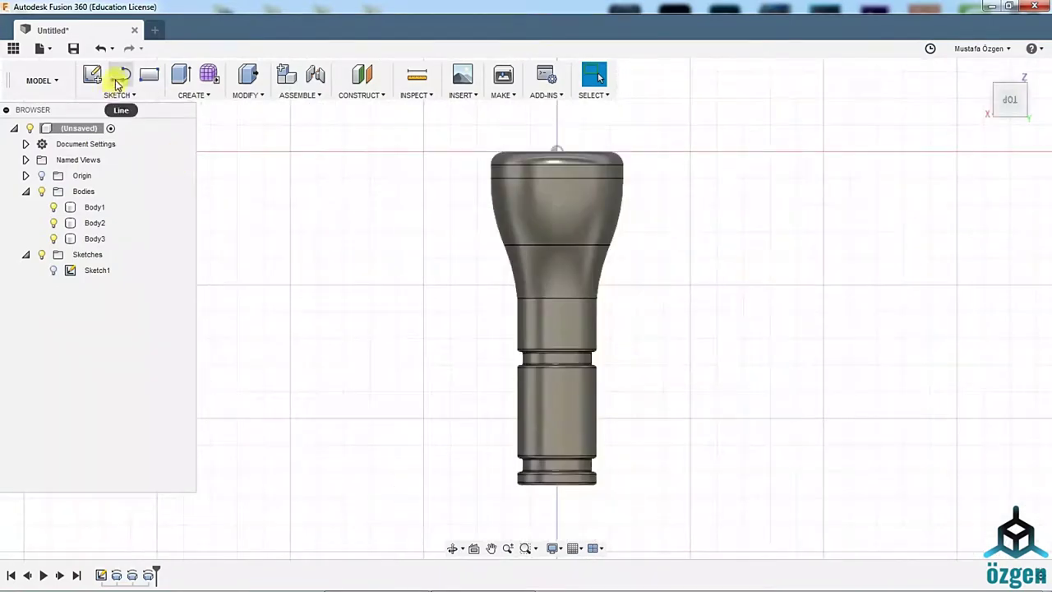
Sketch a centre-to-centre slot on the flashlight's neck and finish the sketch.
left_click(120, 95)
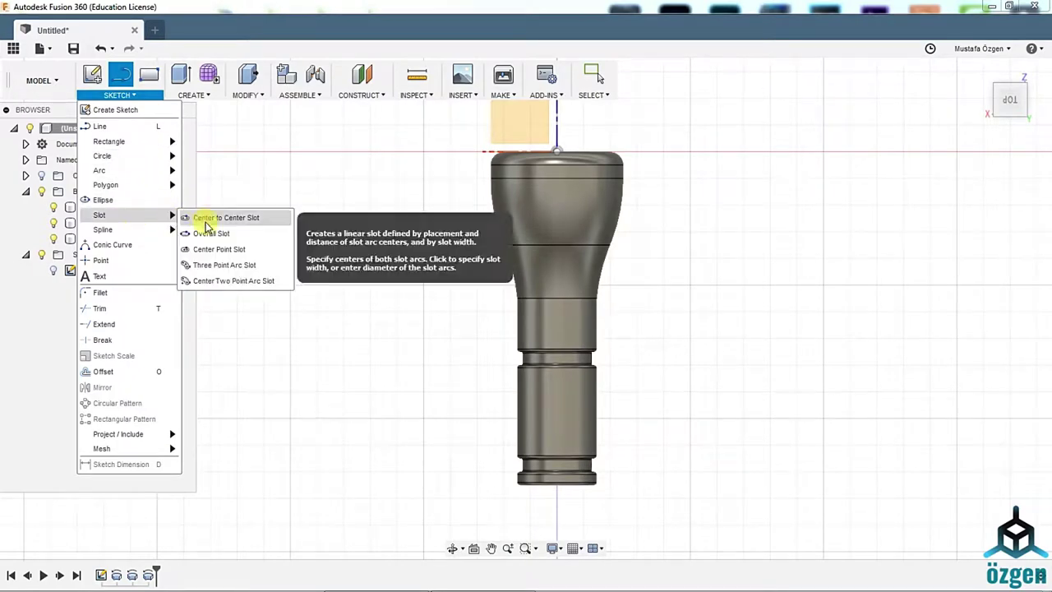
left_click(559, 299)
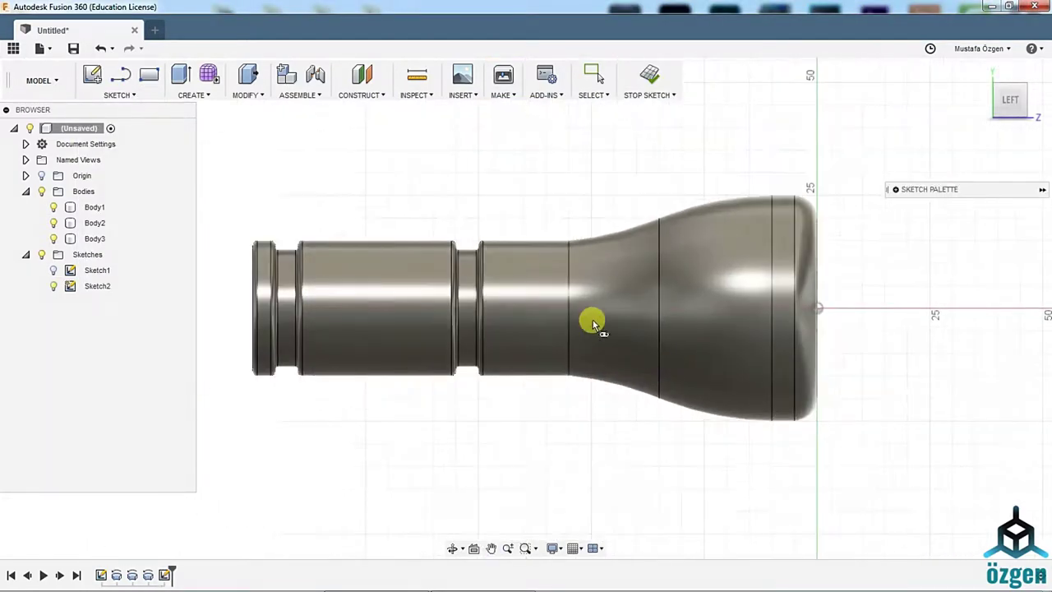
left_click(570, 308)
left_click(617, 306)
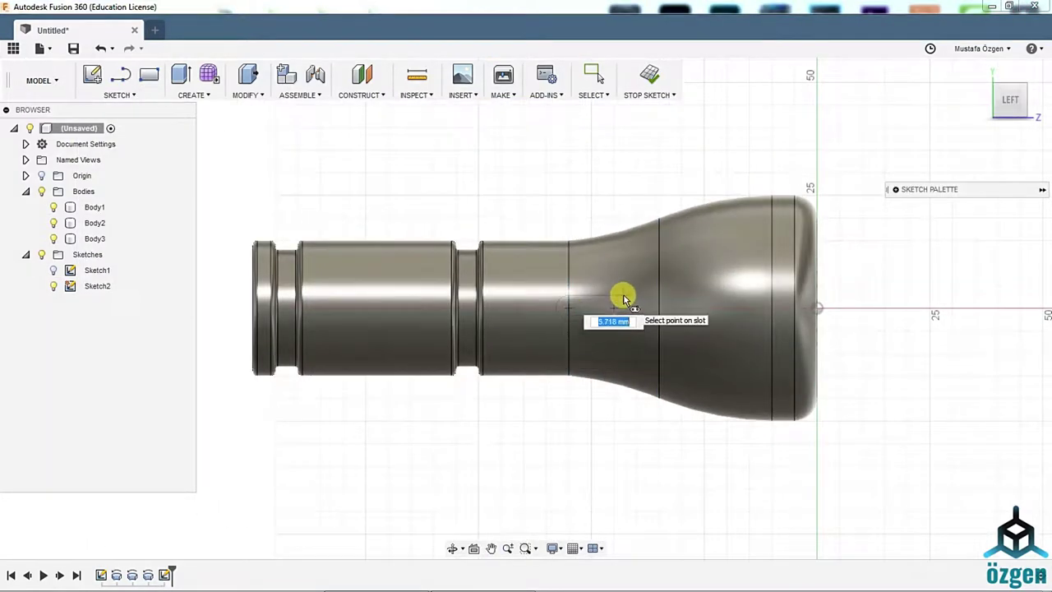
key("Return")
mouse_move(624, 293)
middle_mouse_down("shift")
mouse_move(631, 253)
mouse_move(874, 106)
middle_mouse_up("shift")
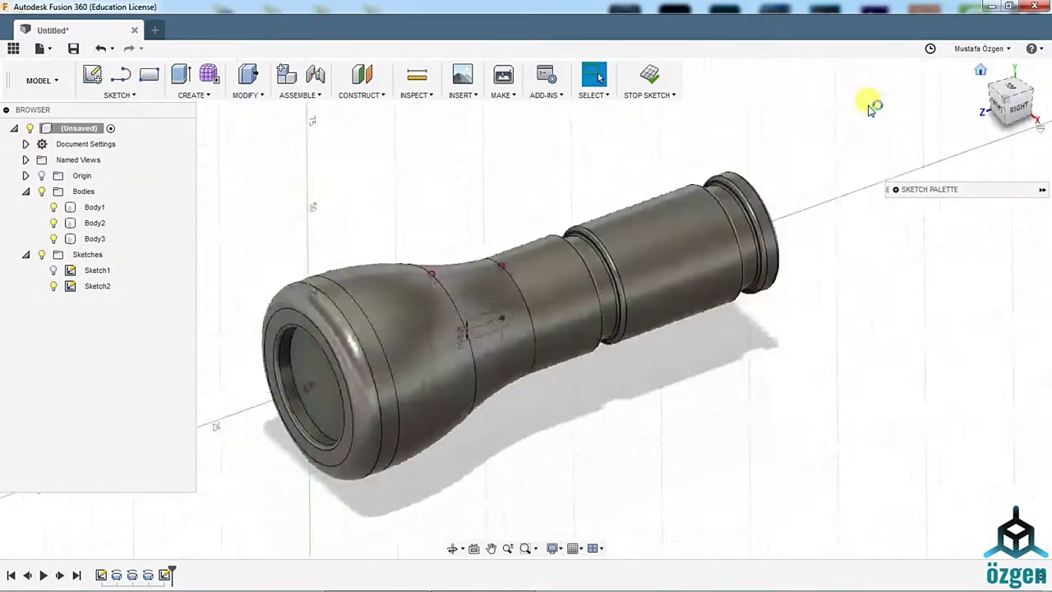
left_click(545, 310)
middle_click_drag(545, 310, 839, 305, "shift")
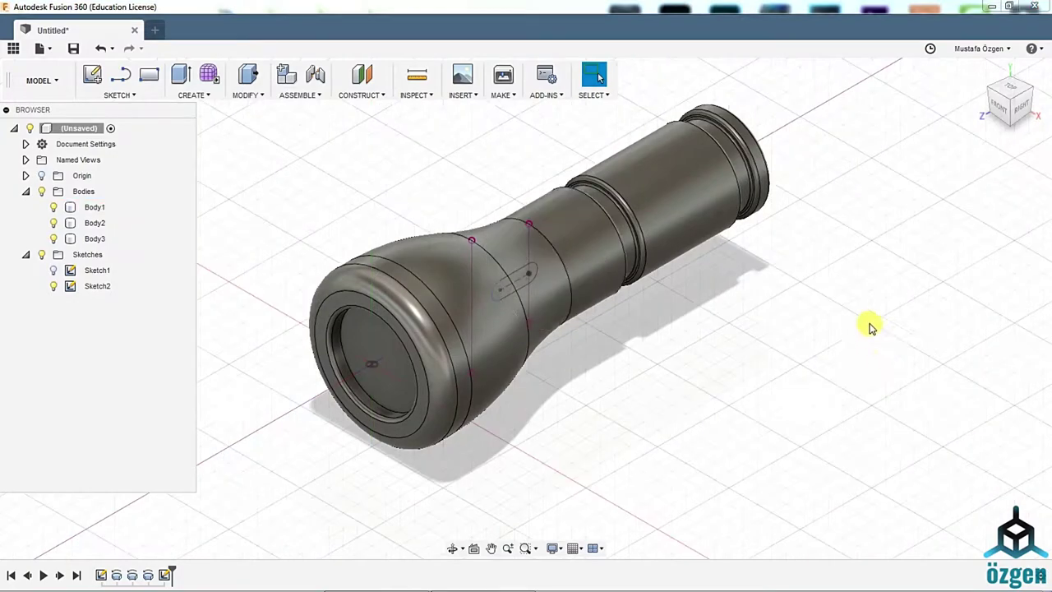
left_click(653, 95)
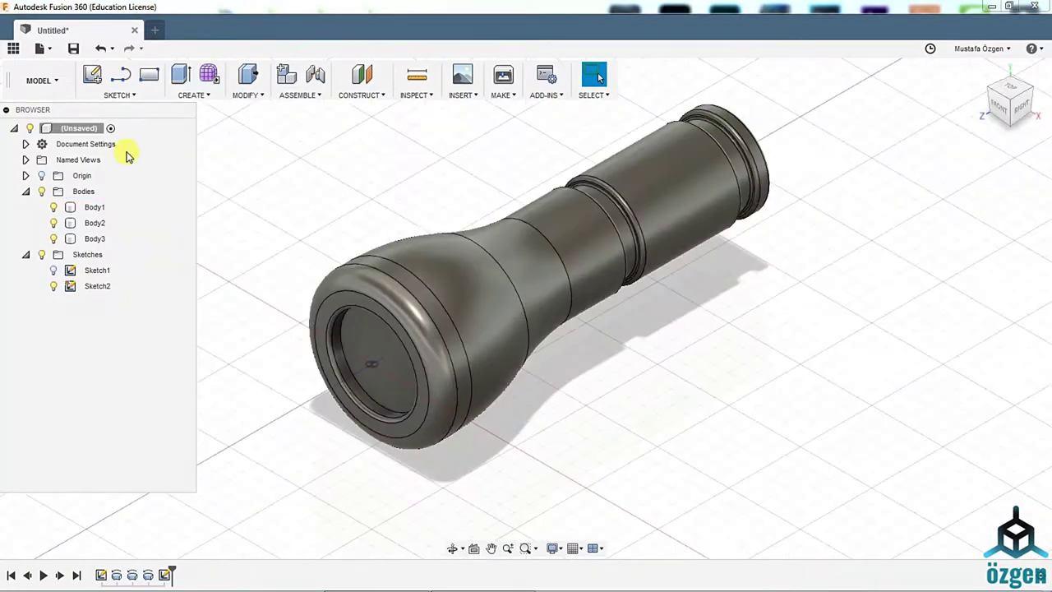
Start a second sketch on a new plane and begin another slot's centreline.
left_click(121, 85)
left_click(370, 366)
left_click(117, 95)
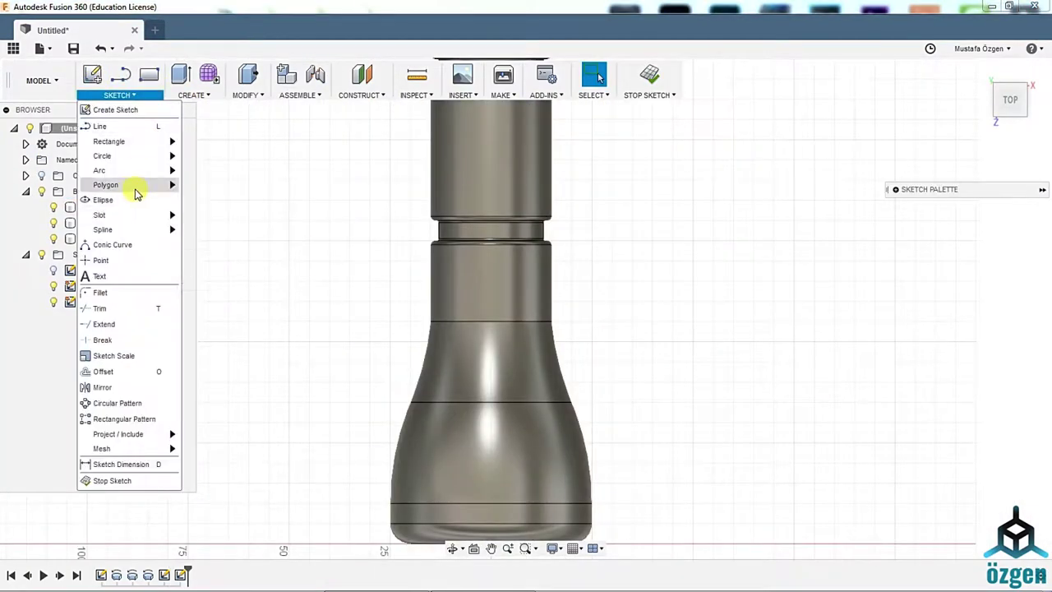
left_click(235, 192)
left_click(489, 361)
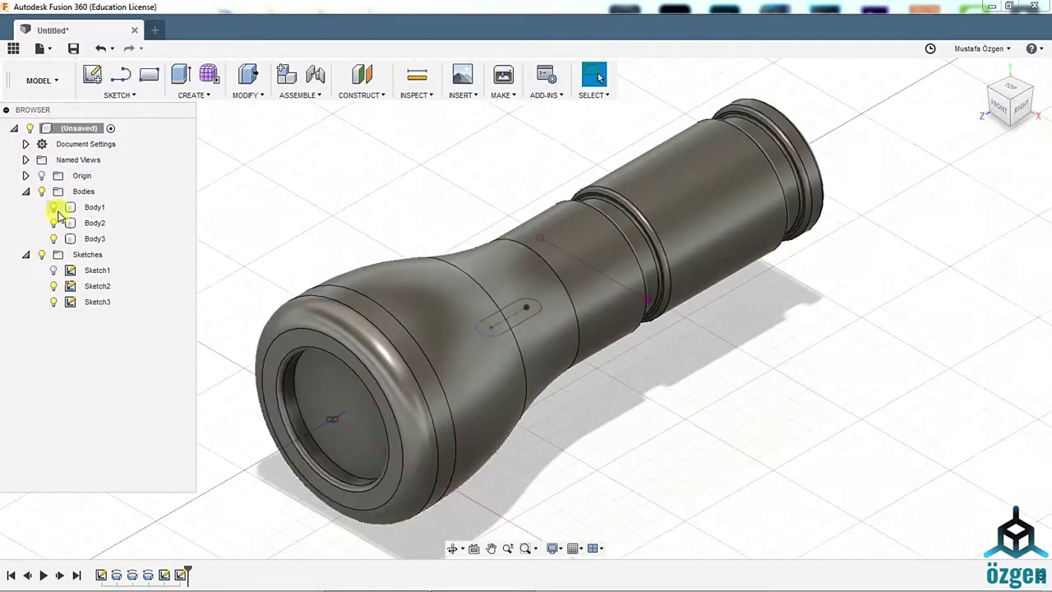
Try extruding the slot from the neck surface with an offset of 1.
scroll(511, 325, "up", 5)
right_click(504, 327)
left_click(556, 301)
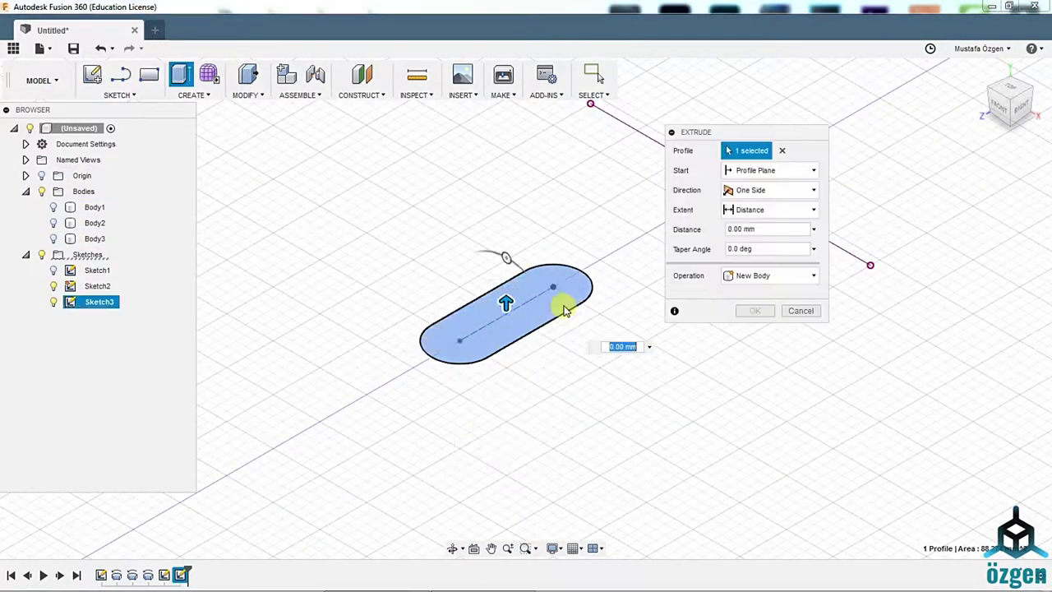
left_click(768, 170)
left_click(752, 225)
left_click(616, 305)
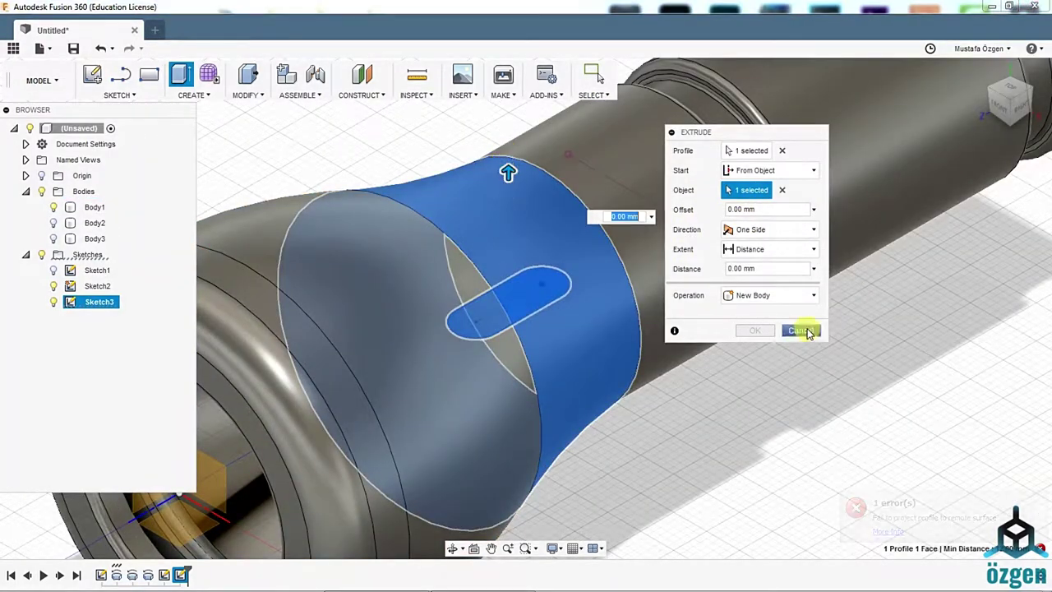
left_click(773, 210)
type("1")
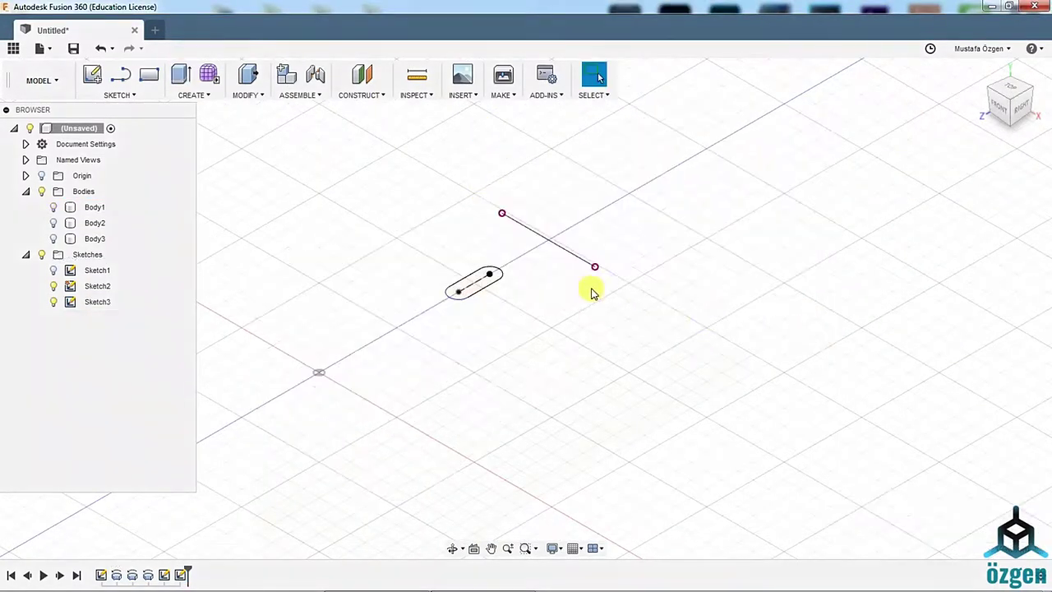
Extrude the slot profile 19 mm as a new body, forming a block on the neck.
scroll(485, 189, "up", 2)
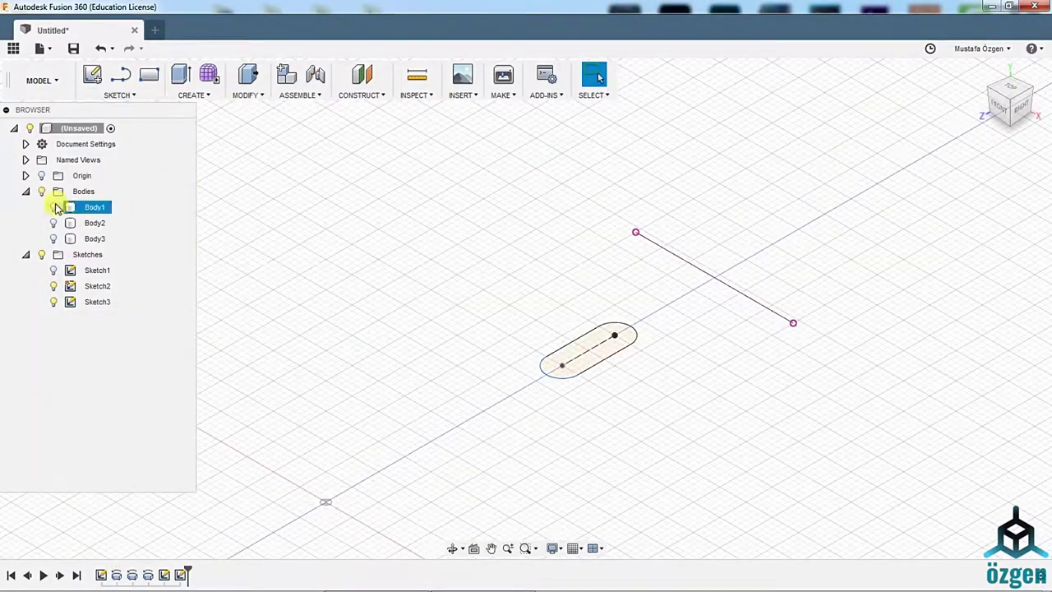
right_click(580, 349)
left_click(639, 336)
left_click_drag(575, 334, 588, 235)
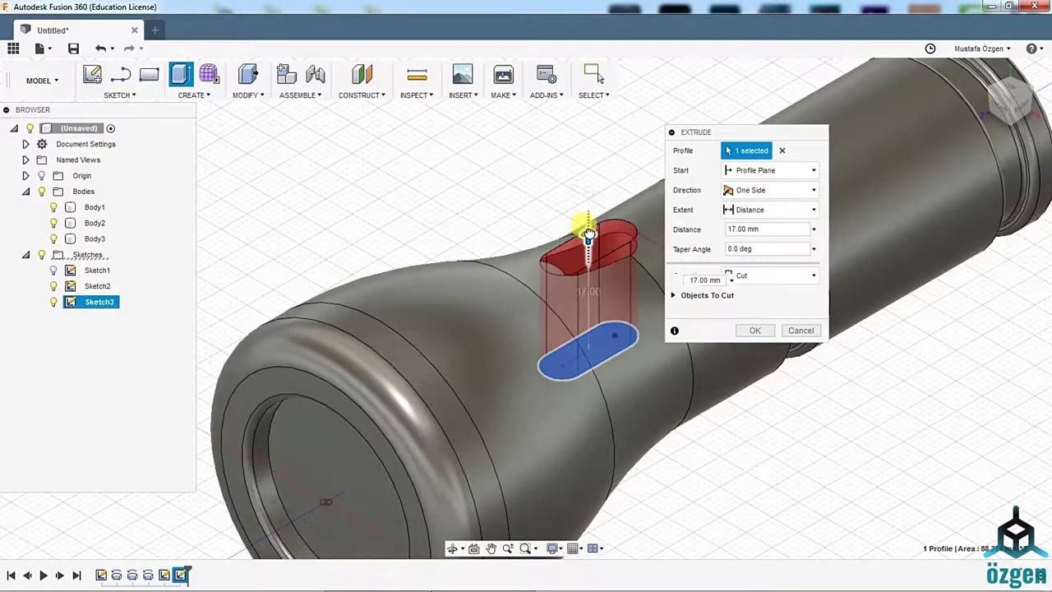
left_click(705, 268)
type("20")
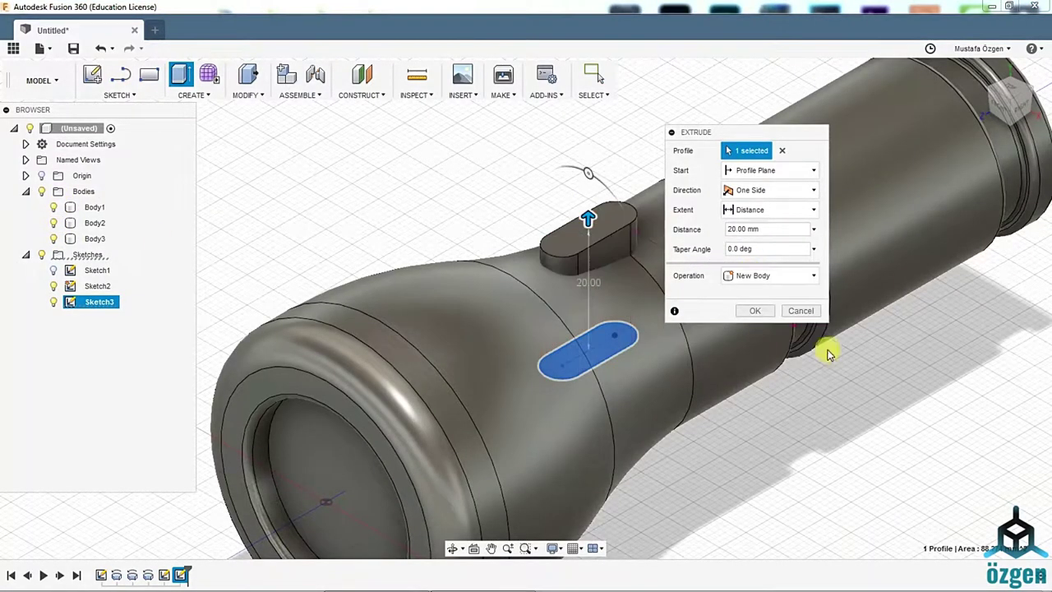
mouse_move(827, 352)
middle_mouse_down("shift")
mouse_move(445, 125)
mouse_move(557, 141)
middle_mouse_up("shift")
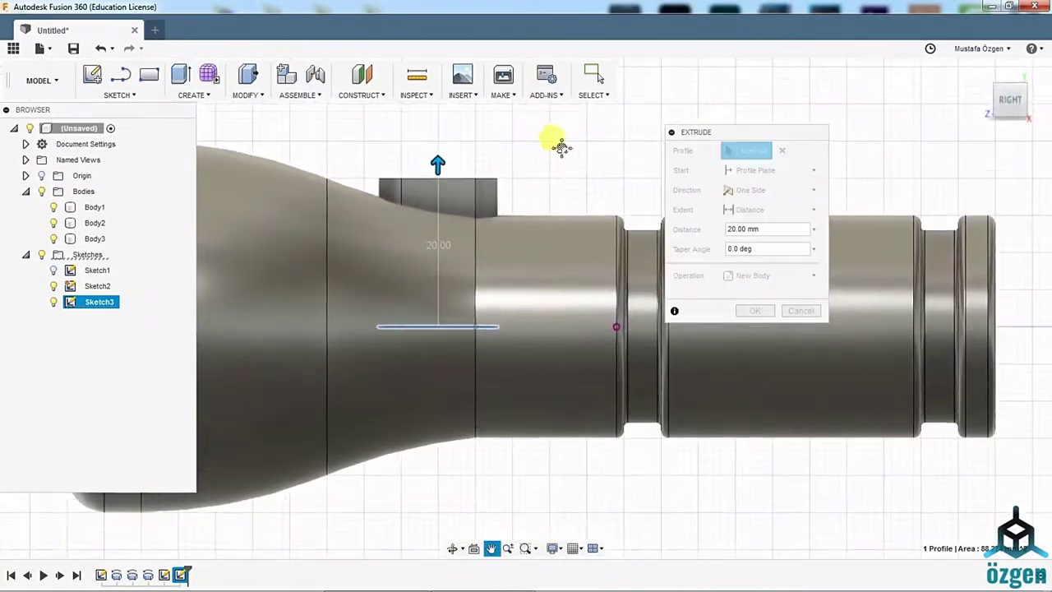
scroll(658, 181, "up", 2)
left_click_drag(450, 190, 452, 195)
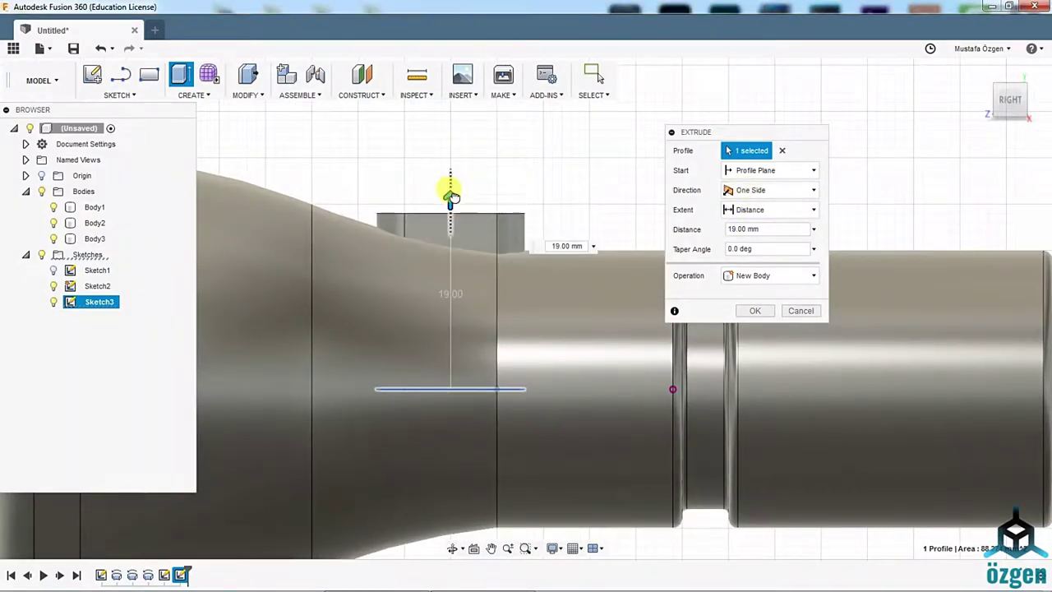
left_click(756, 311)
Combine-cut the new block (tool) from the flashlight body (target).
left_click(243, 94)
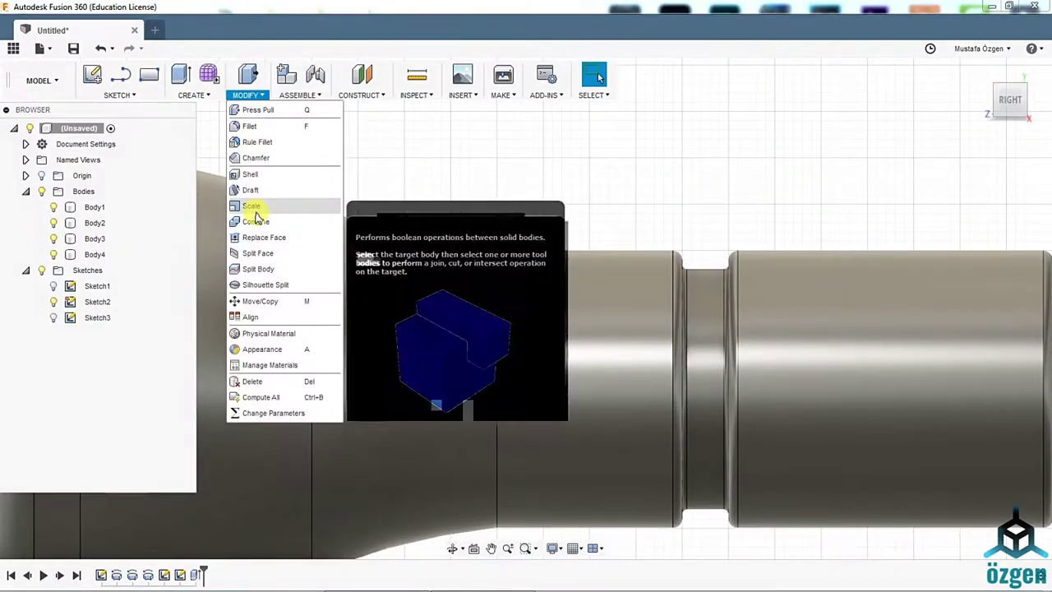
left_click(258, 206)
left_click(435, 251)
left_click(599, 293)
left_click(777, 190)
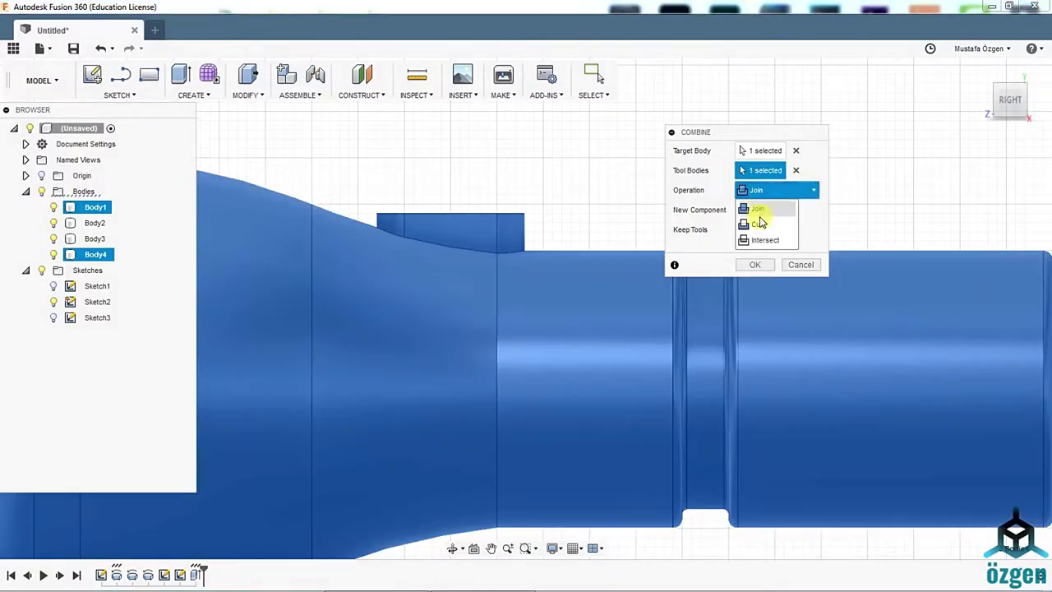
left_click(769, 222)
left_click(753, 264)
Sketch an arc across the block's side face and hide the flashlight body.
right_click(458, 235)
left_click(444, 301)
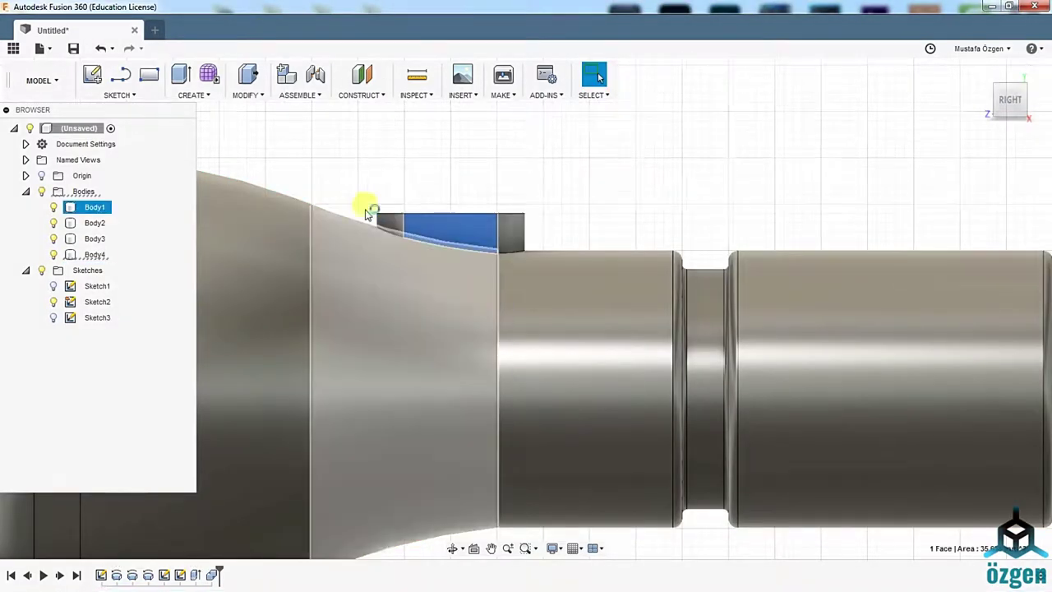
left_click(374, 210)
left_click(117, 95)
left_click(210, 173)
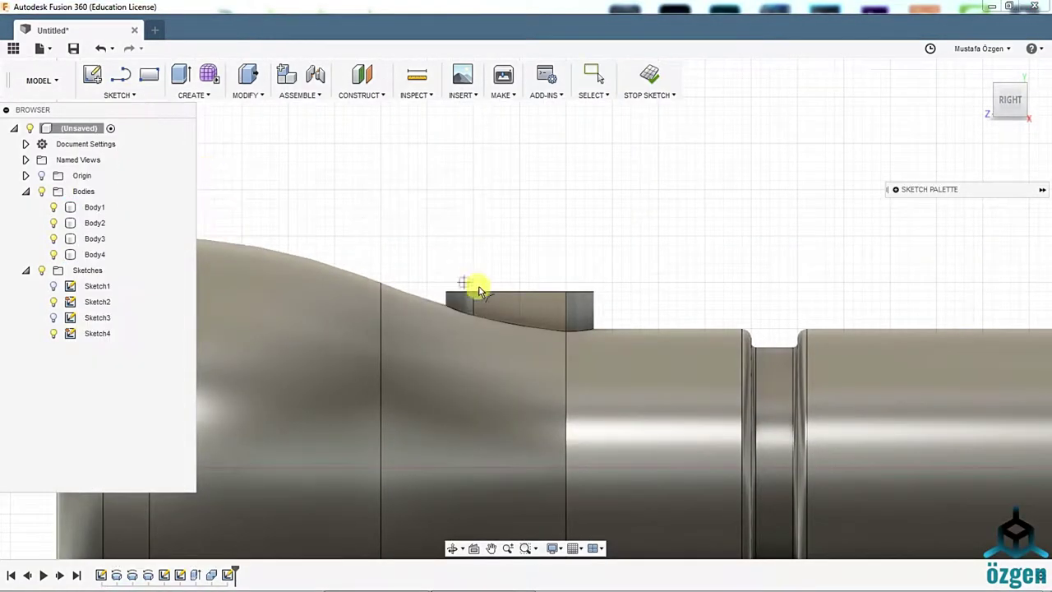
left_click(591, 321)
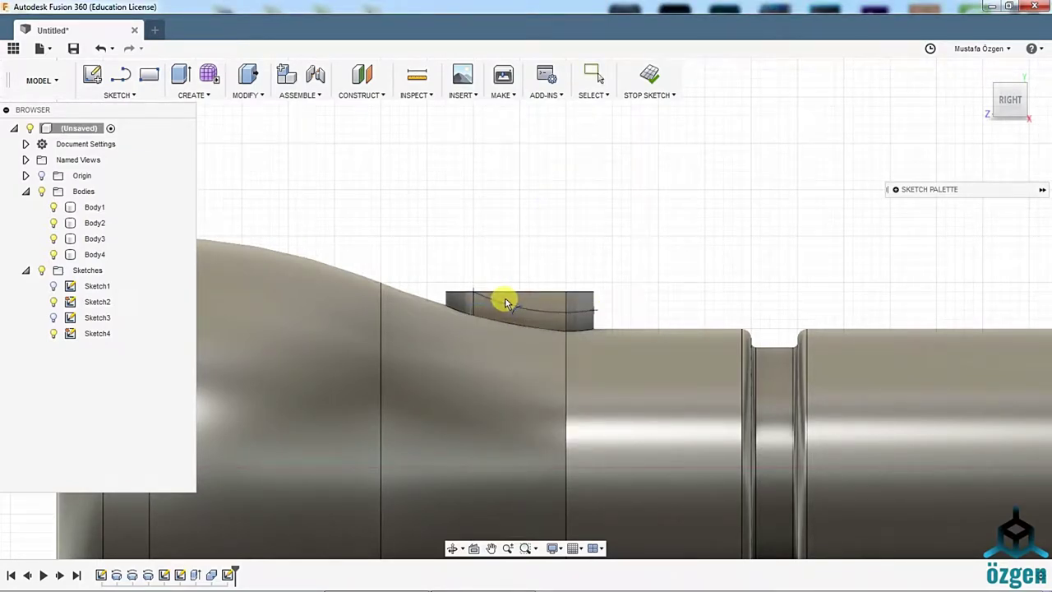
left_click(1040, 107)
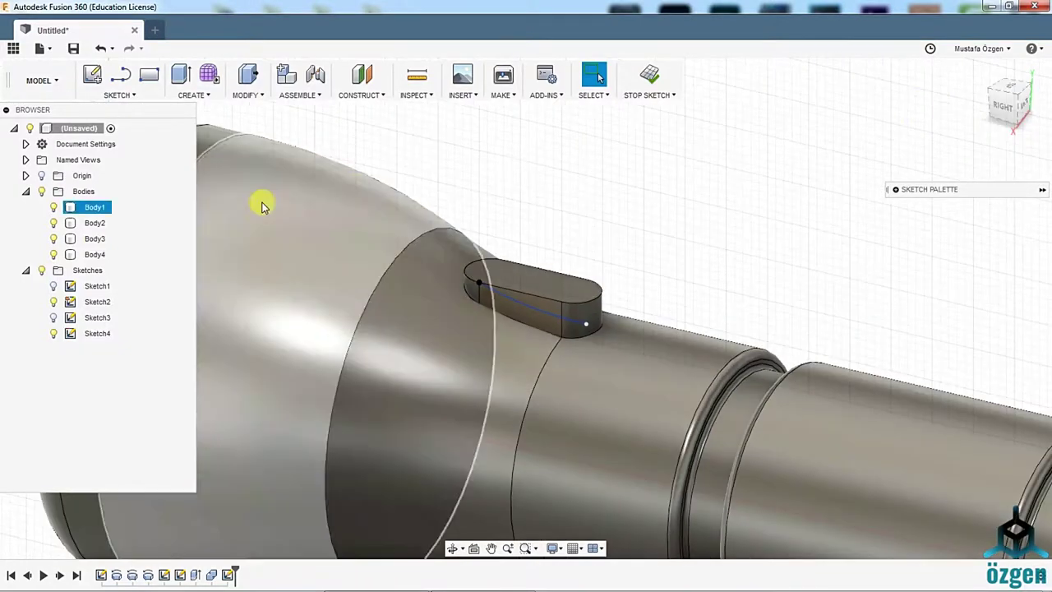
left_click(247, 94)
Split the button block along the arc and delete the leftover lower piece.
left_click(258, 269)
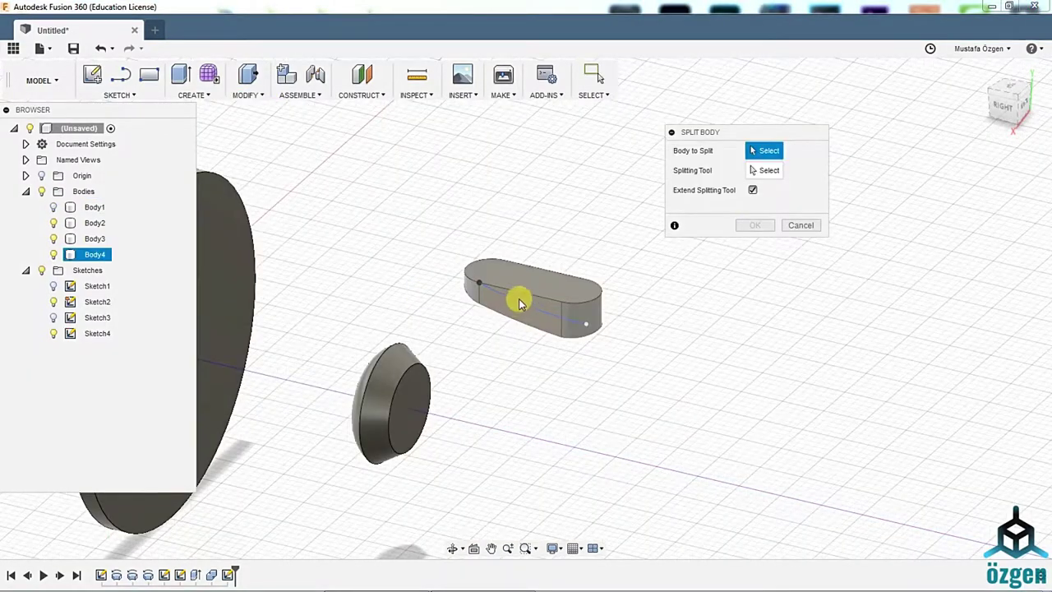
left_click(512, 298)
left_click(615, 313)
key("Return")
left_click(131, 95)
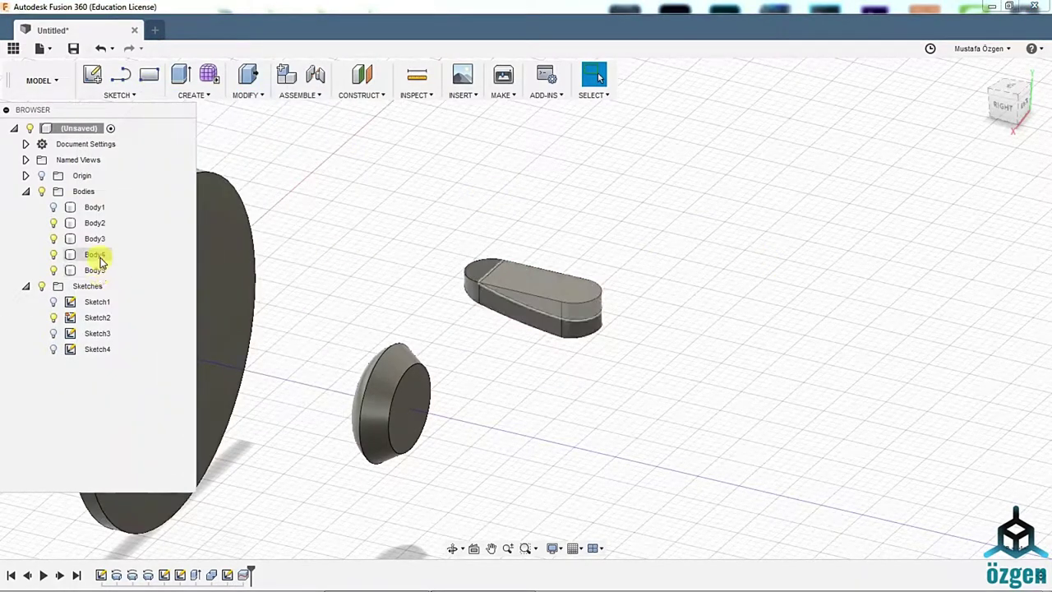
left_click(97, 254)
key("Delete")
scroll(552, 225, "up", 3)
Fillet the button's top edge loop and its crosswise edge at 0.5 mm.
key("f")
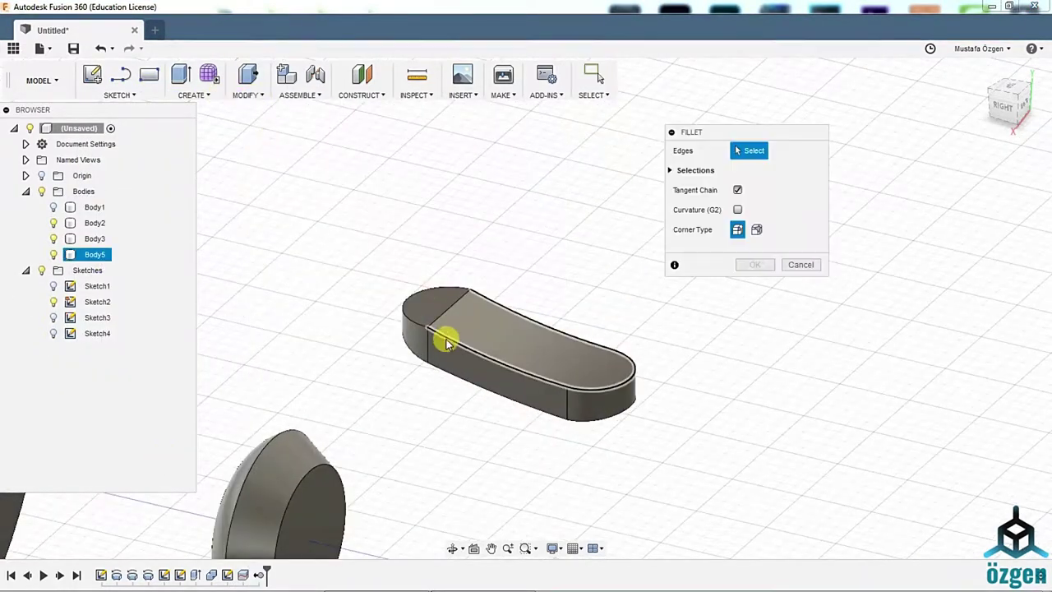
left_click(445, 341)
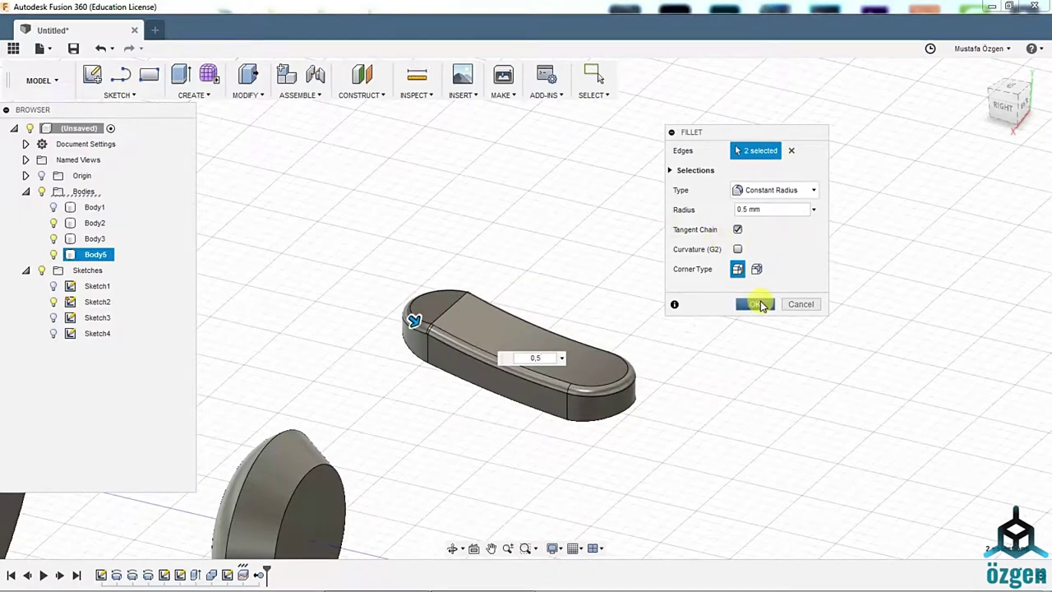
left_click(576, 209)
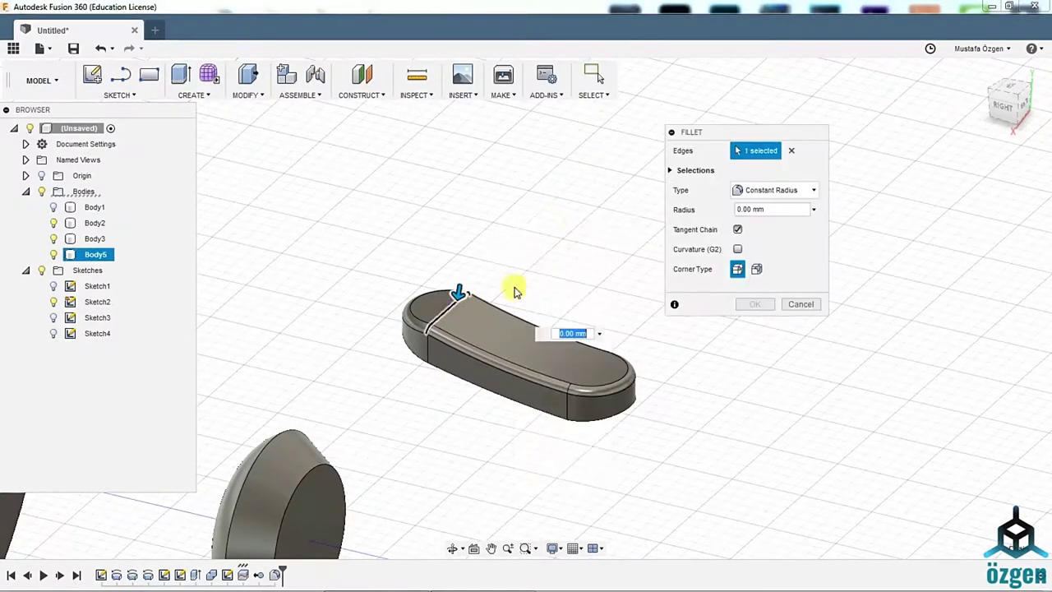
key("Return")
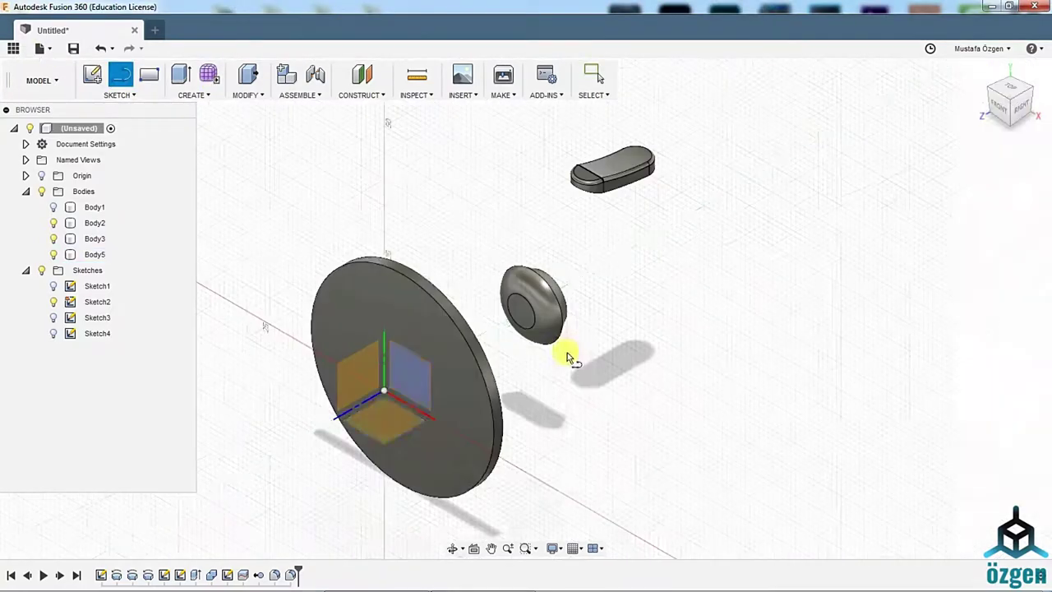
Draw two 3 mm diameter circles on the ground plane, one under each button end.
left_click(369, 433)
right_click(552, 181)
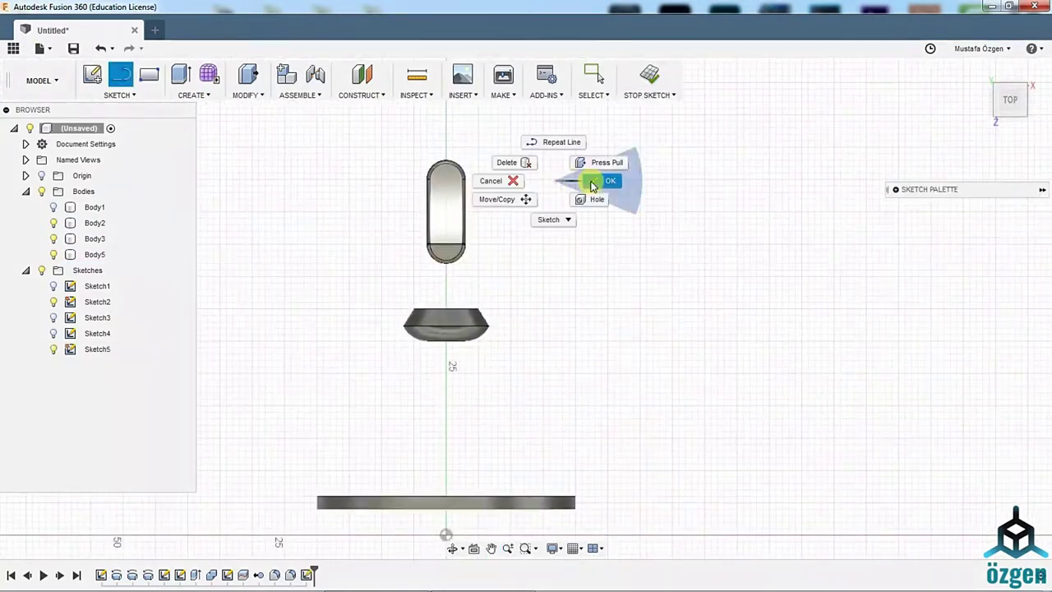
left_click(193, 95)
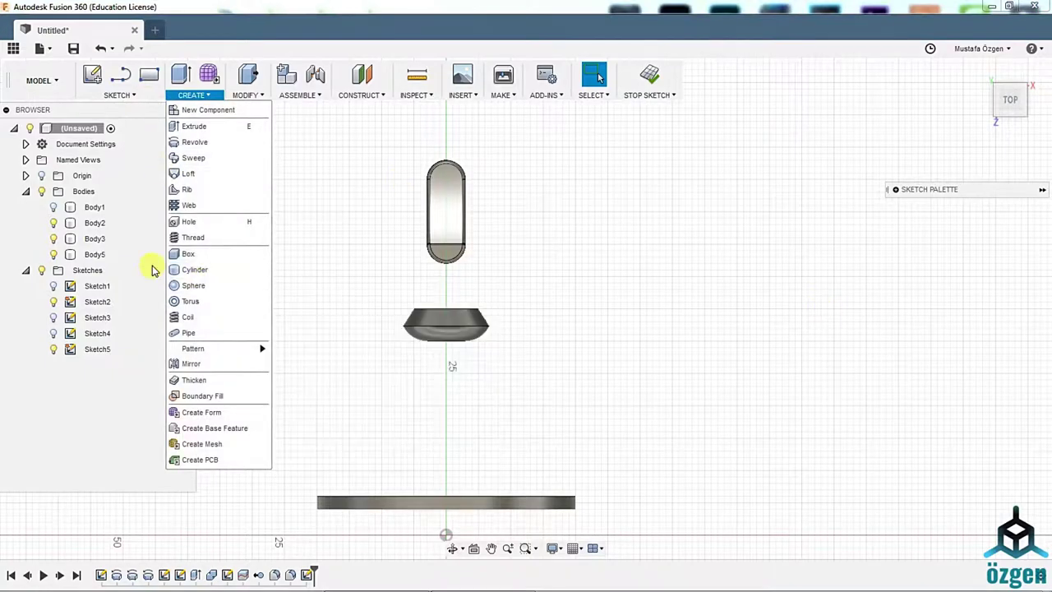
left_click(121, 94)
left_click(196, 159)
scroll(469, 195, "up", 3)
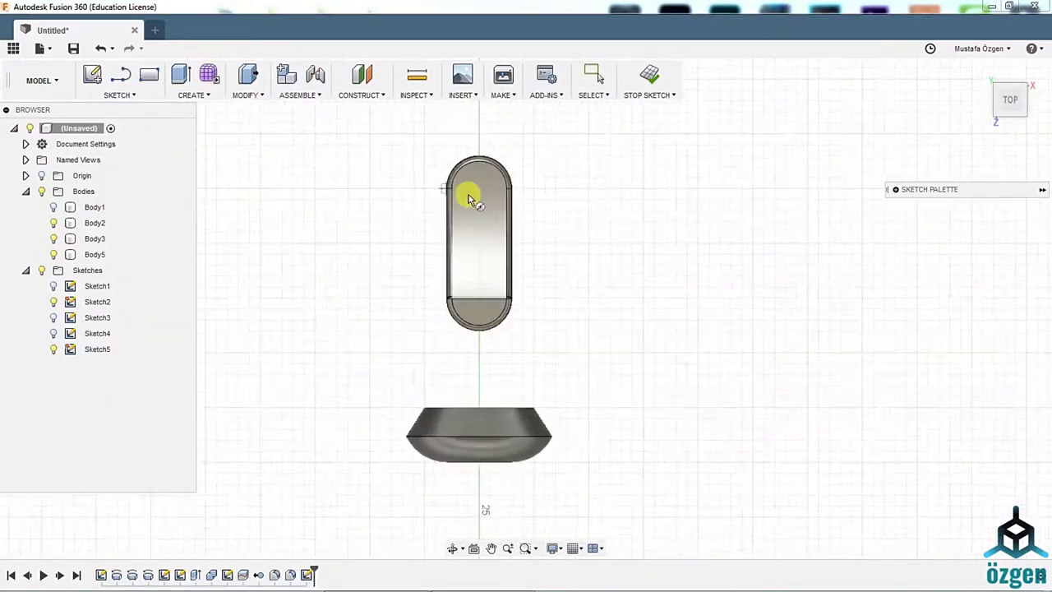
scroll(482, 183, "up", 3)
left_click(487, 184)
key("Return")
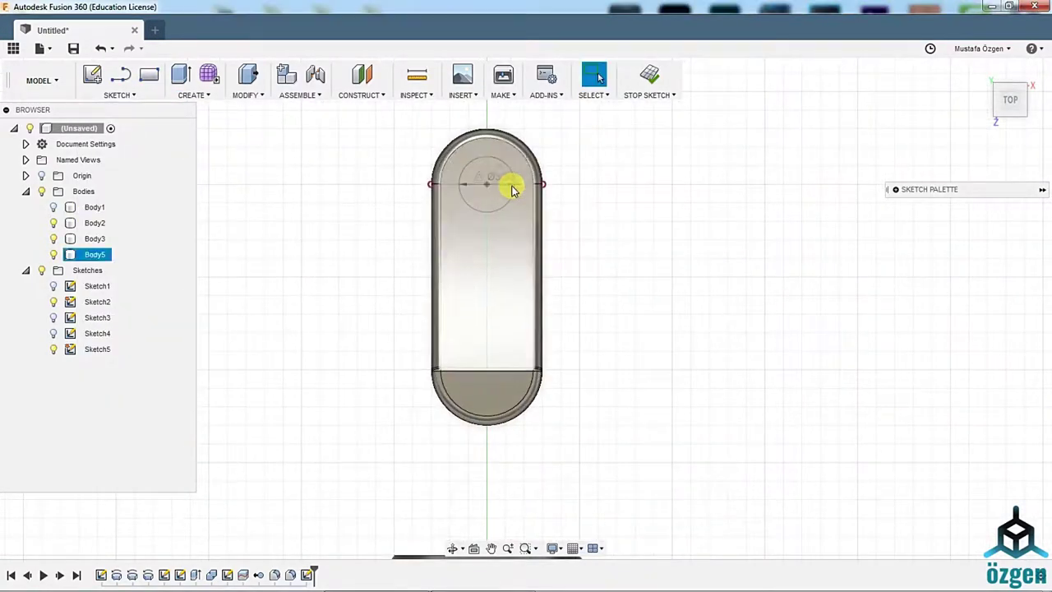
left_click(484, 375)
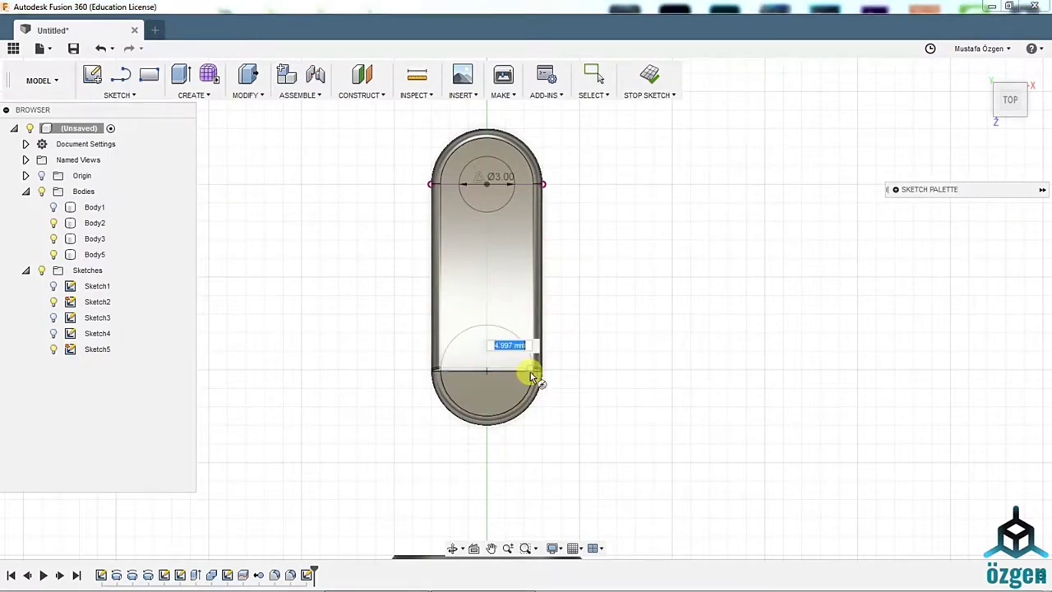
key("Return")
left_click_drag(1009, 101, 1020, 115)
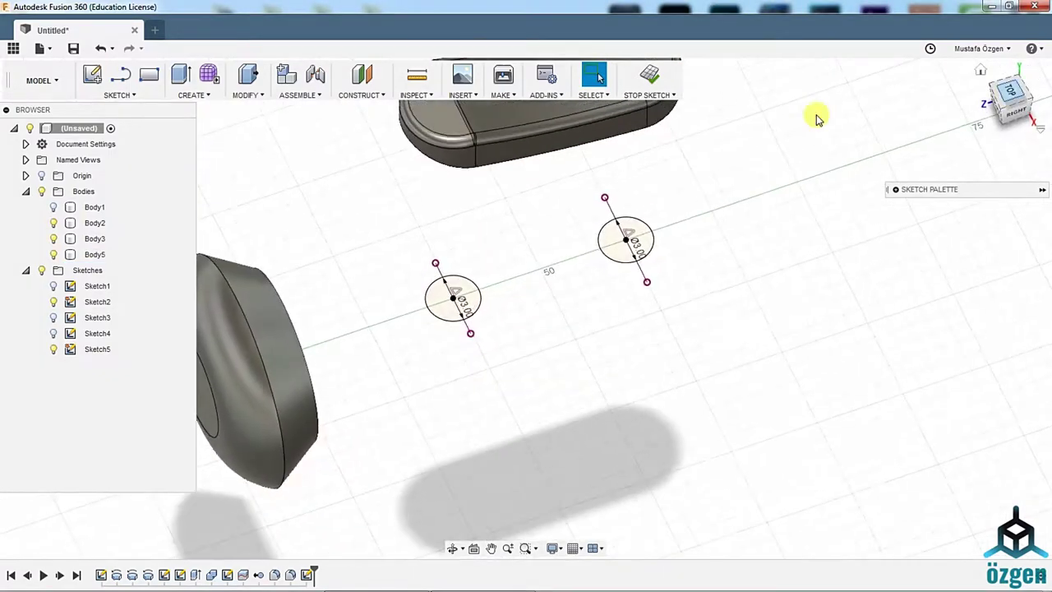
left_click(1020, 115)
Pull both circles about 20 mm up through the button, trying different start and direction options.
key("q")
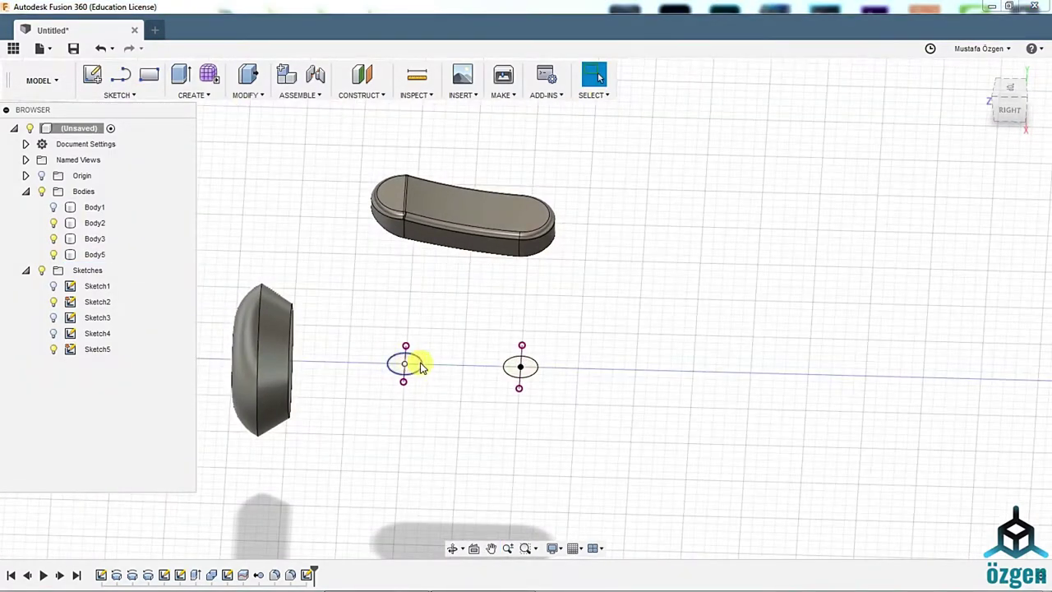
left_click(415, 362)
left_click(526, 368)
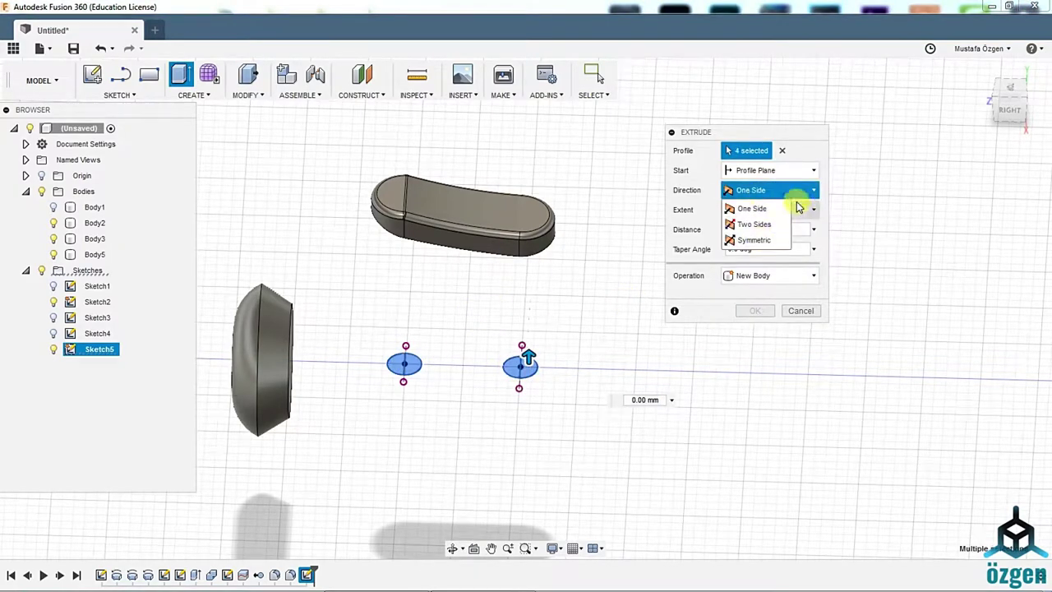
left_click(761, 220)
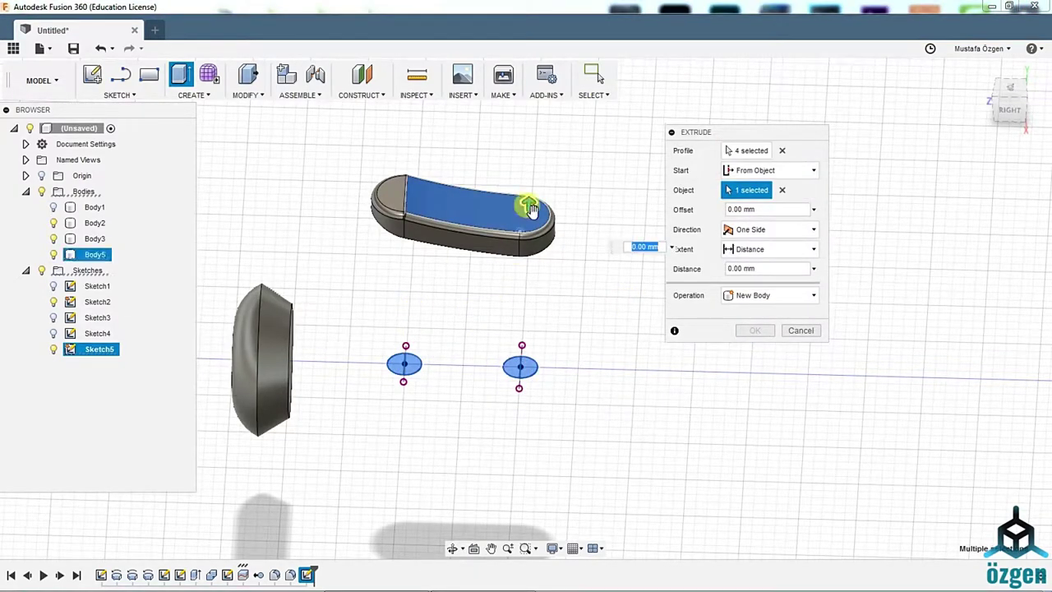
left_click(533, 195)
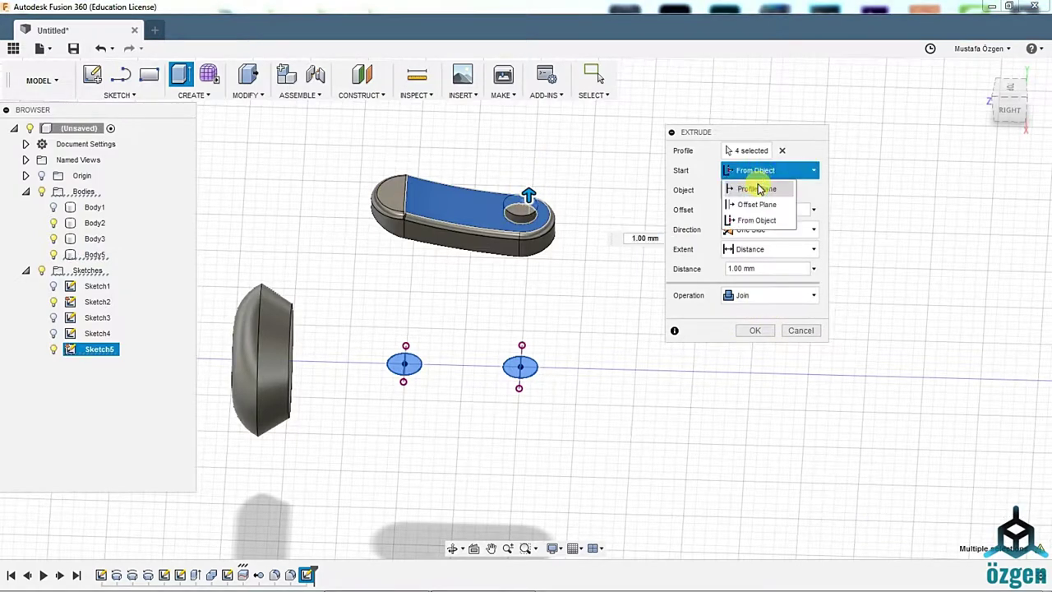
left_click(758, 189)
mouse_move(526, 348)
left_mouse_down()
mouse_move(531, 178)
mouse_move(528, 186)
left_mouse_up()
left_click(753, 224)
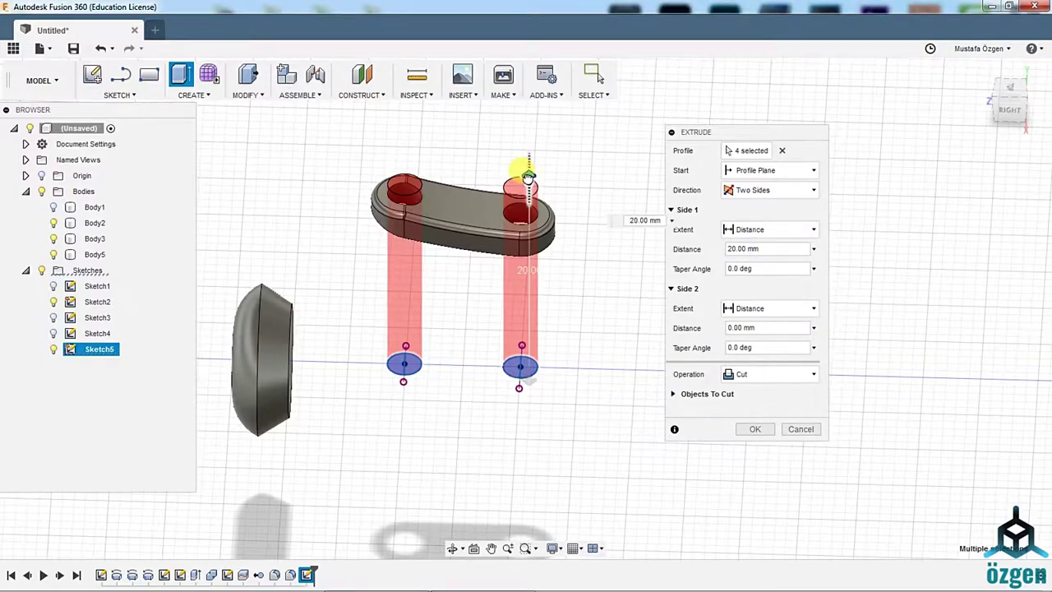
Extrude only the right circle, one direction, as new body Body6 (about 18 mm).
left_click(782, 150)
left_click(526, 365)
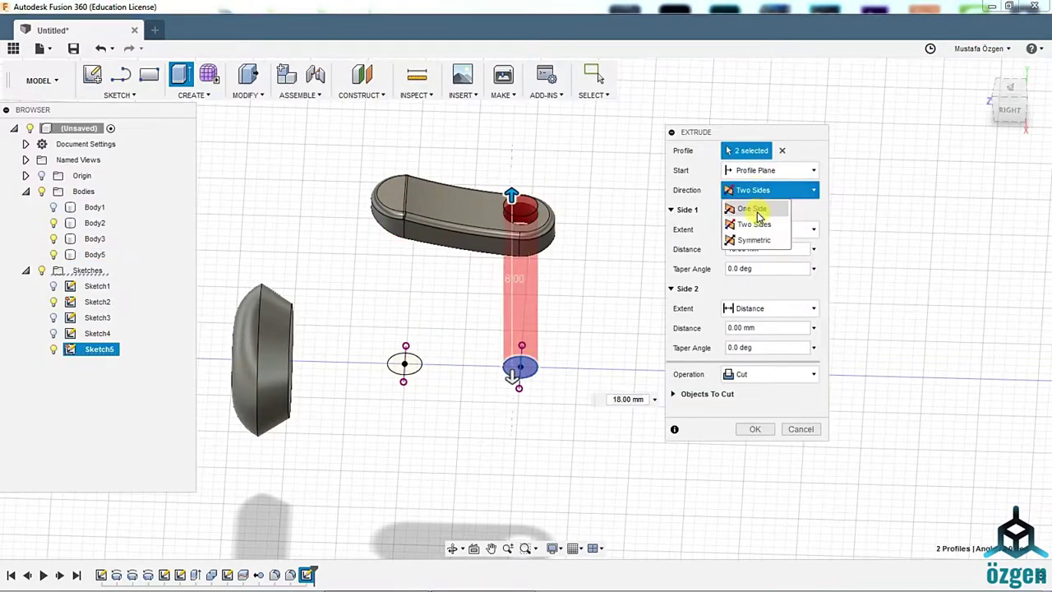
left_click(756, 211)
left_click(1031, 115)
left_click(814, 275)
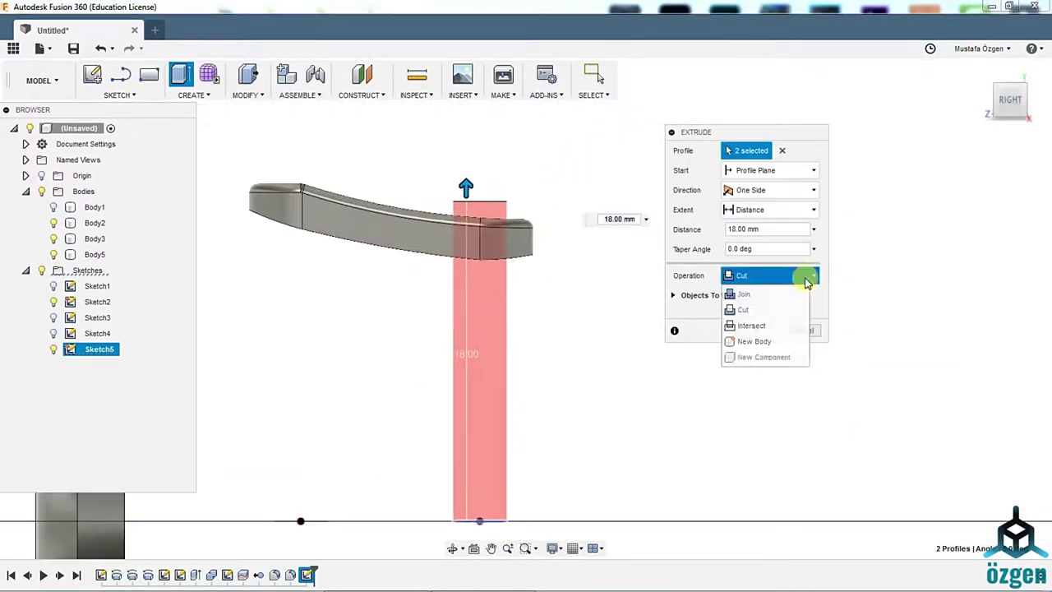
left_click(753, 336)
left_click(754, 311)
Extrude the left circle about 20 mm as a second new body.
right_click(322, 216)
left_click(329, 189)
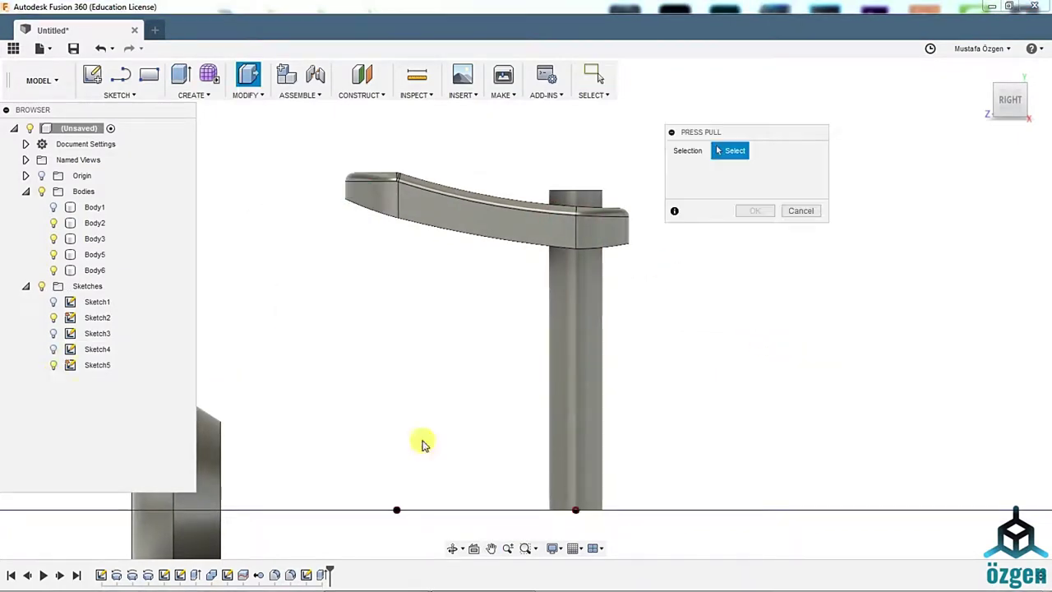
left_click_drag(1009, 100, 910, 177)
left_click(1008, 107)
left_click_drag(380, 481, 430, 135)
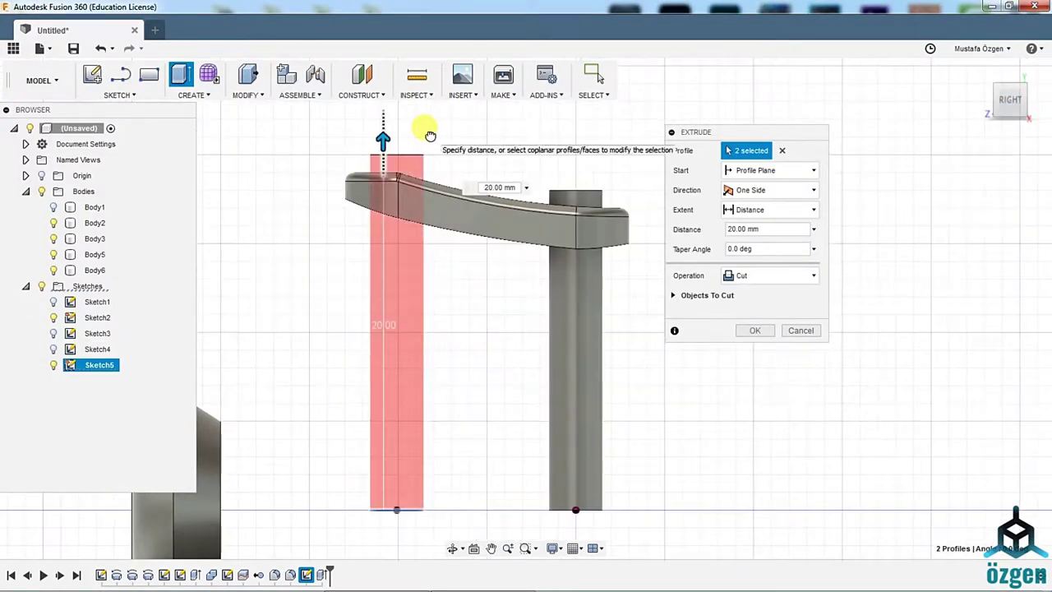
left_click(814, 276)
left_click(765, 325)
left_click(754, 312)
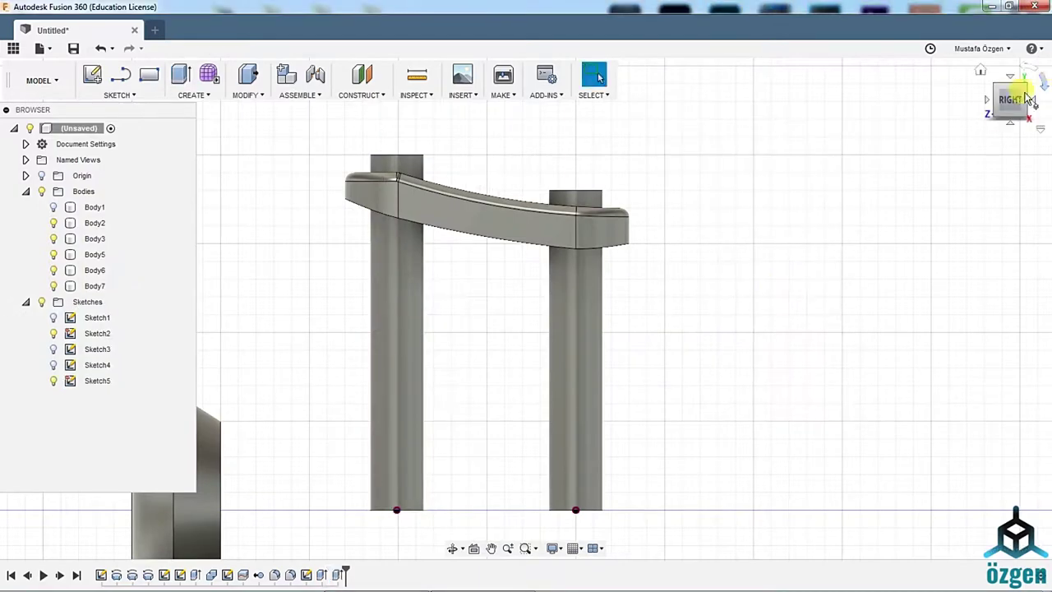
left_click(992, 114)
Combine-cut the left and right pillars from the button pad.
left_click(247, 86)
left_click(254, 220)
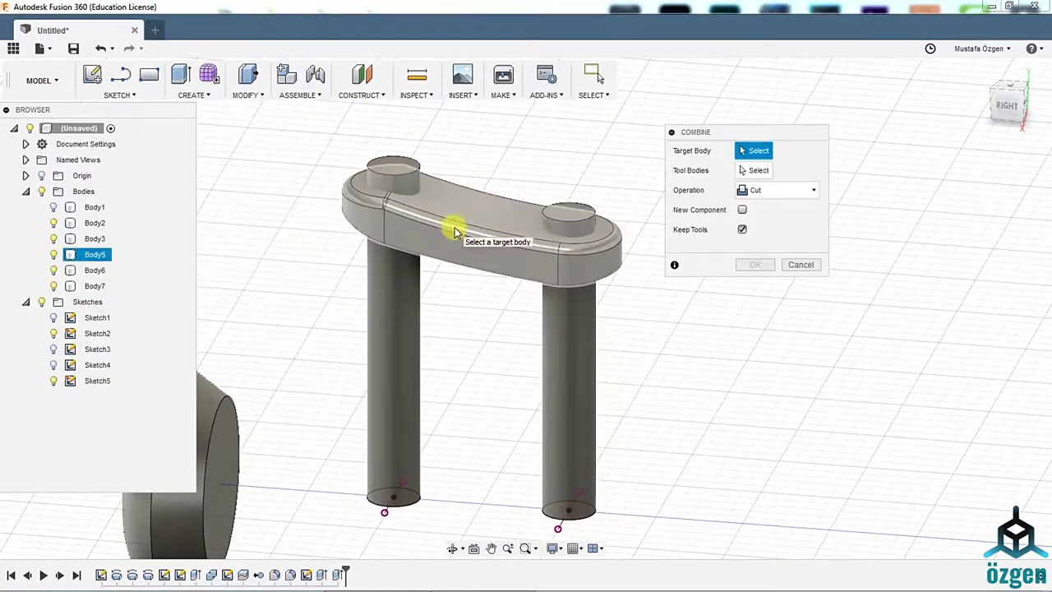
left_click(535, 209)
left_click(411, 304)
left_click(754, 265)
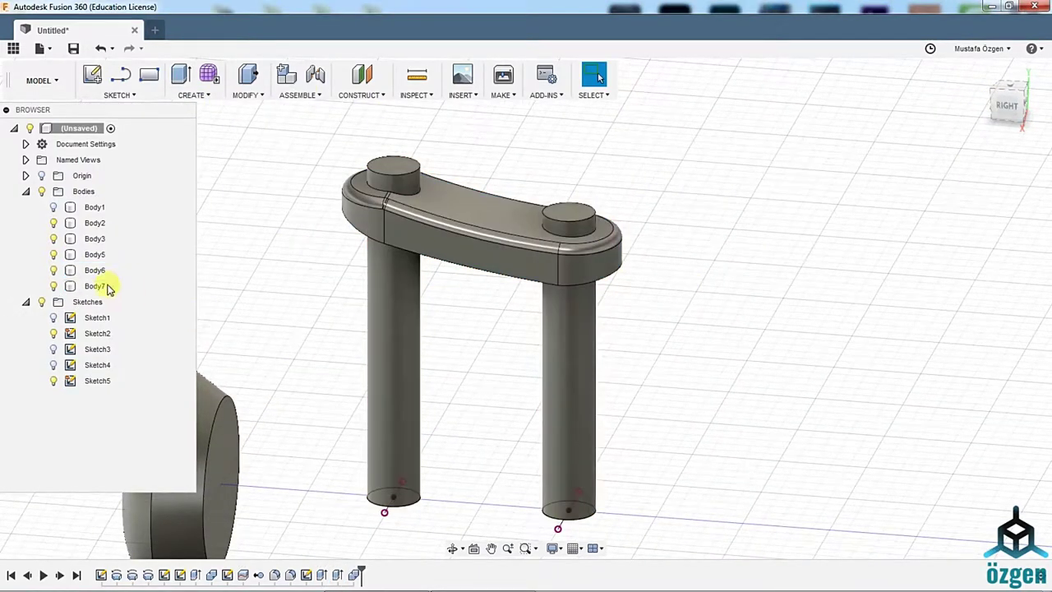
right_click(271, 230)
left_click(252, 165)
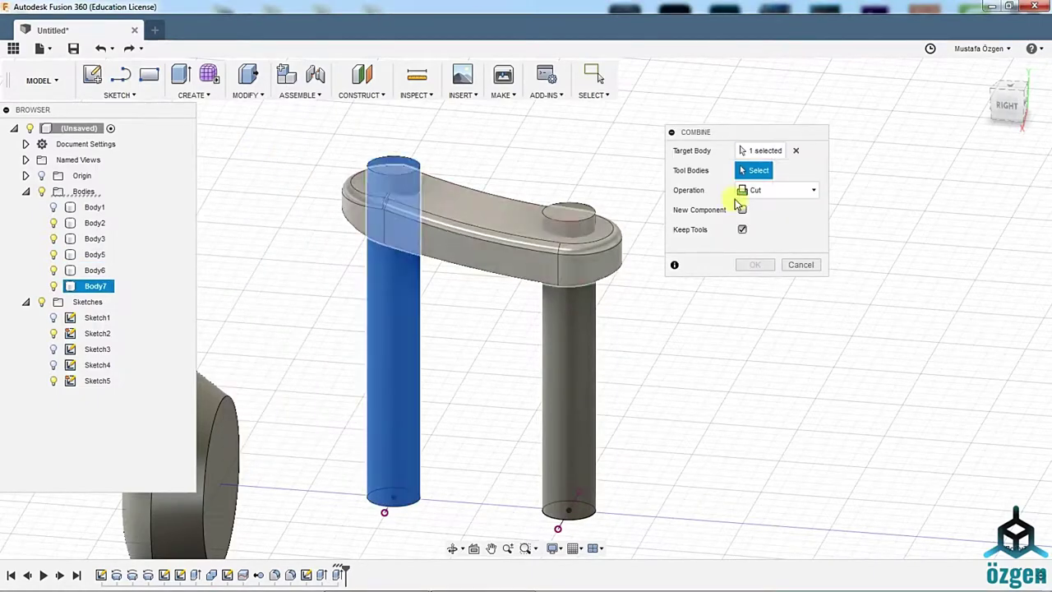
left_click(753, 270)
right_click(270, 239)
left_click(251, 173)
left_click(564, 212)
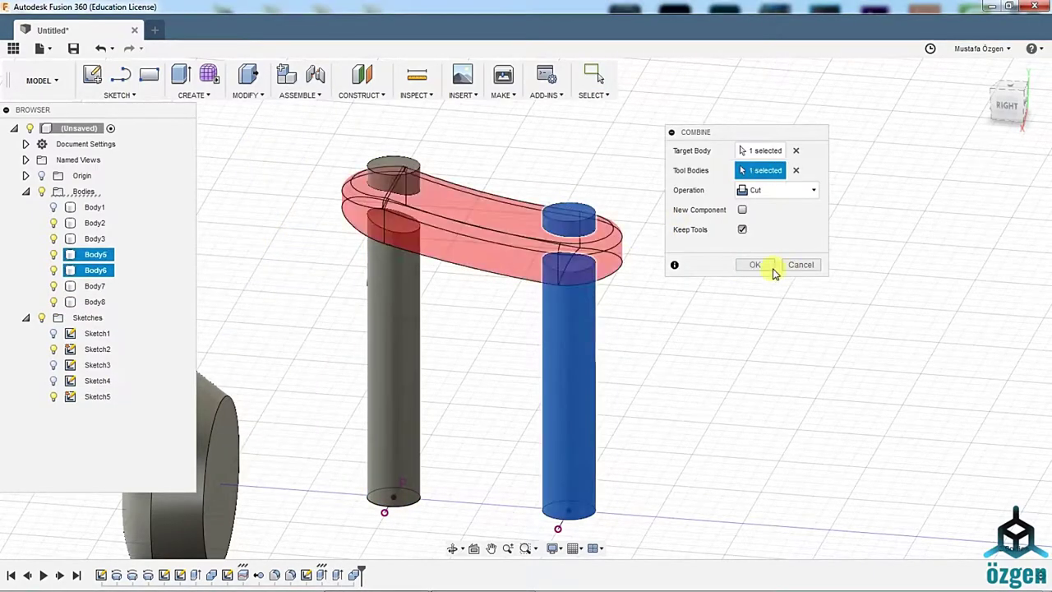
left_click(755, 264)
Delete the two leftover pillar bodies.
right_click(95, 301)
left_click(165, 212)
right_click(94, 271)
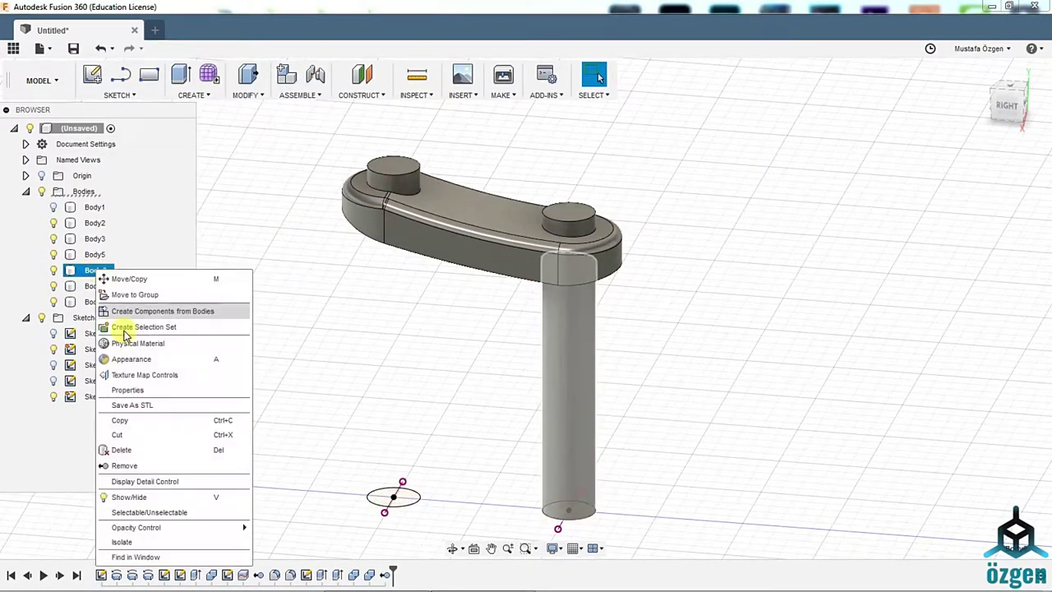
left_click(164, 450)
Rule-fillet the two button tops and show the flashlight housing again.
left_click(191, 94)
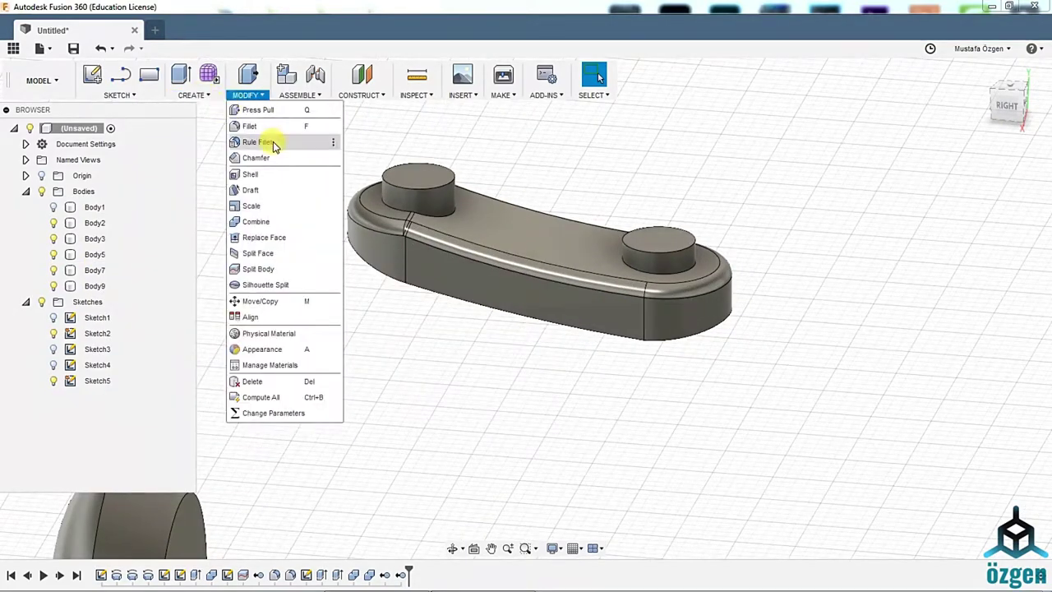
left_click(270, 141)
left_click(417, 178)
key("Return")
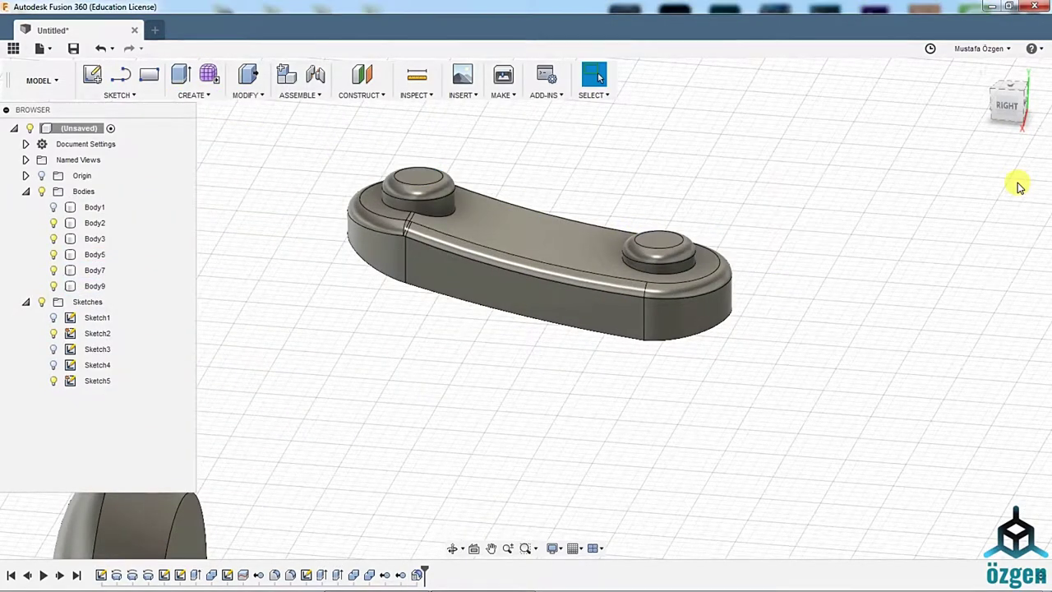
scroll(869, 266, "down", 3)
scroll(792, 324, "down", 3)
left_click(54, 207)
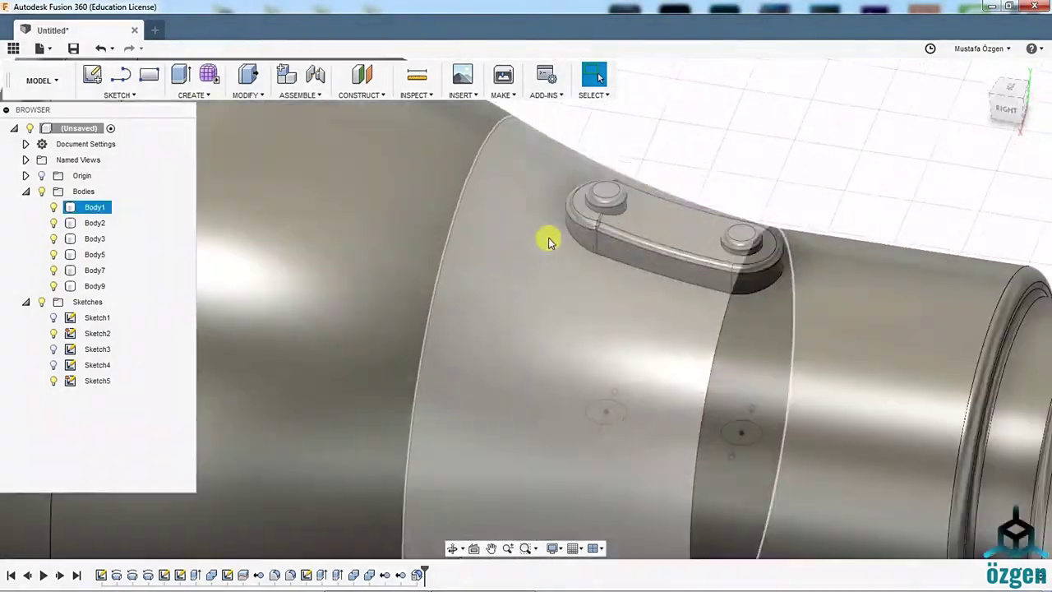
Fillet the pad's bottom edges at 0.5 mm.
left_click(245, 95)
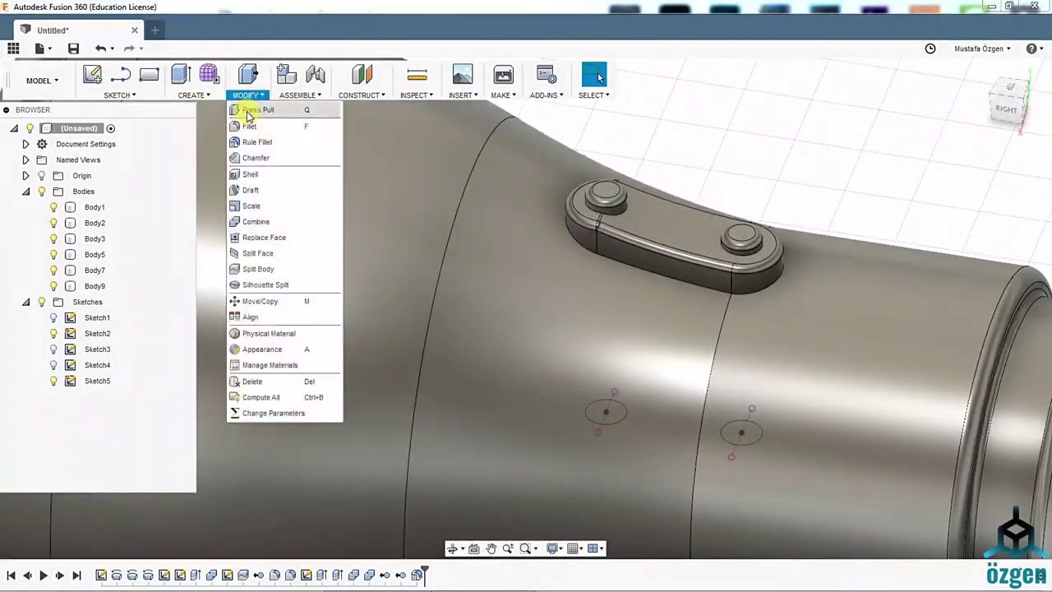
left_click(247, 121)
left_click(630, 268)
mouse_move(630, 266)
middle_mouse_down("shift")
mouse_move(742, 112)
mouse_move(1050, 198)
middle_mouse_up("shift")
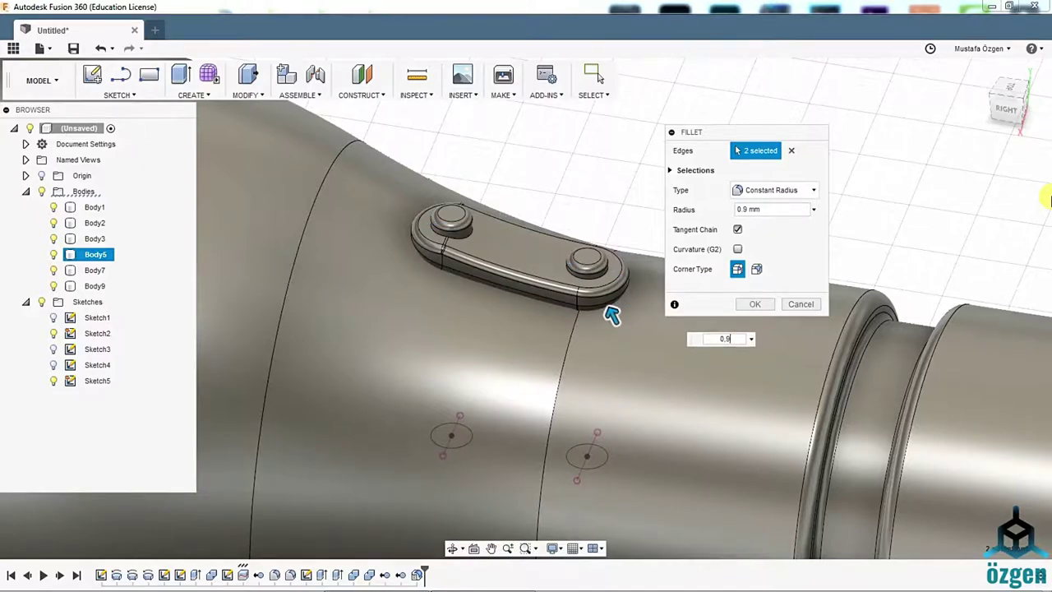
middle_click_drag(532, 175, 606, 192, "shift")
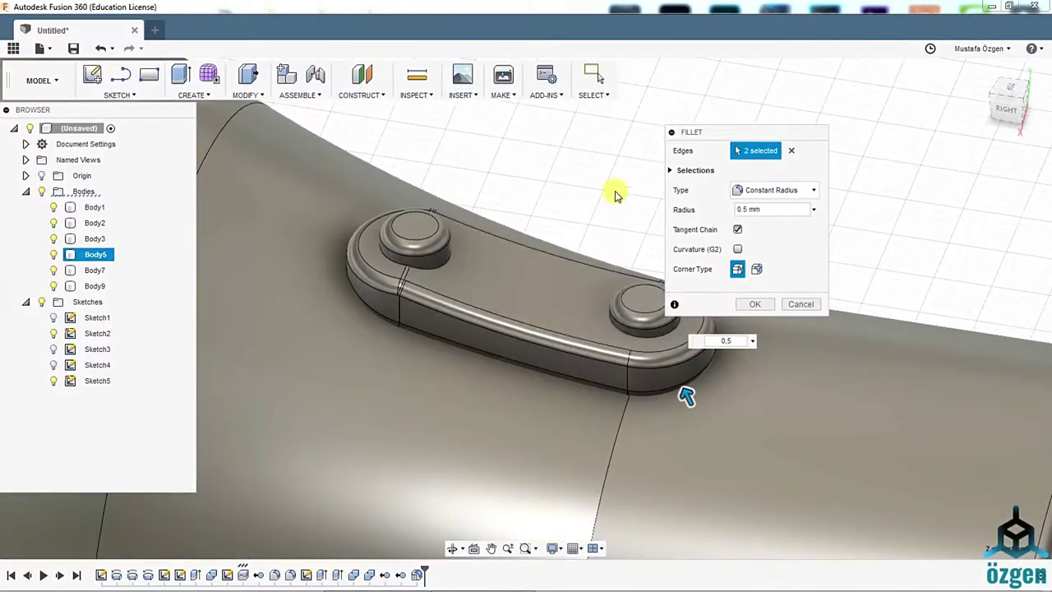
middle_click_drag(526, 308, 345, 312, "shift")
middle_click_drag(526, 308, 780, 267, "shift")
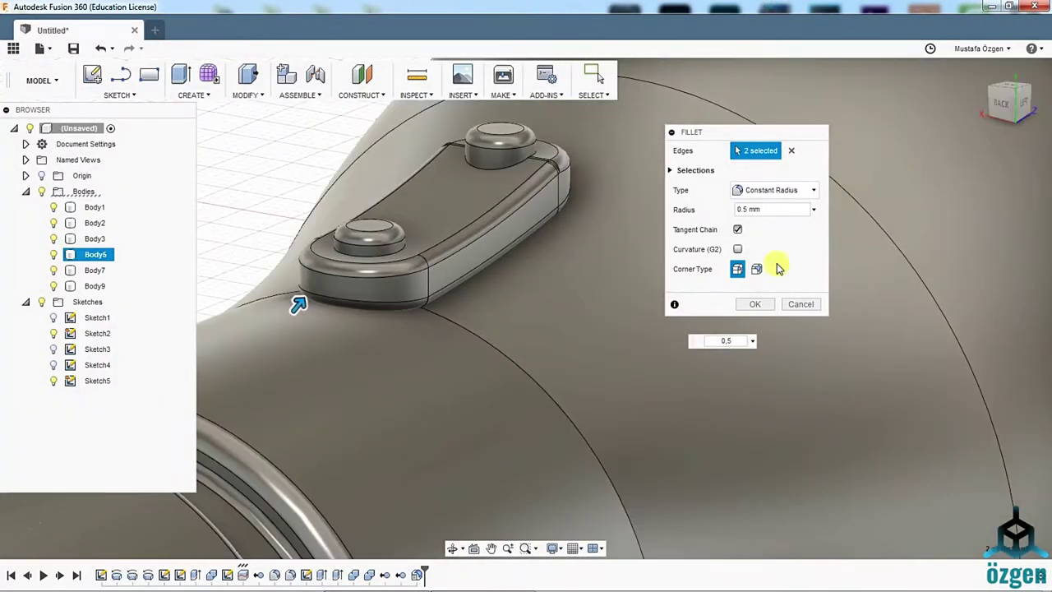
key("Return")
left_click(433, 574)
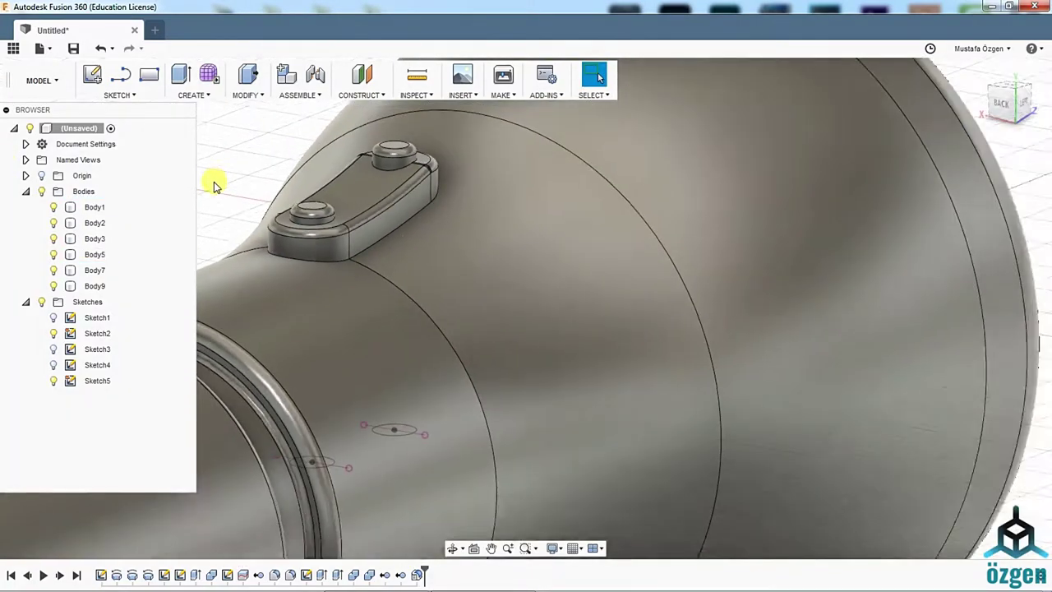
scroll(491, 492, "down", 5)
mouse_move(698, 353)
middle_mouse_down("shift")
mouse_move(526, 308)
mouse_move(633, 176)
middle_mouse_up("shift")
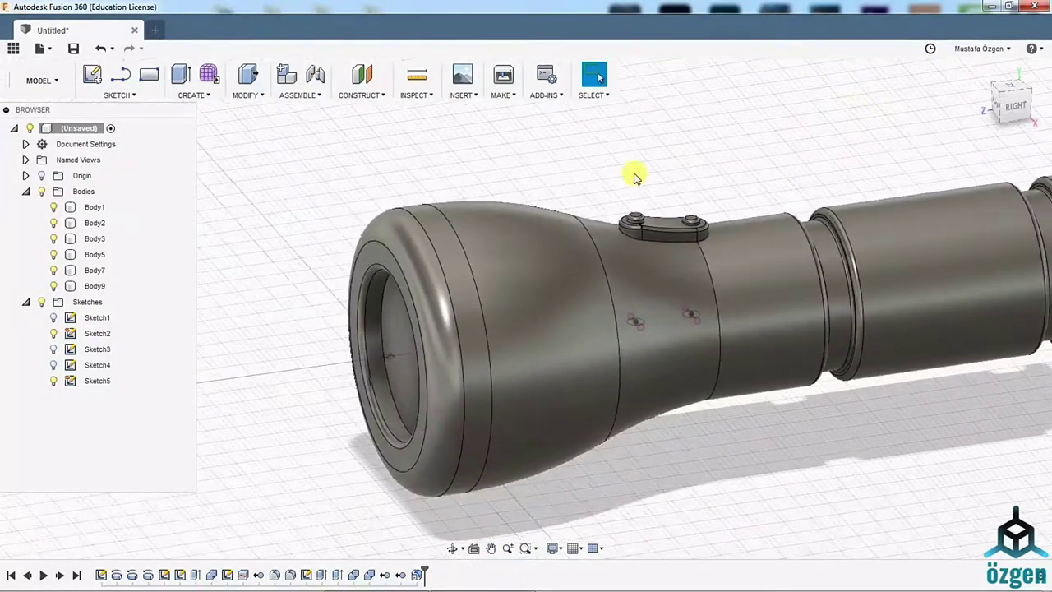
Sketch a hexagon on a plane, centred in front of the flashlight head.
middle_click_drag(359, 197, 371, 296, "shift")
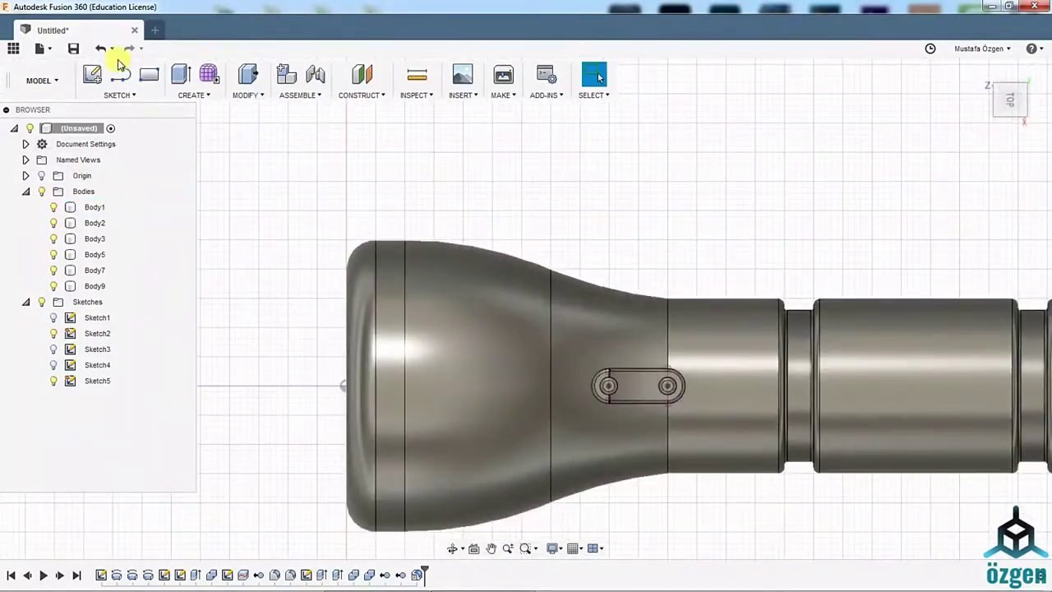
middle_click_drag(285, 261, 554, 217)
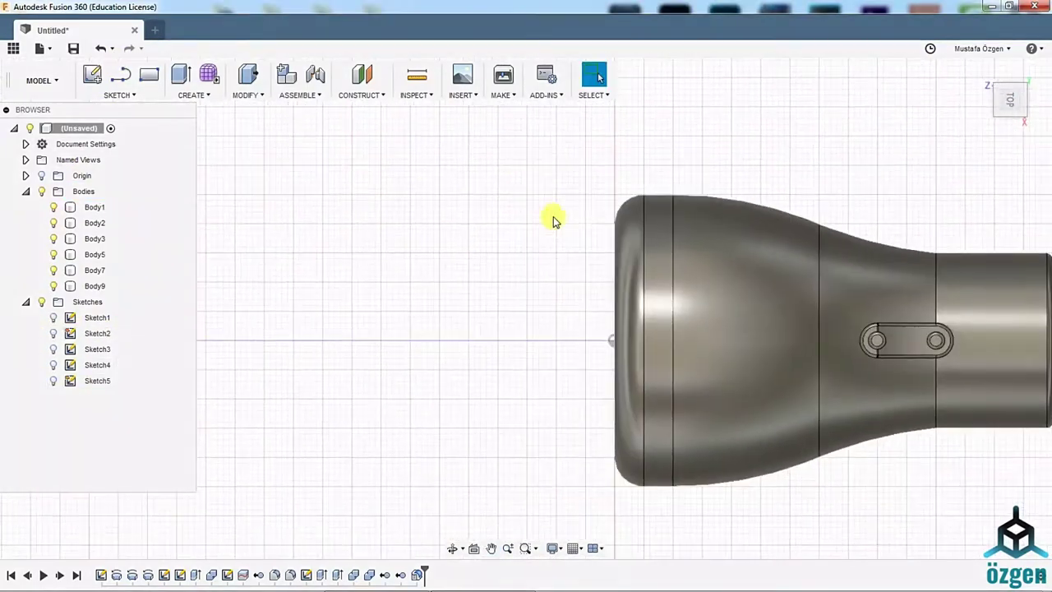
left_click(100, 78)
left_click(313, 417)
left_click(119, 95)
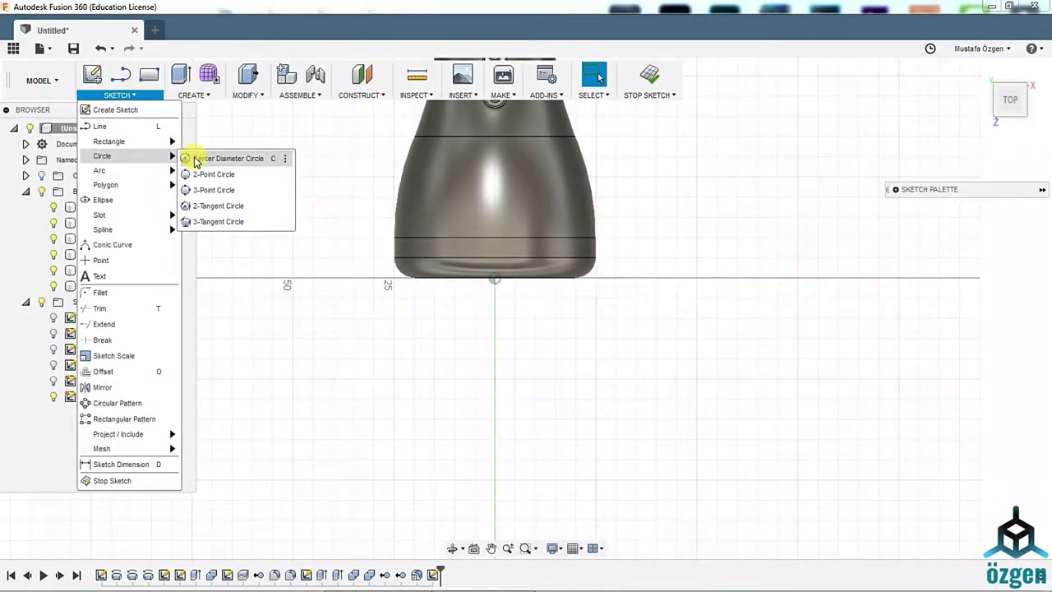
left_click(210, 186)
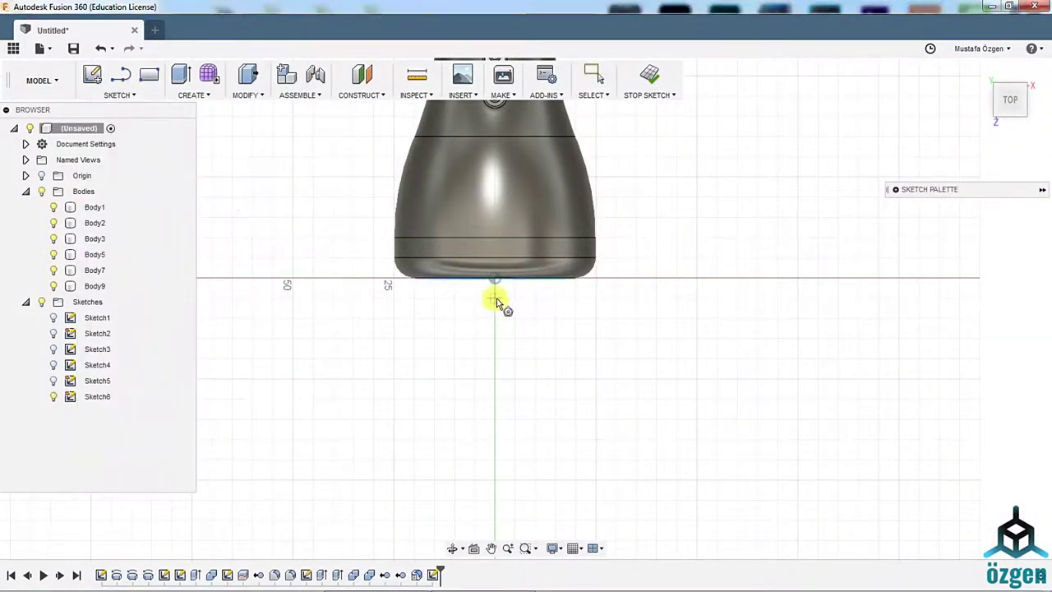
left_click(495, 298)
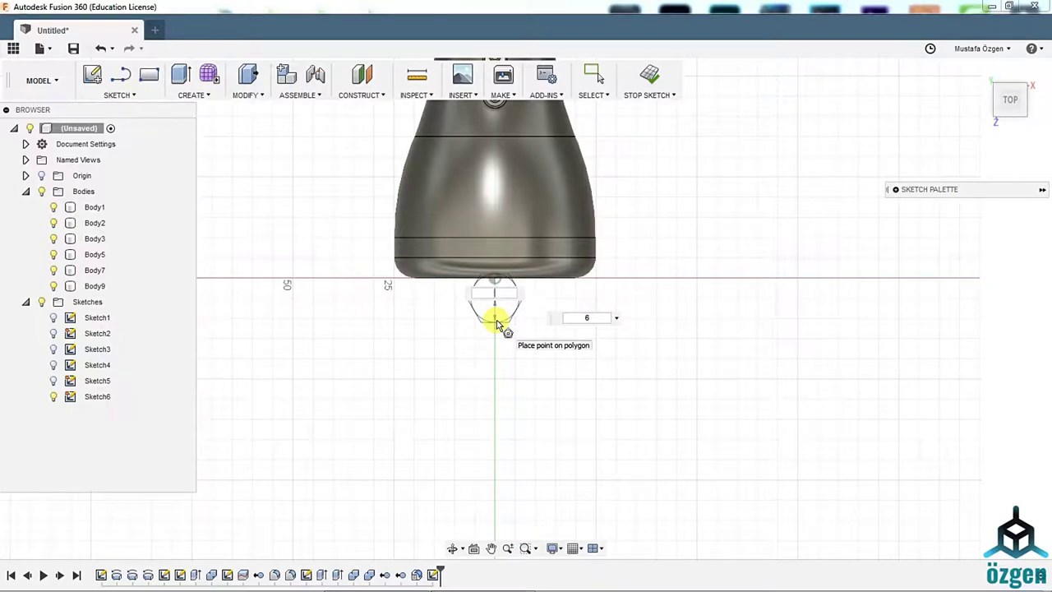
left_click(497, 324)
Extrude the hexagon through the head as a cut to notch the front rim.
left_click(981, 68)
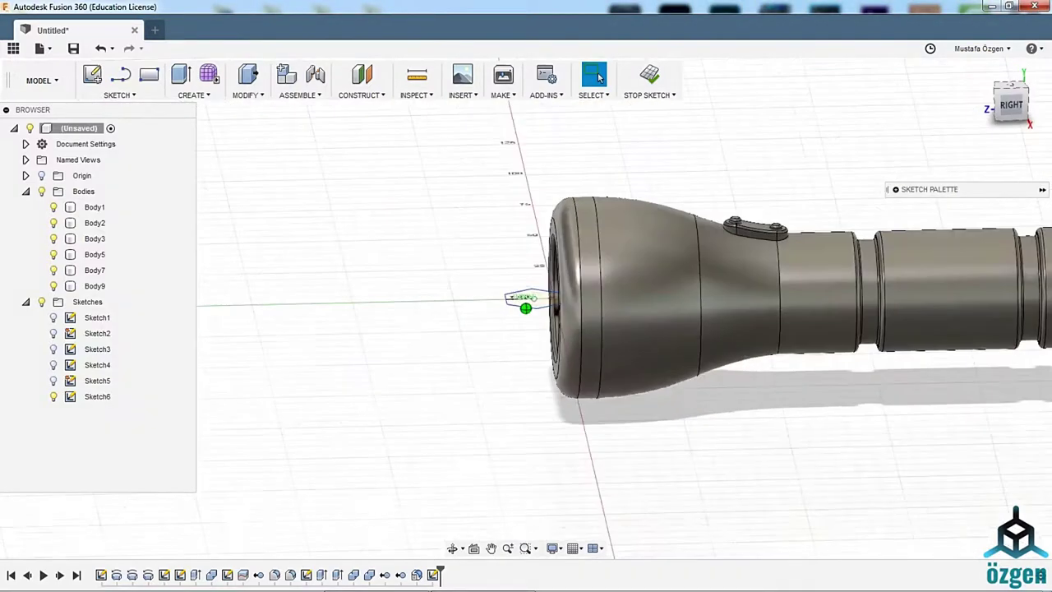
left_click(526, 300)
key("e")
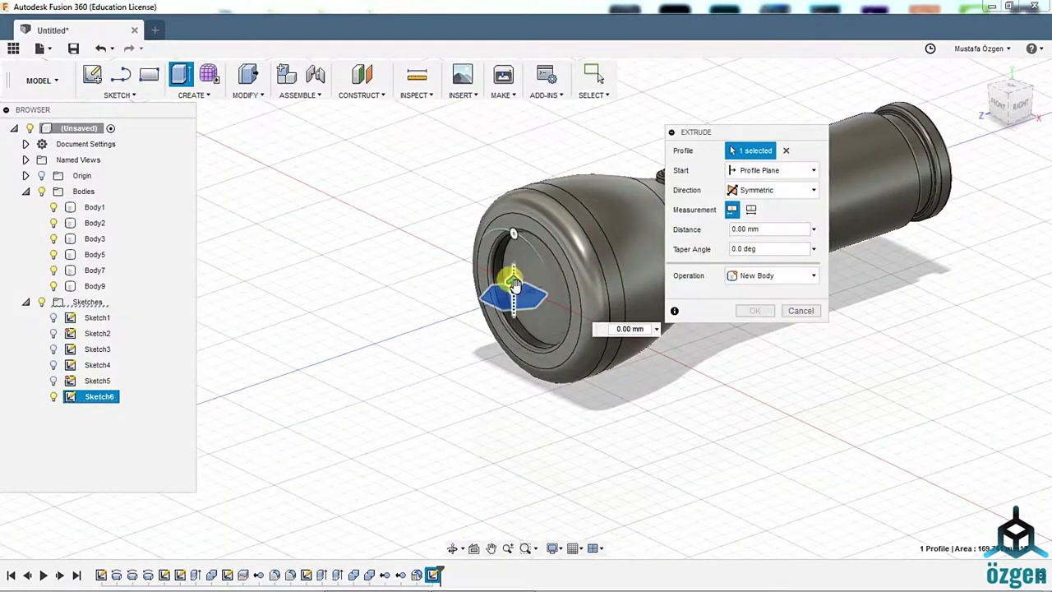
left_click_drag(513, 284, 513, 164)
left_click(755, 325)
right_click(705, 341)
Sketch a 7 mm hexagon on the side plane in front of the head.
left_click(119, 95)
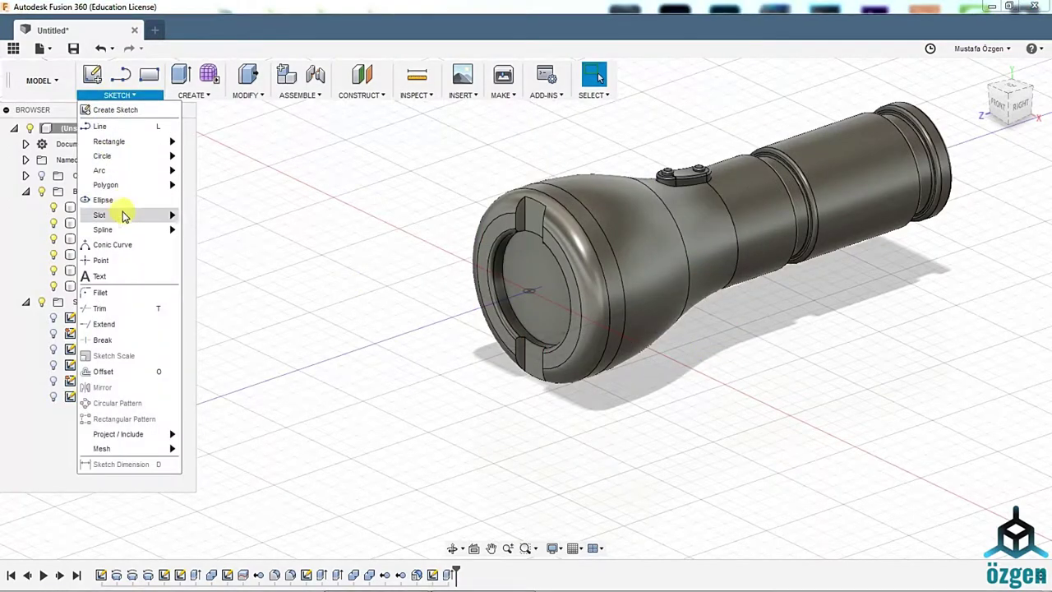
left_click(216, 190)
left_click(526, 337)
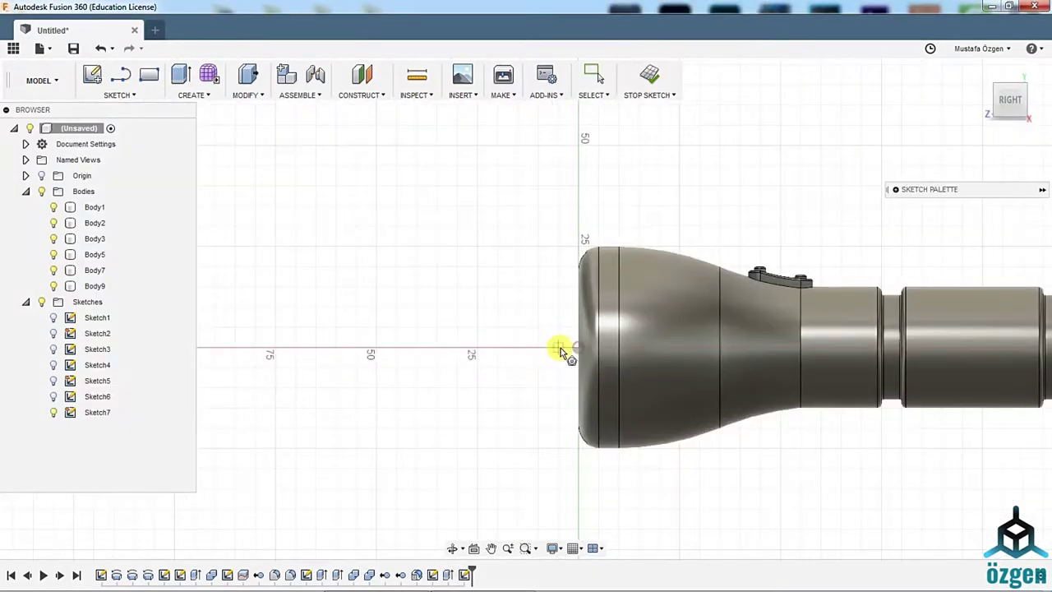
left_click(559, 349)
type("7")
key("Return")
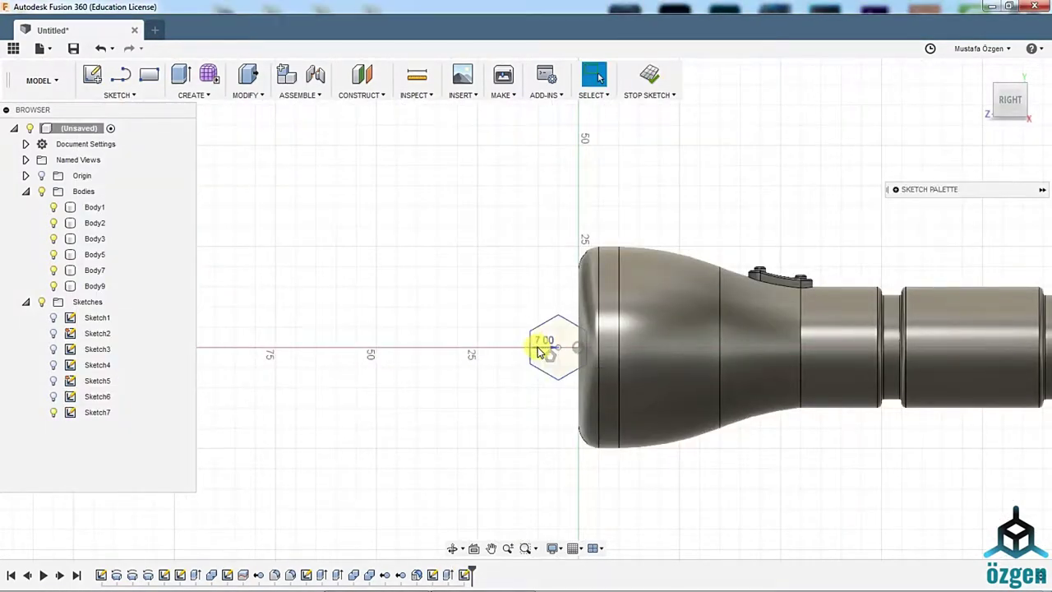
Extrude the hexagon symmetrically as a cut through the head, forming the second notch pair.
key("e")
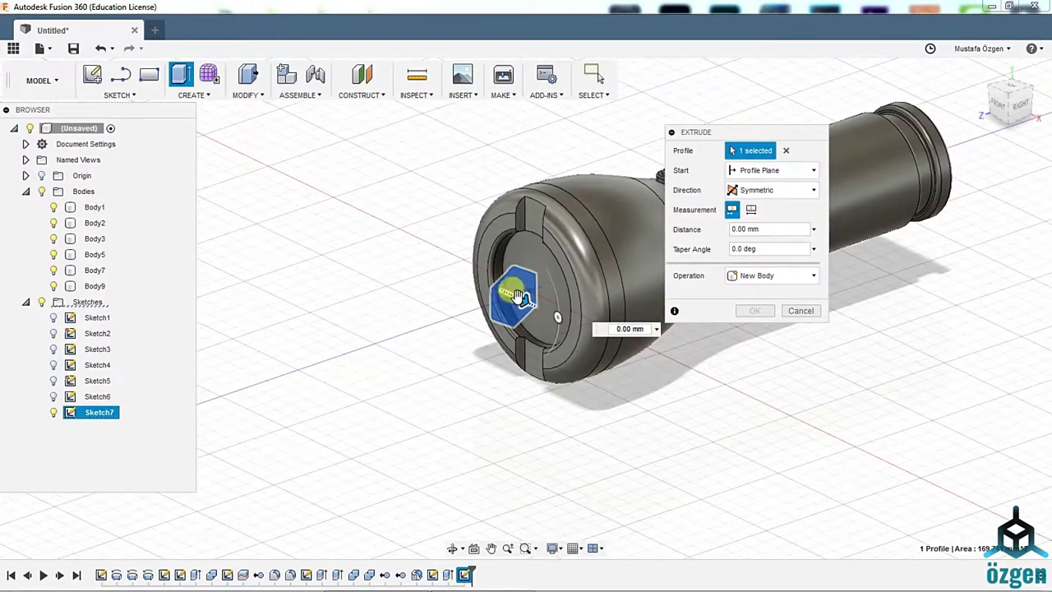
left_click_drag(557, 317, 655, 329)
left_click(755, 310)
scroll(340, 233, "up", 5)
scroll(380, 277, "up", 3)
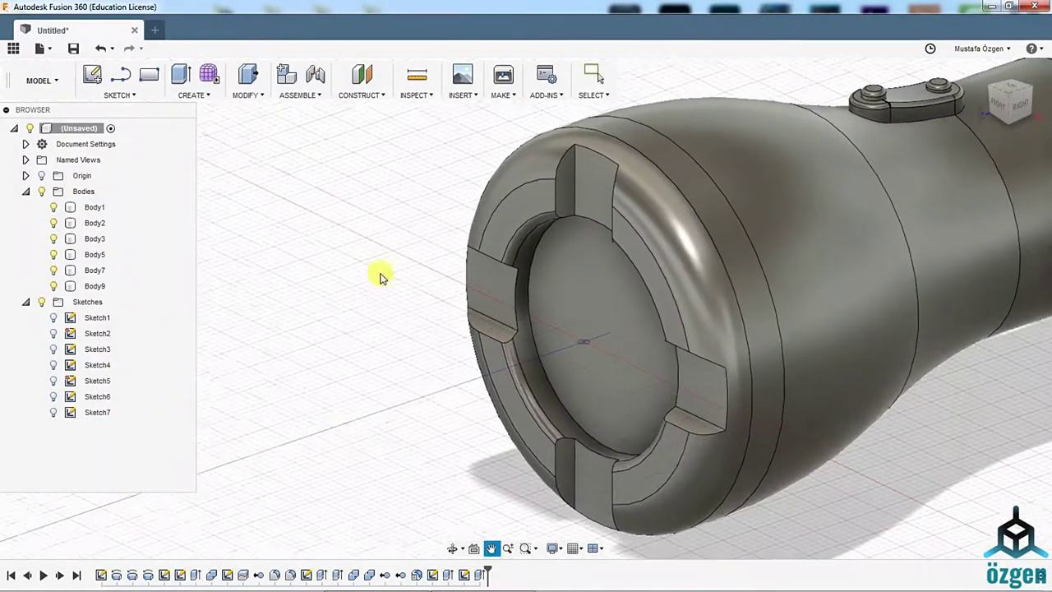
scroll(335, 242, "down", 3)
scroll(322, 381, "down", 3)
scroll(321, 381, "down", 2)
middle_click_drag(527, 308, 600, 78, "shift")
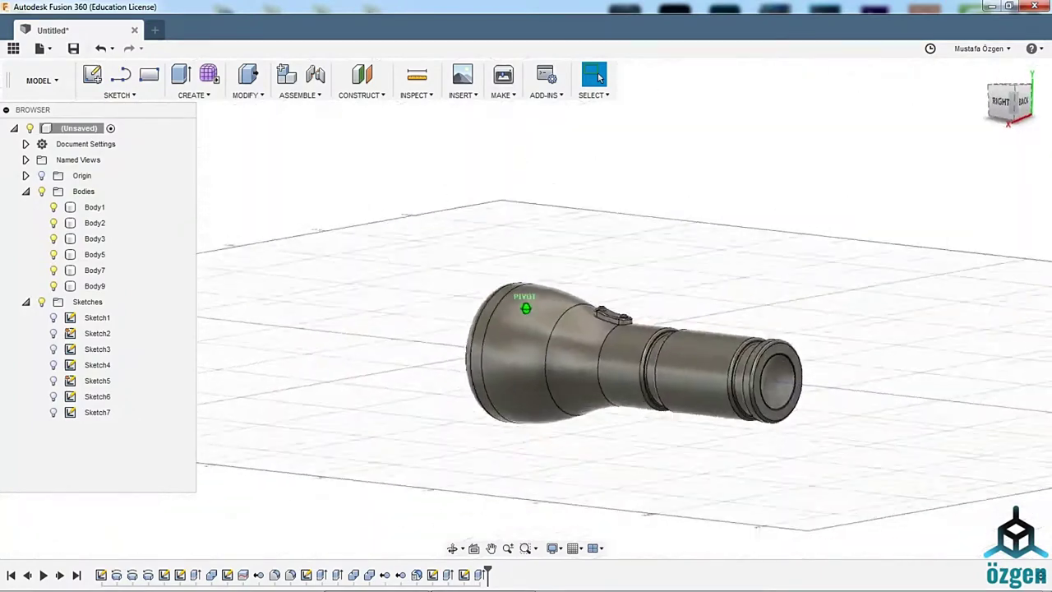
In the right view, sketch a three-point arc closing a profile above the neck.
left_click(1011, 100)
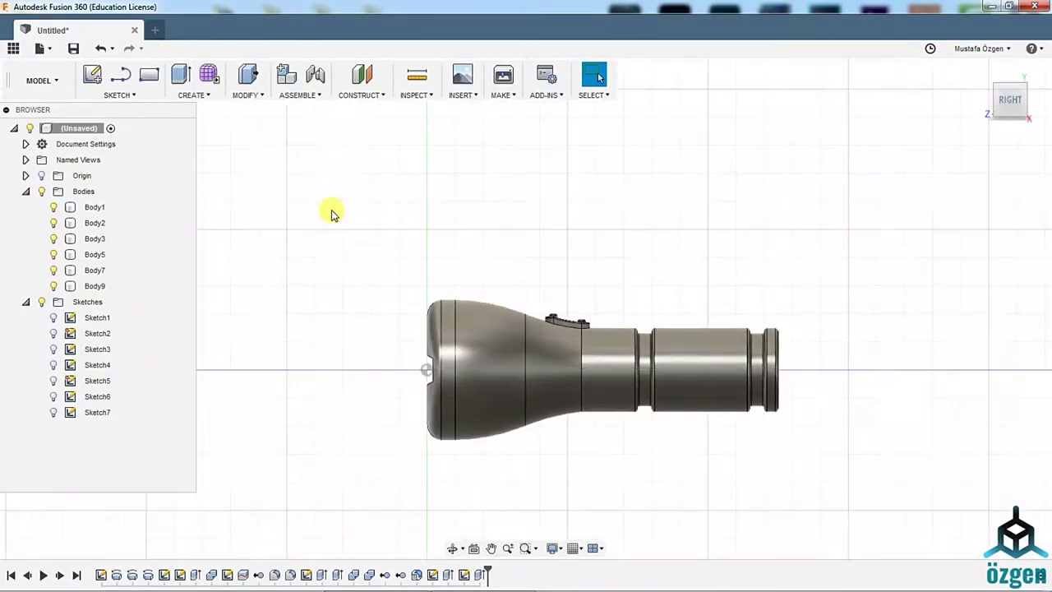
left_click(981, 72)
left_click(92, 75)
left_click(321, 395)
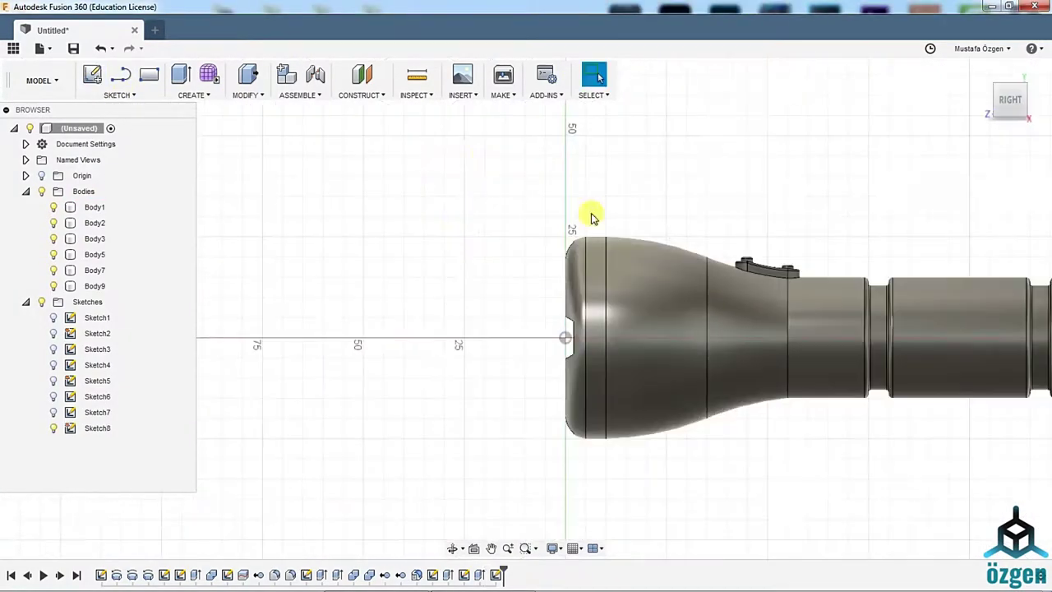
left_click(120, 94)
left_click(134, 171)
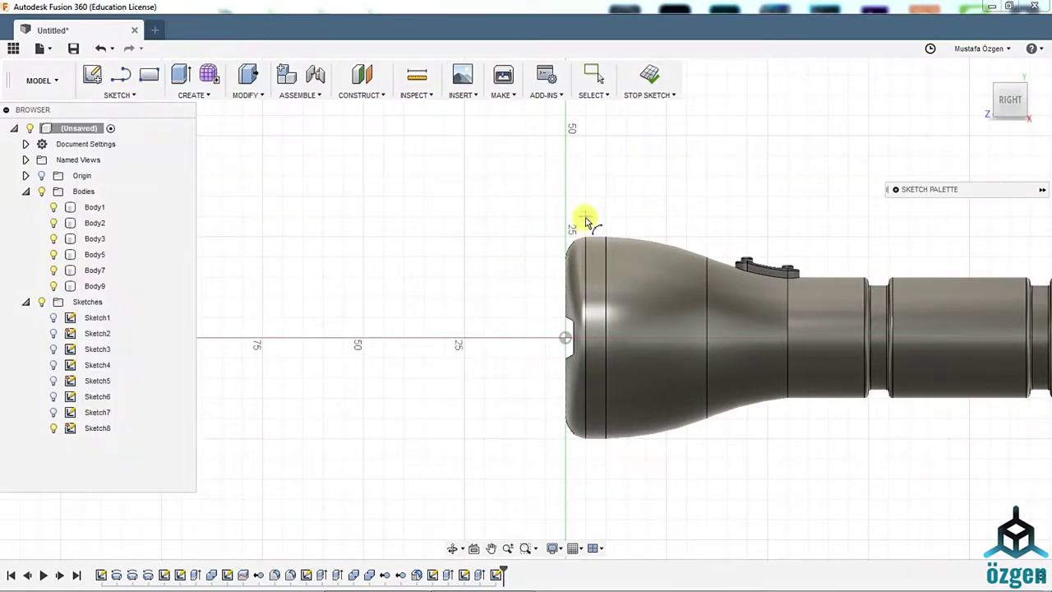
left_click(707, 239)
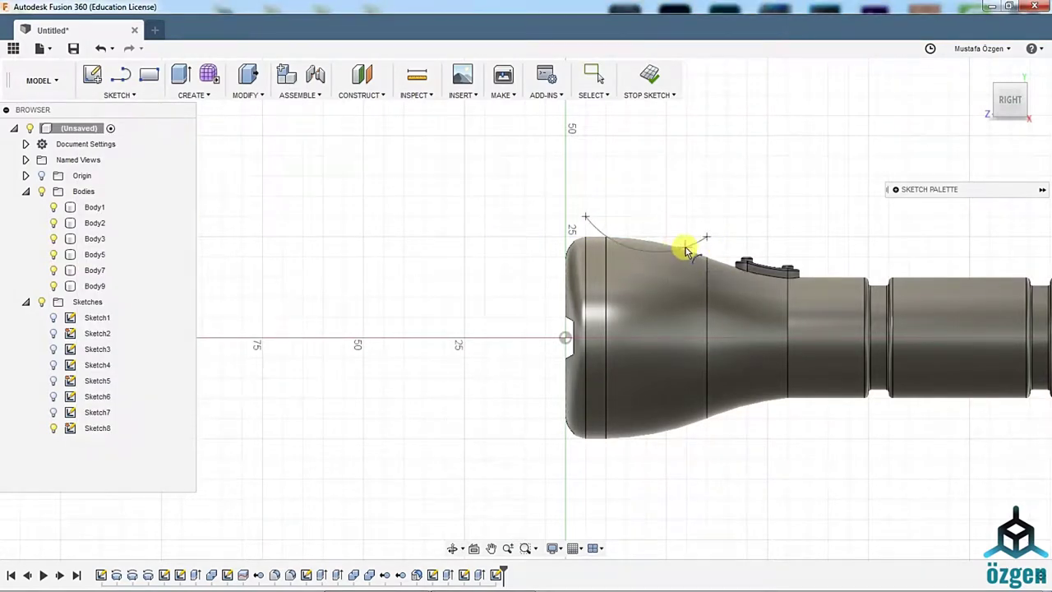
right_click(685, 246)
key("Escape")
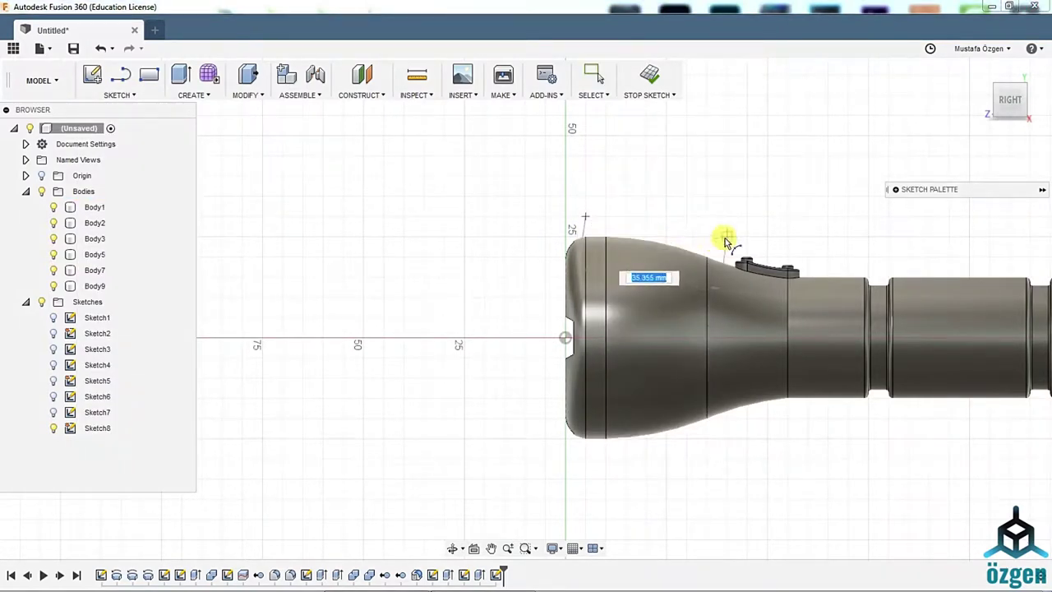
left_click(727, 239)
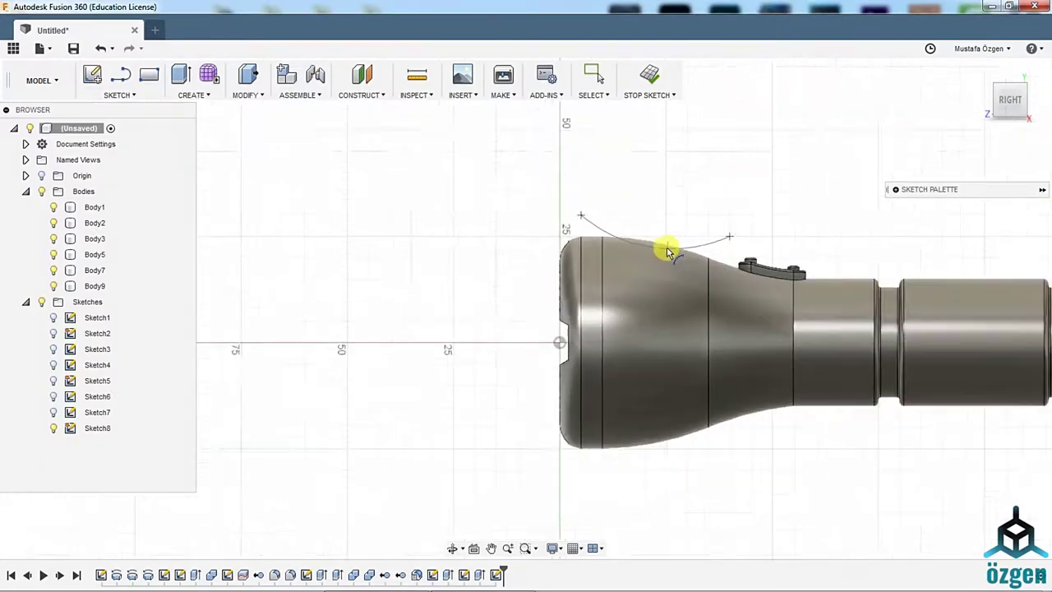
scroll(679, 255, "up", 2)
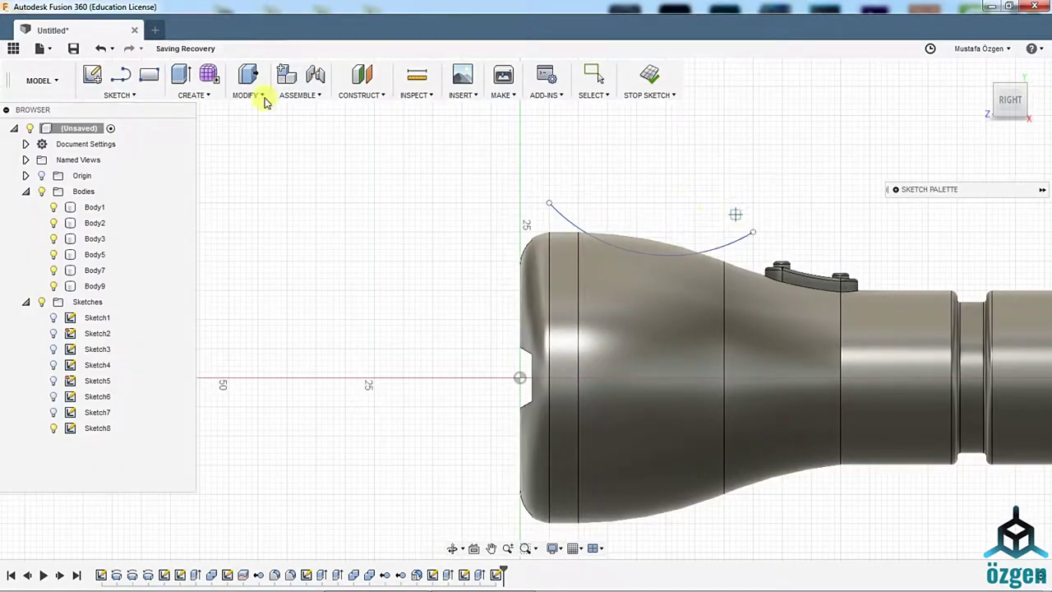
left_click(119, 76)
left_click(750, 246)
Revolve the arc profile 360° around the centre line as a cut.
right_click(753, 177)
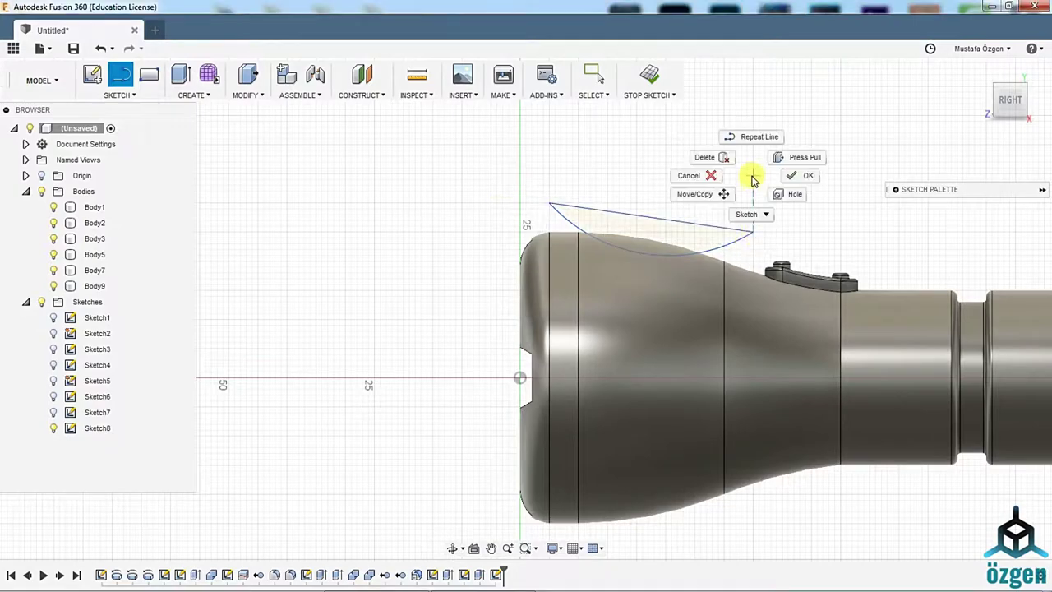
left_click(197, 95)
left_click(210, 148)
left_click(488, 377)
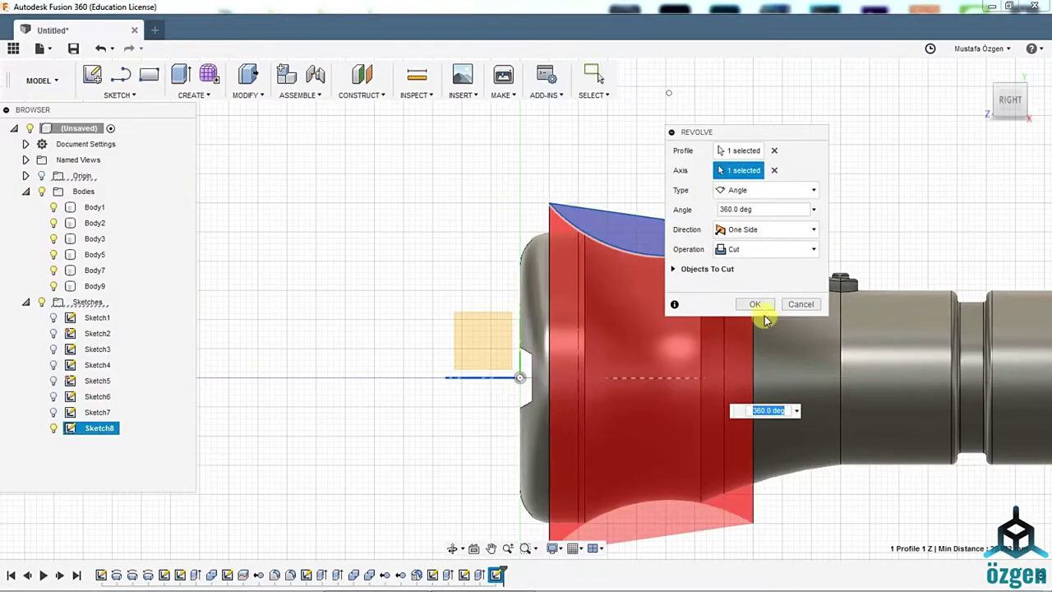
left_click(747, 304)
left_click(1010, 94)
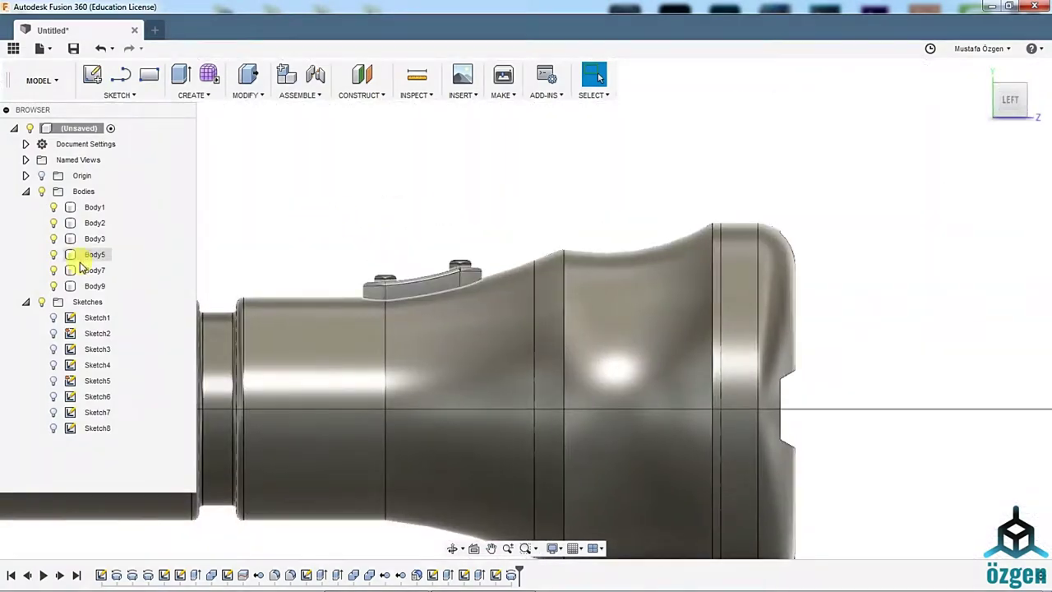
Move the three switch bodies, including Body9, down 1 mm into the body.
left_click(90, 256)
left_click(94, 270, "ctrl")
left_click(94, 286, "ctrl")
right_click(94, 286)
left_click(105, 299)
scroll(306, 272, "up", 3)
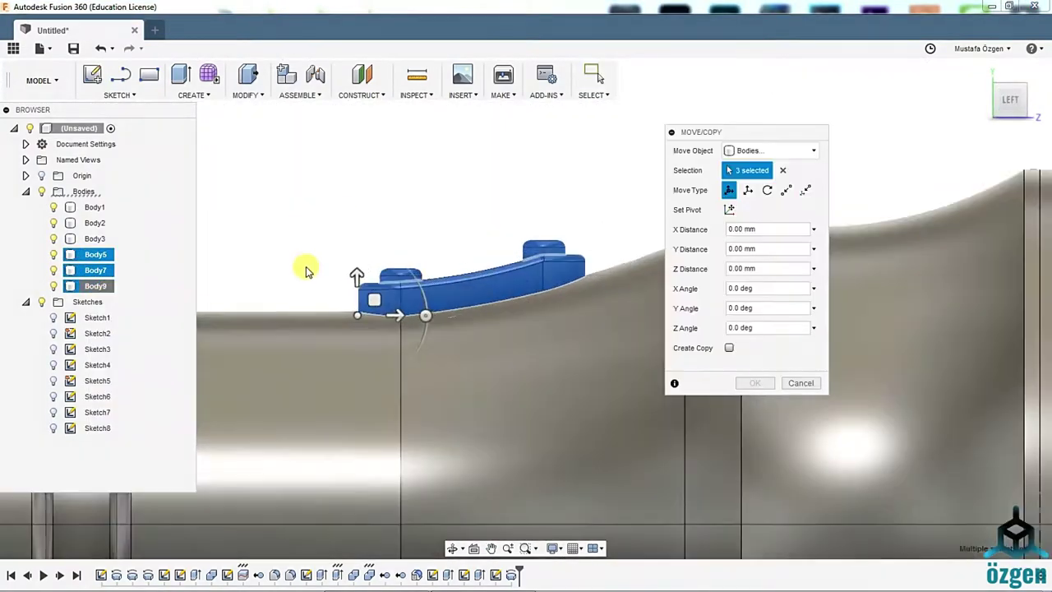
left_click_drag(355, 286, 352, 297)
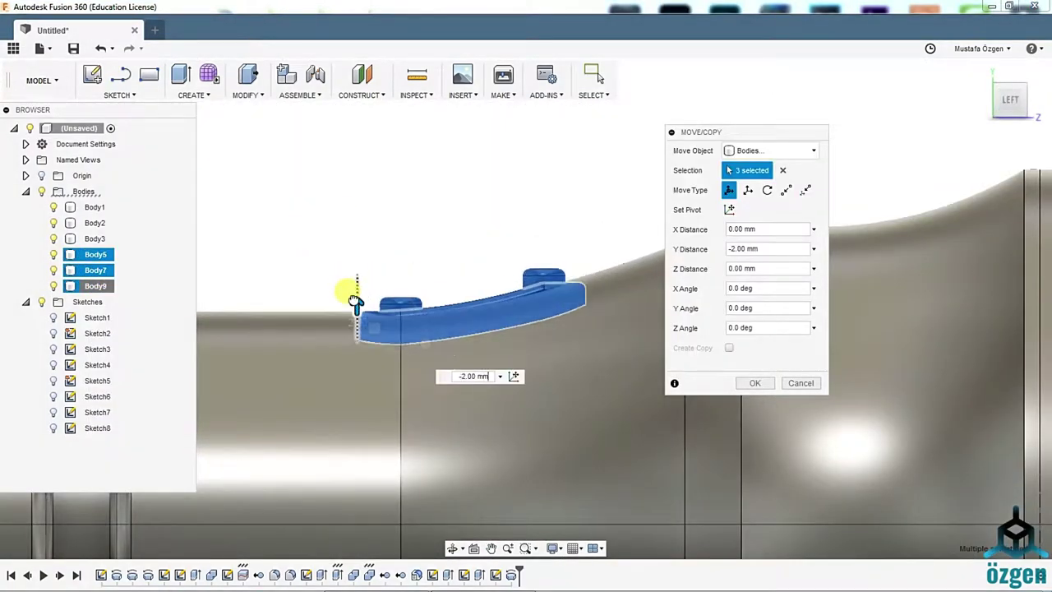
left_click(755, 383)
Combine-cut the switch clip shape from Body1, keeping the tool bodies.
middle_click_drag(576, 345, 329, 328, "shift")
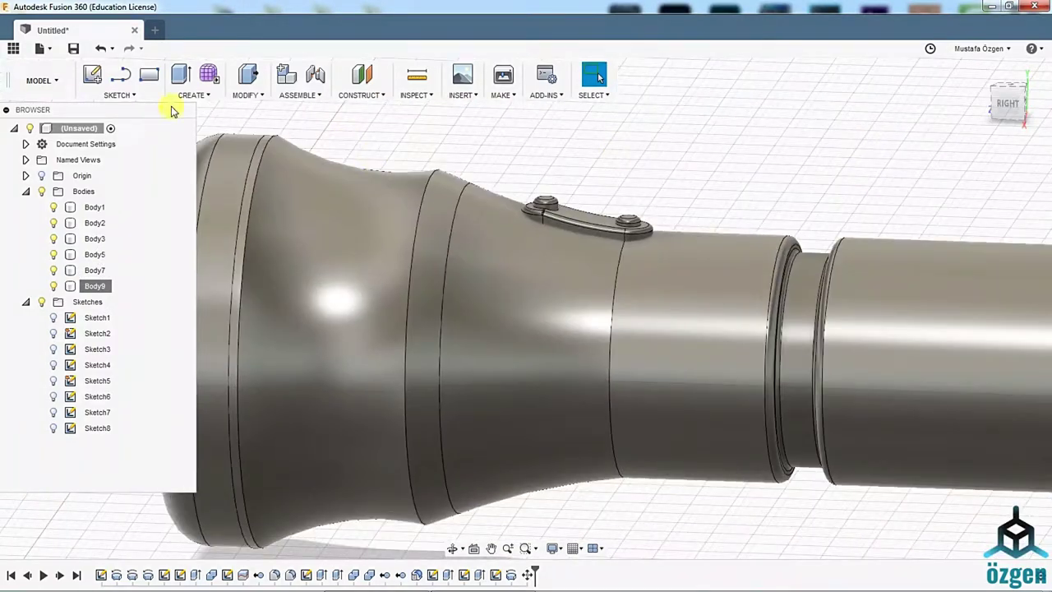
left_click(245, 92)
left_click(246, 206)
left_click(576, 247)
left_click(631, 216)
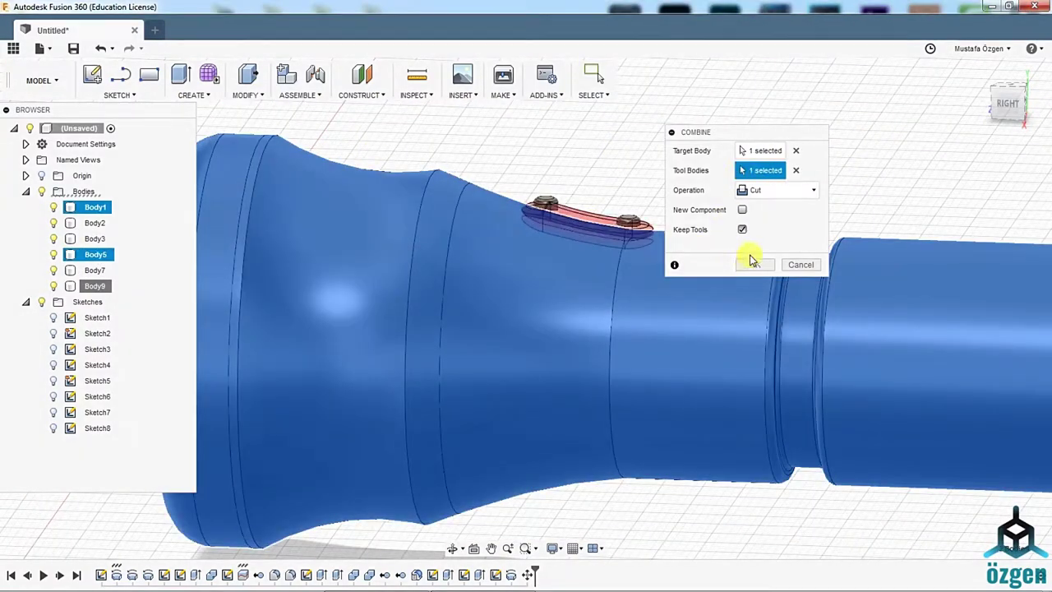
left_click(754, 264)
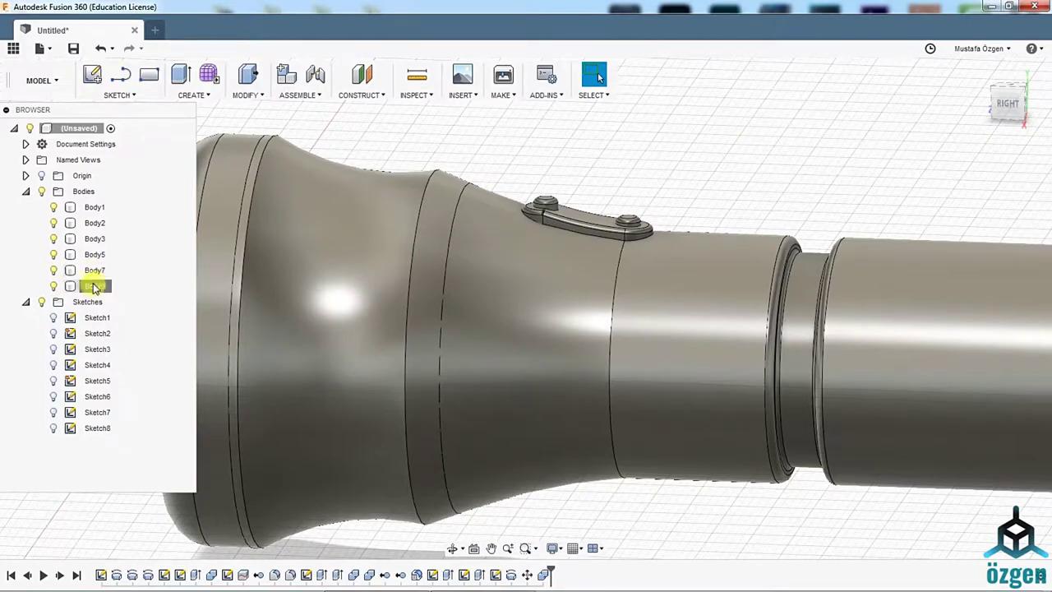
Orbit and zoom from the switch clip until the whole flashlight sits near centre.
scroll(674, 205, "up", 3)
scroll(675, 205, "up", 3)
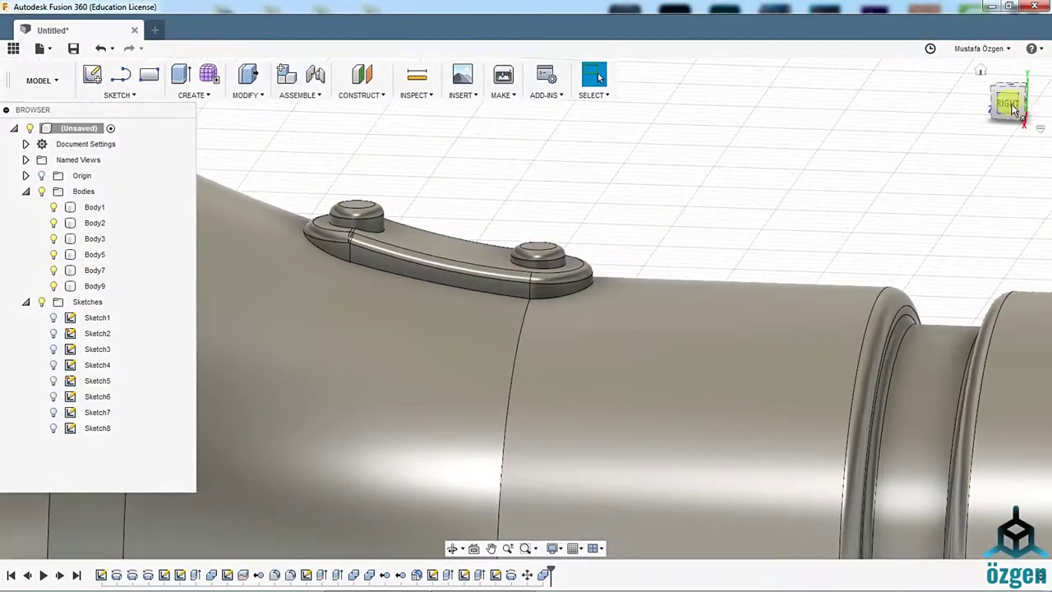
middle_click_drag(674, 205, 575, 246, "shift")
scroll(697, 205, "down", 5)
mouse_move(697, 205)
middle_mouse_down("shift")
mouse_move(838, 172)
mouse_move(819, 129)
middle_mouse_up("shift")
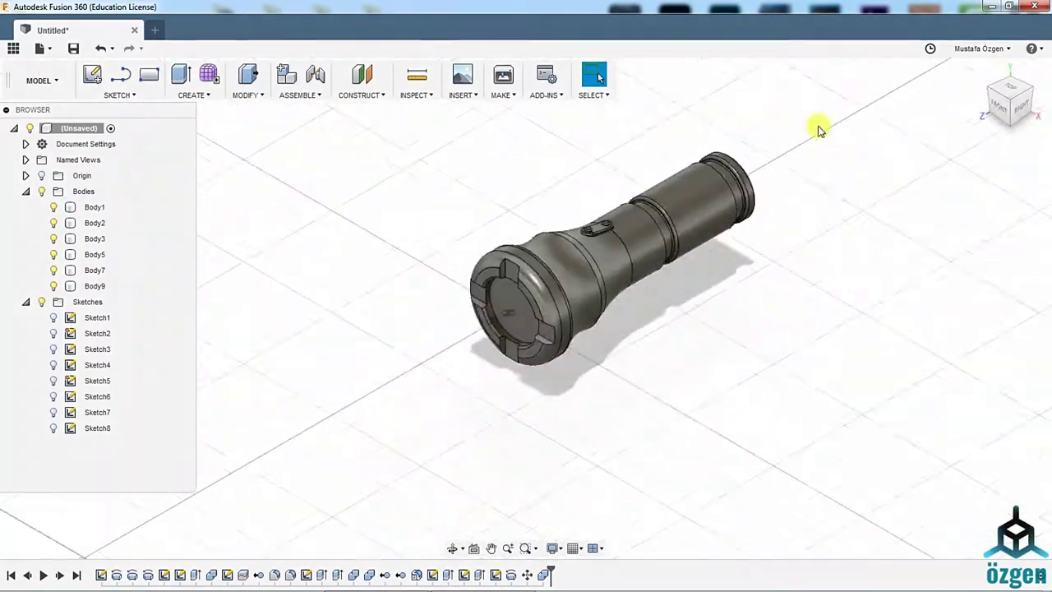
scroll(468, 326, "up", 3)
scroll(469, 326, "up", 2)
scroll(1041, 381, "down", 5)
middle_click_drag(1040, 380, 670, 219, "shift")
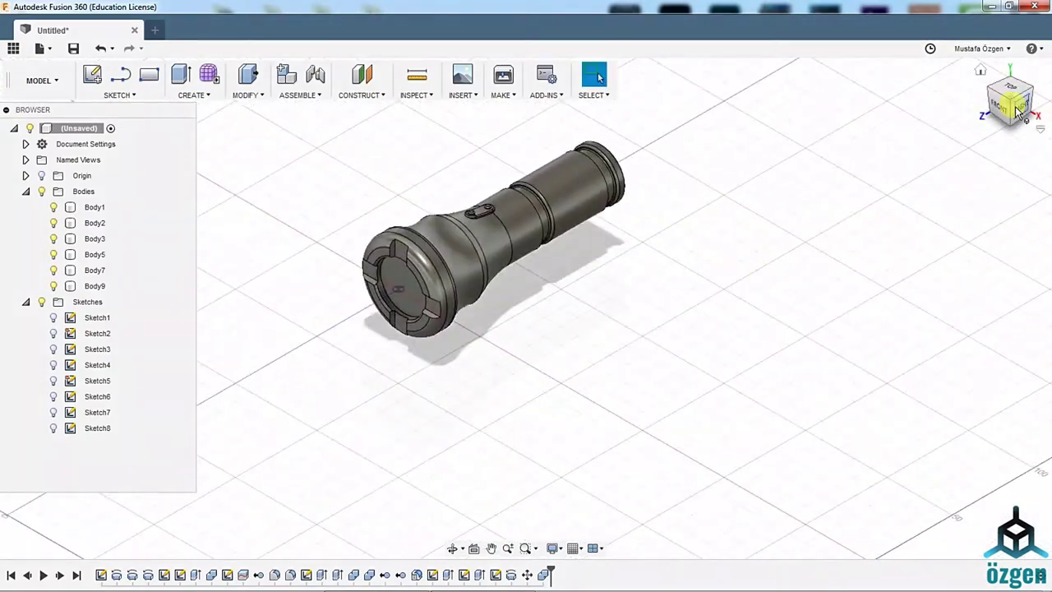
Move all flashlight bodies 25 mm up in Y and tilt them 40°.
left_click(94, 207)
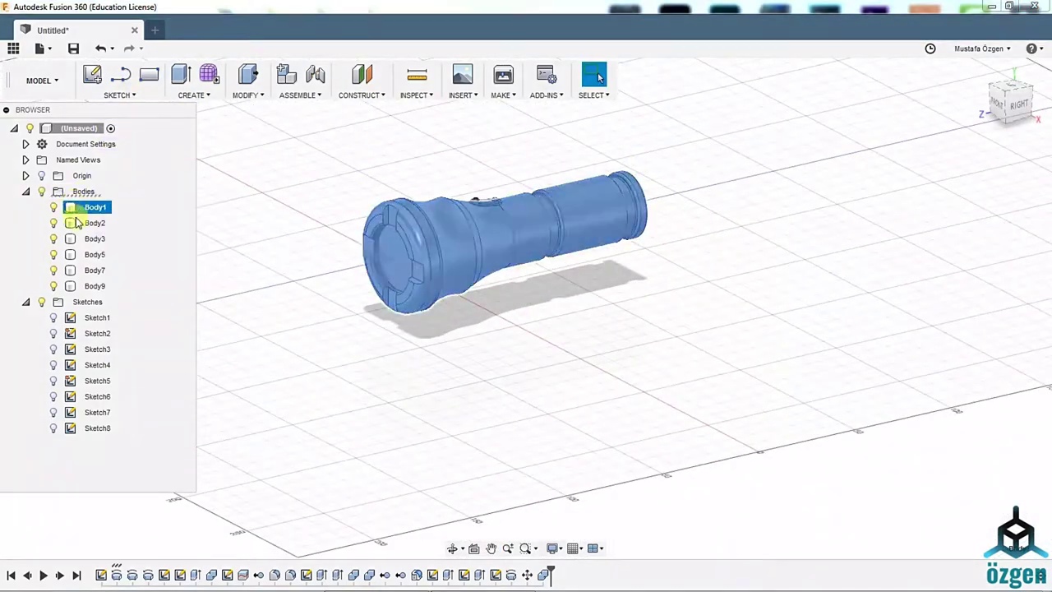
left_click(95, 286, "shift")
right_click(95, 286)
left_click(243, 294)
left_click(1019, 111)
scroll(458, 329, "up", 2)
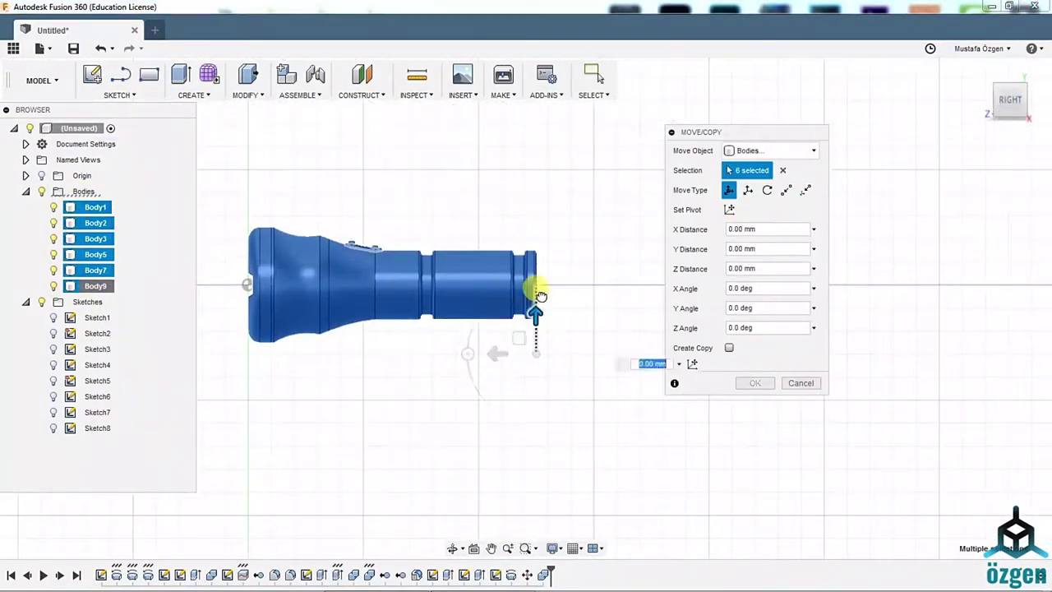
left_click_drag(535, 294, 540, 242)
scroll(642, 231, "up", 3)
left_click_drag(642, 231, 643, 248)
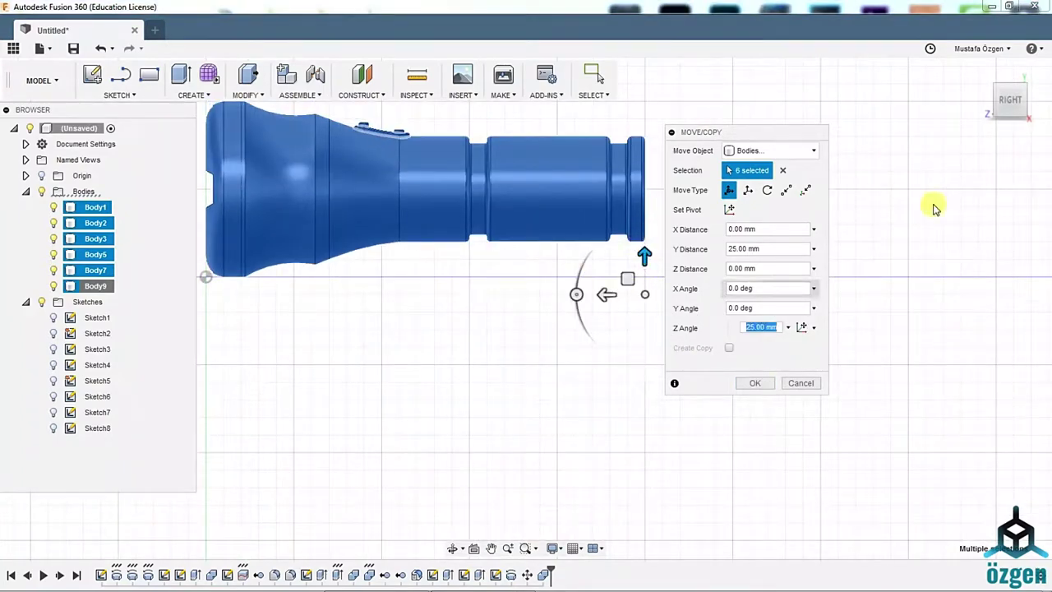
left_click(989, 80)
mouse_move(540, 294)
left_mouse_down()
mouse_move(640, 261)
mouse_move(630, 249)
left_mouse_up()
left_click(755, 383)
scroll(775, 344, "down", 3)
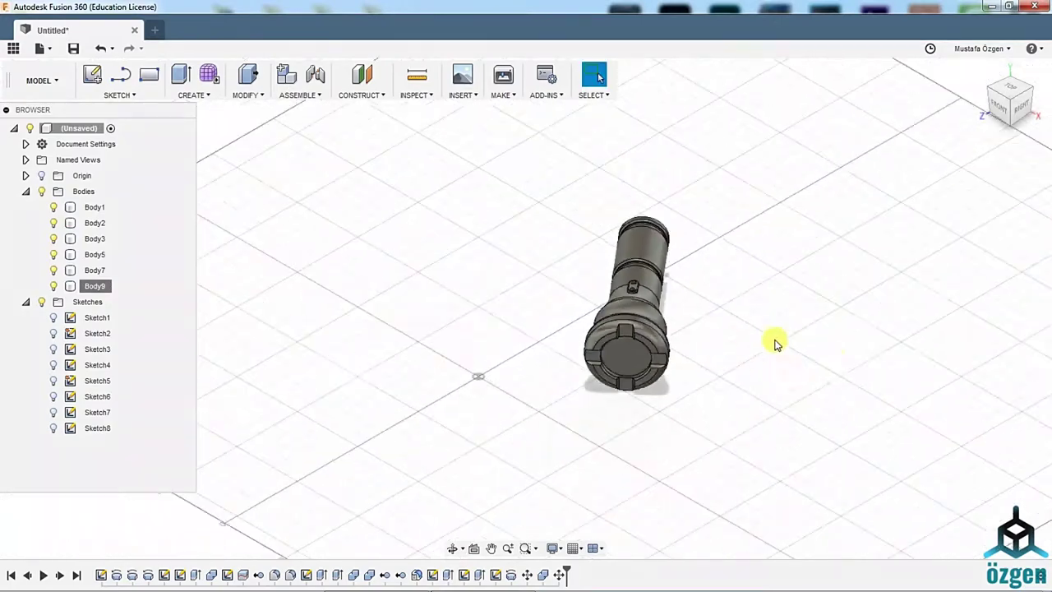
key("F6")
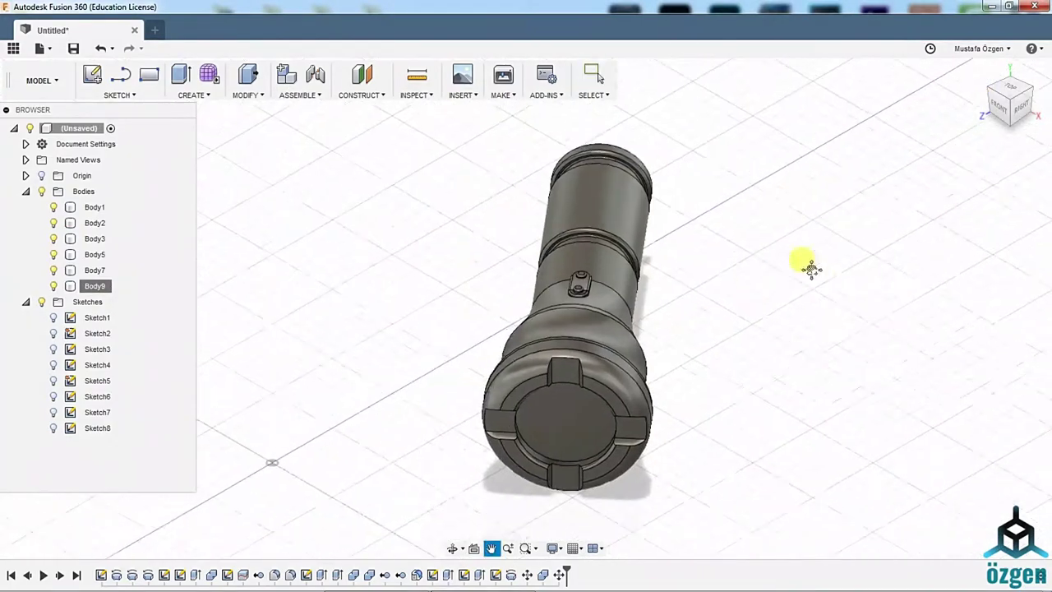
On the ground plane, draw a 20 mm-thick L wall outline with 400 and 450 mm legs.
left_click(197, 102)
left_click(121, 76)
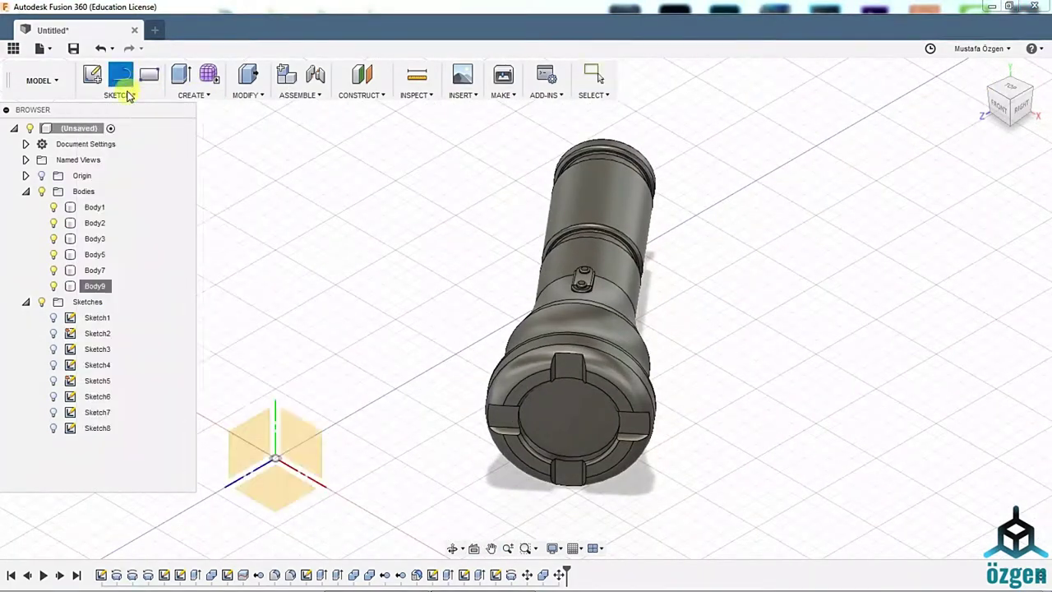
left_click(271, 460)
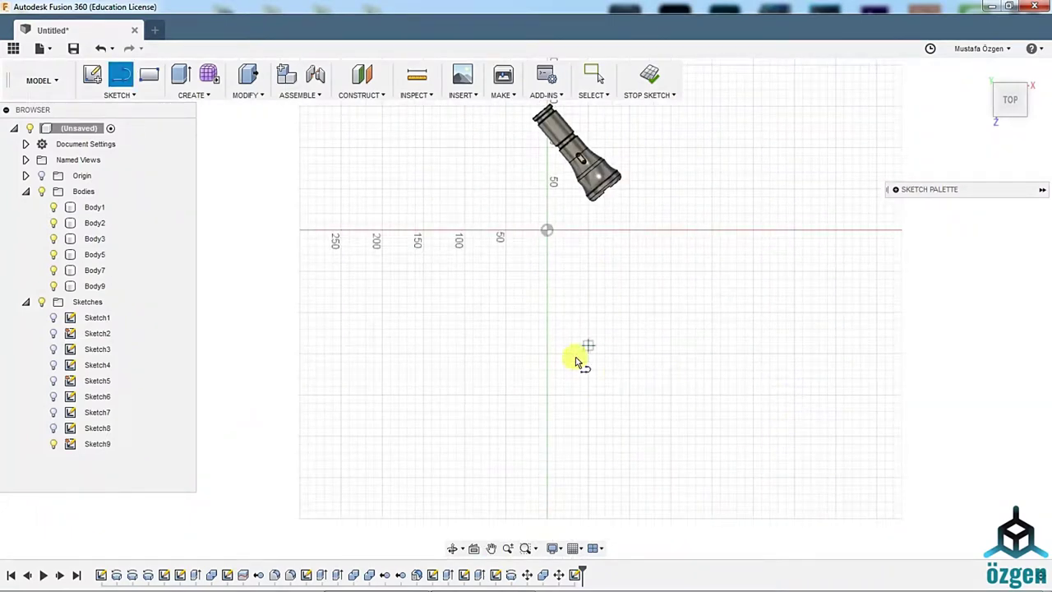
left_click(509, 399)
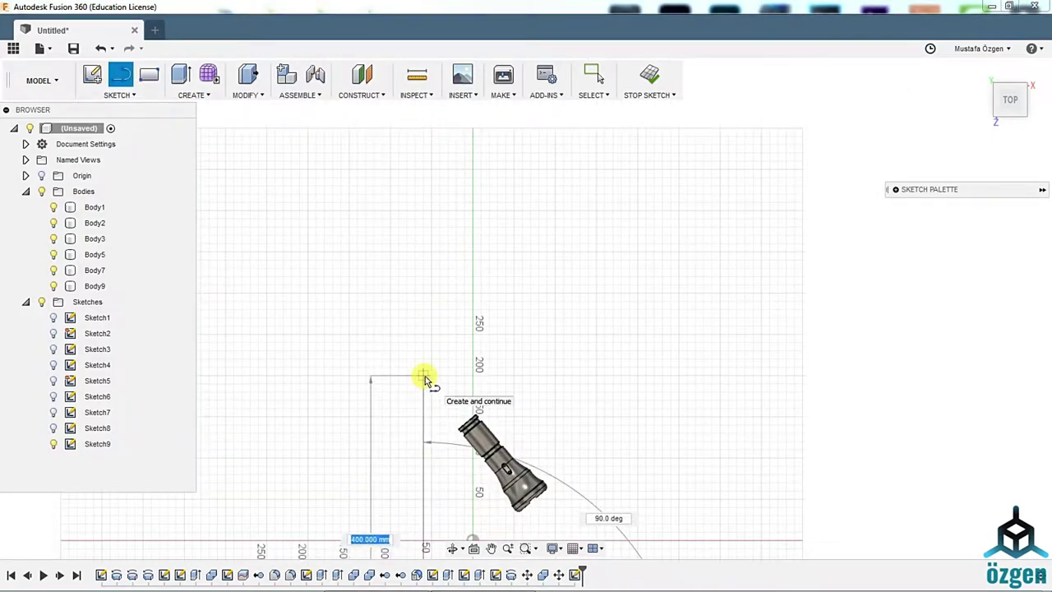
key("Return")
mouse_move(735, 376)
middle_mouse_down()
mouse_move(673, 287)
mouse_move(640, 359)
middle_mouse_up()
key("Return")
scroll(601, 308, "up", 2)
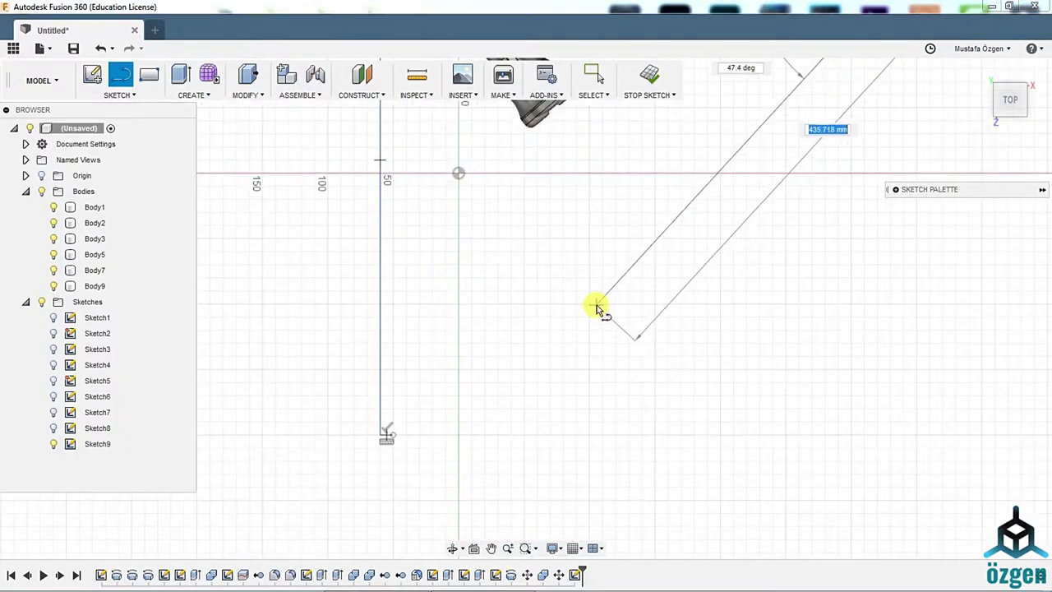
middle_click_drag(699, 212, 666, 264)
key("Return")
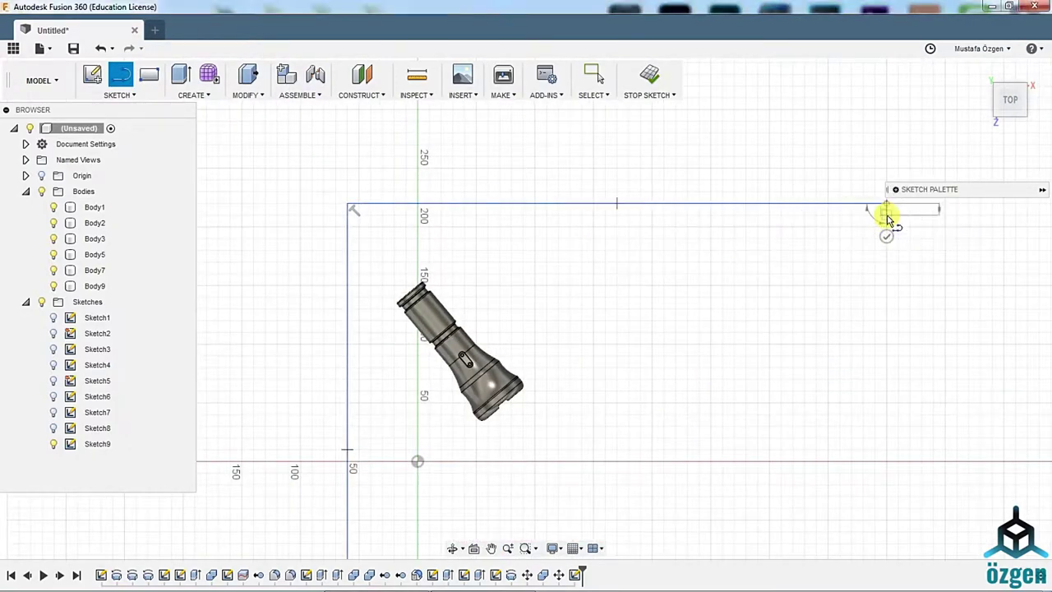
left_click(357, 211)
middle_click_drag(357, 211, 512, 277)
left_click(498, 352)
Draw a large floor rectangle around the flashlight.
middle_click_drag(773, 283, 271, 129)
key("r")
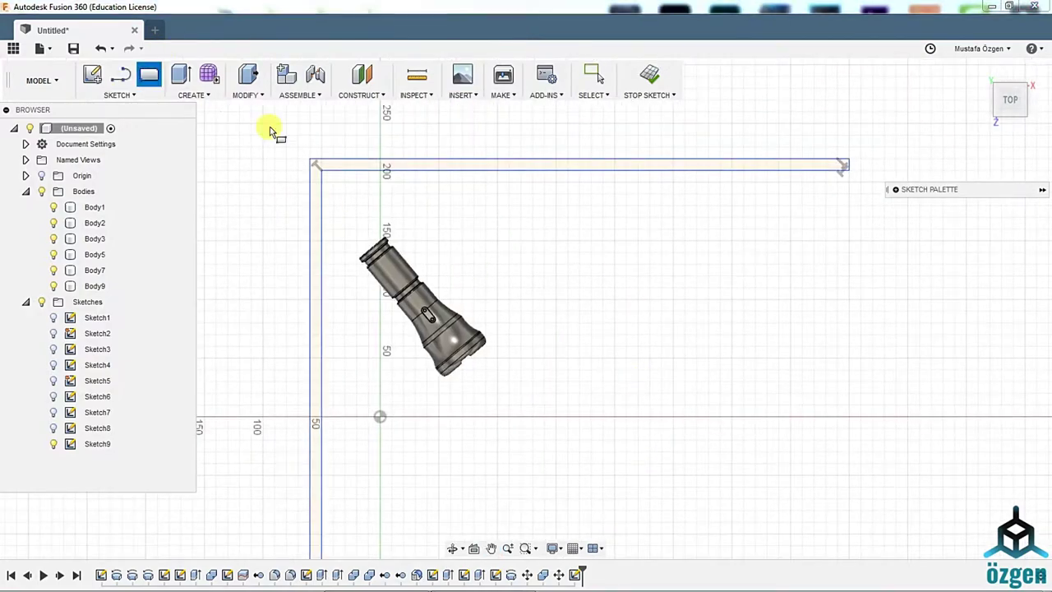
scroll(782, 173, "down", 3)
left_click(411, 463)
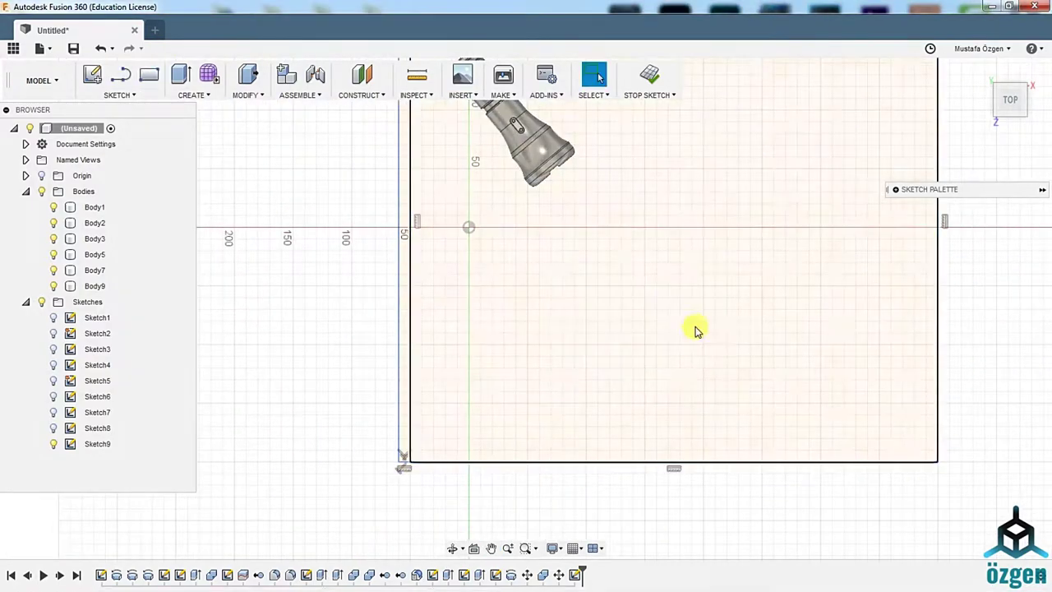
left_click(649, 74)
Extrude the thin L-shaped wall profile 400 mm up as a new body.
key("q")
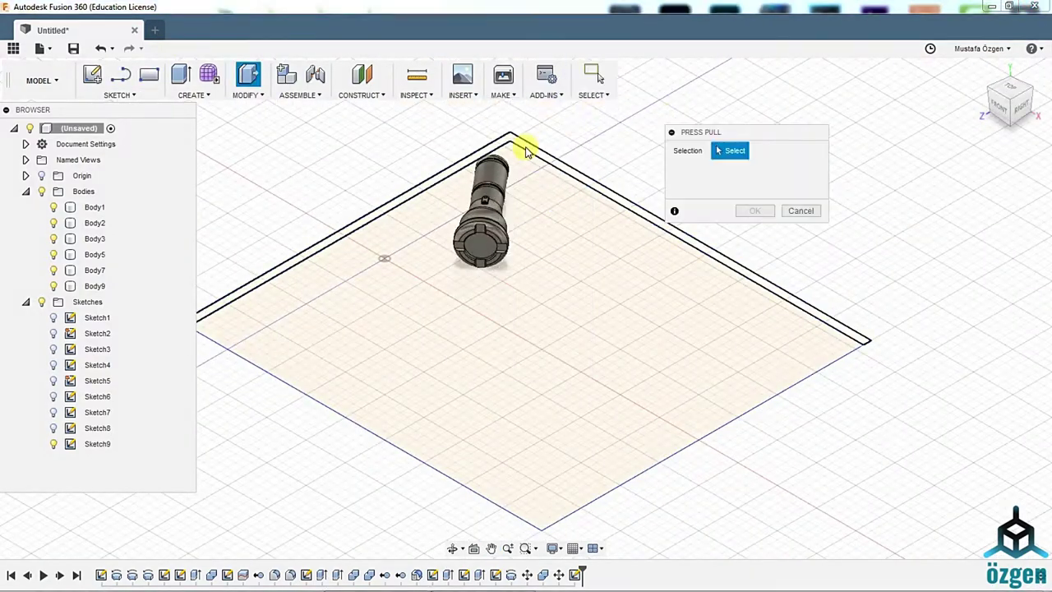
left_click(521, 145)
scroll(633, 289, "down", 3)
left_click_drag(633, 288, 643, 116)
left_click(754, 313)
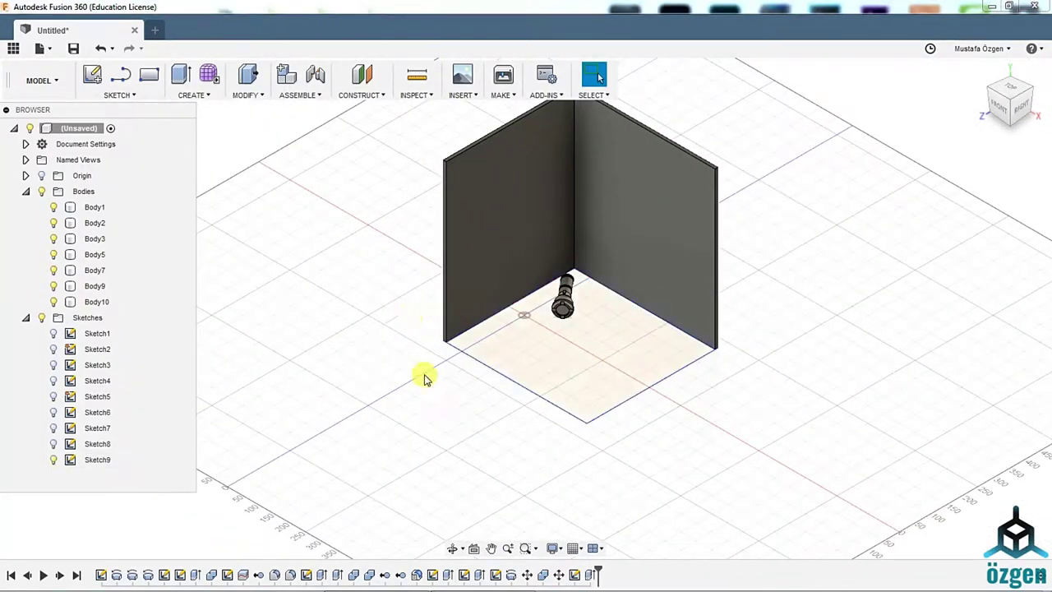
Extrude the floor rectangle 50 mm downward as a slab under the flashlight.
left_click(594, 362)
key("e")
left_click_drag(580, 346, 580, 375)
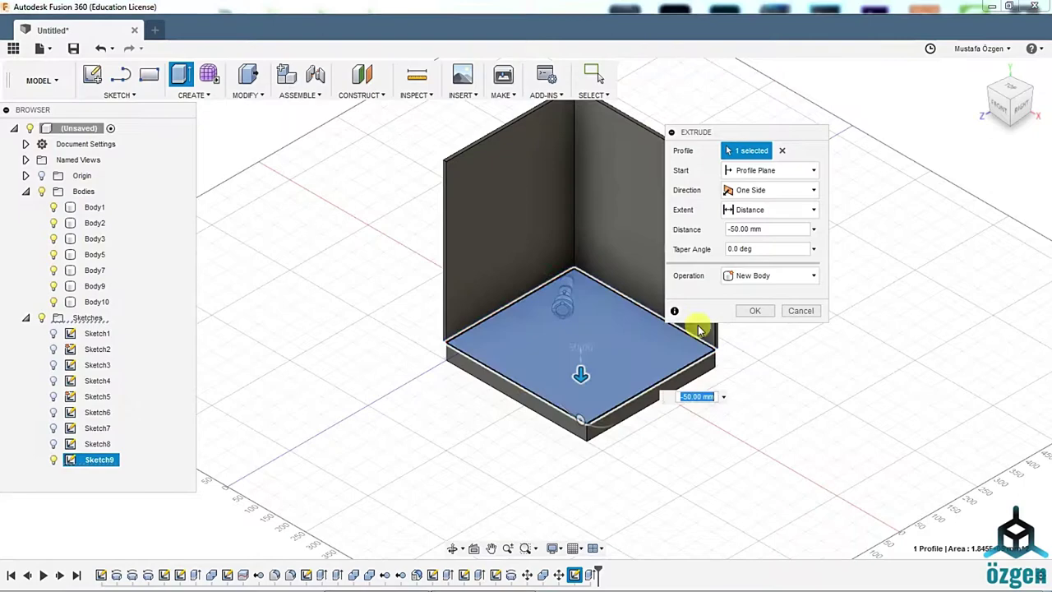
left_click(754, 312)
scroll(617, 294, "up", 3)
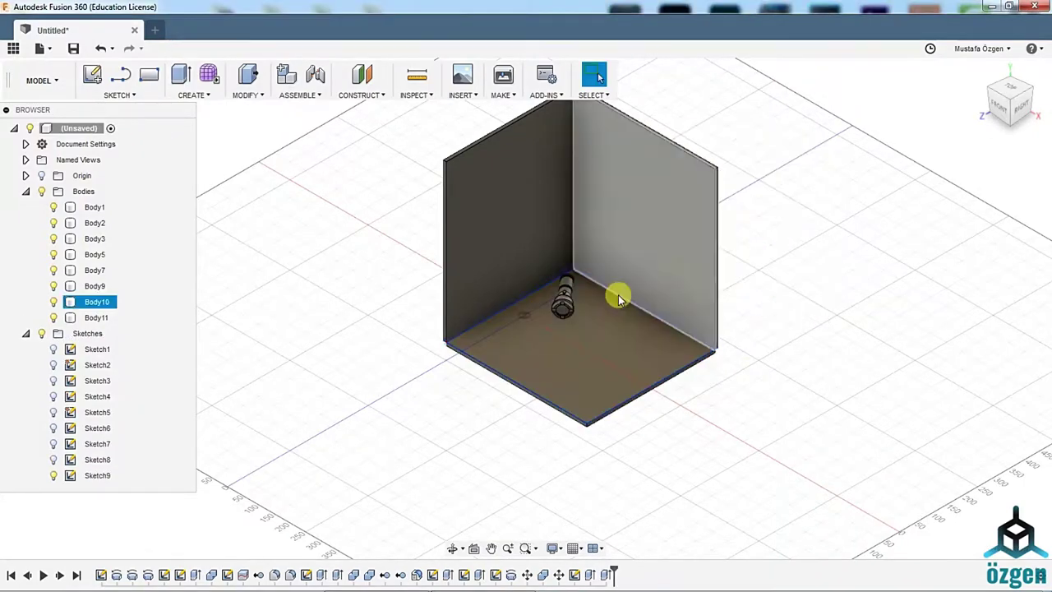
middle_click_drag(543, 312, 516, 282, "shift")
left_click(559, 376)
scroll(564, 301, "up", 5)
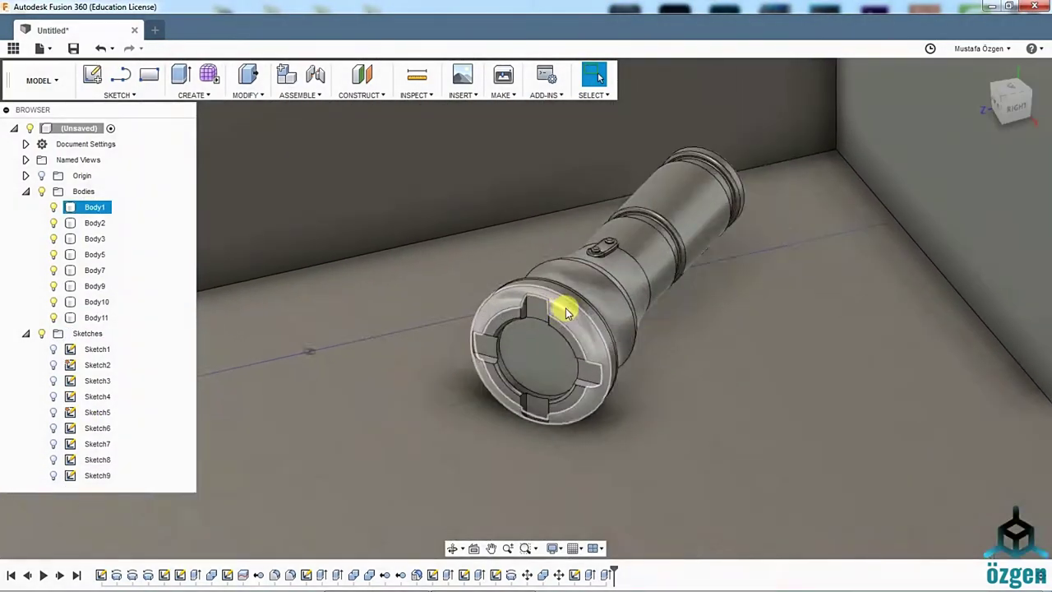
left_click(10, 112)
middle_click_drag(526, 370, 567, 400, "shift")
scroll(567, 411, "down", 8)
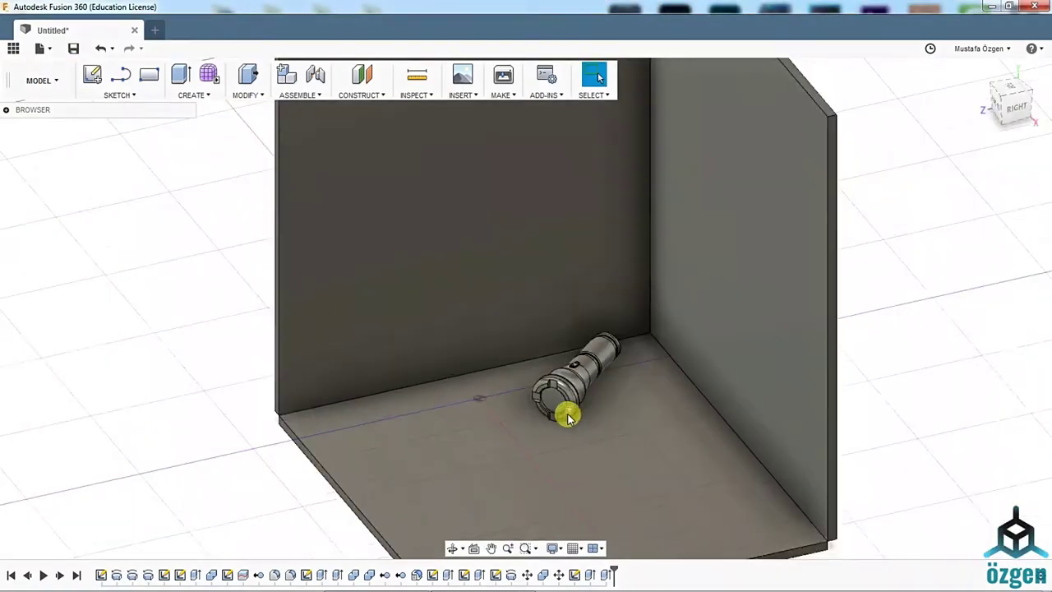
left_click(41, 80)
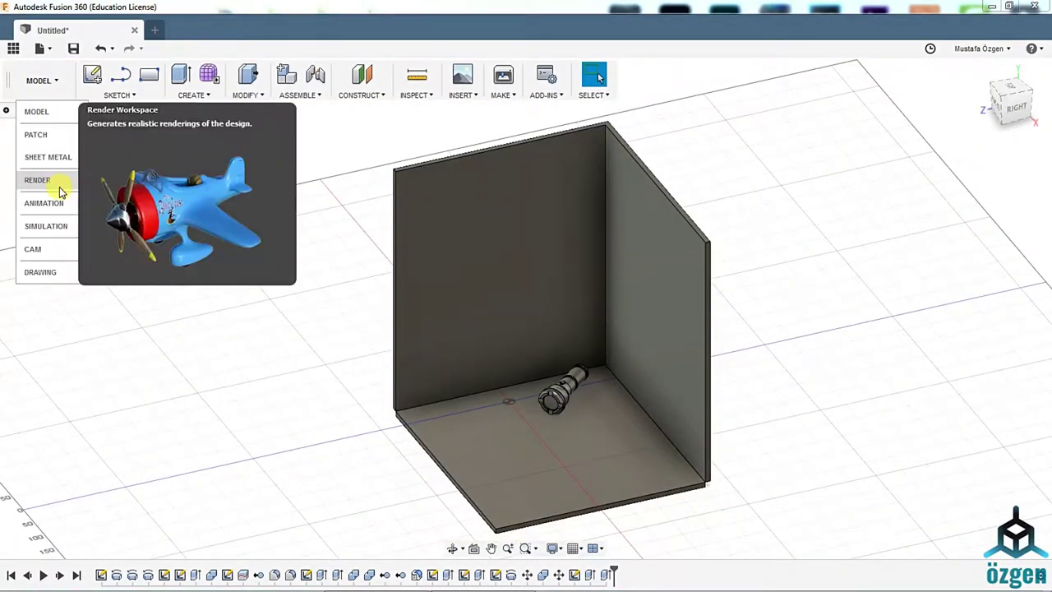
Enter the Render workspace, collapse the Rendering Gallery, and frame the flashlight from the front.
left_click(63, 186)
middle_click_drag(958, 132, 625, 347, "shift")
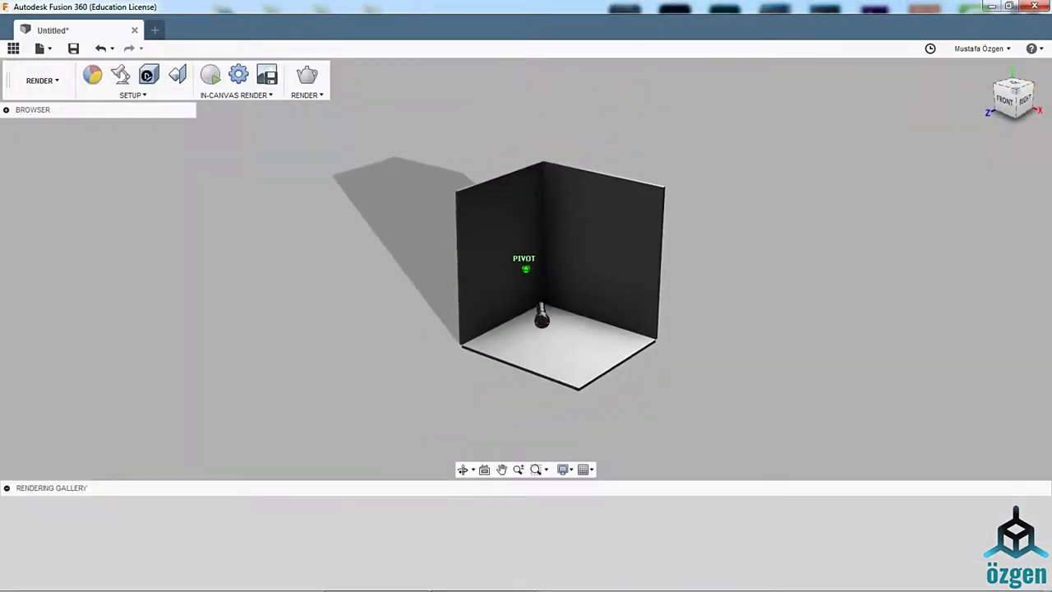
scroll(625, 348, "up", 4)
left_click(7, 488)
middle_click_drag(920, 199, 526, 310, "shift")
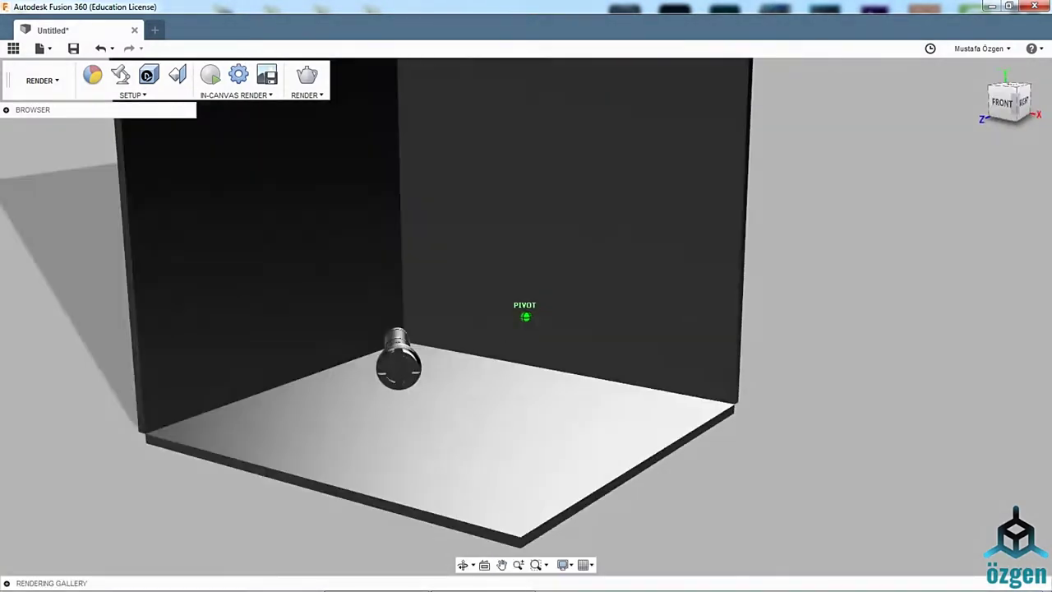
scroll(430, 350, "up", 3)
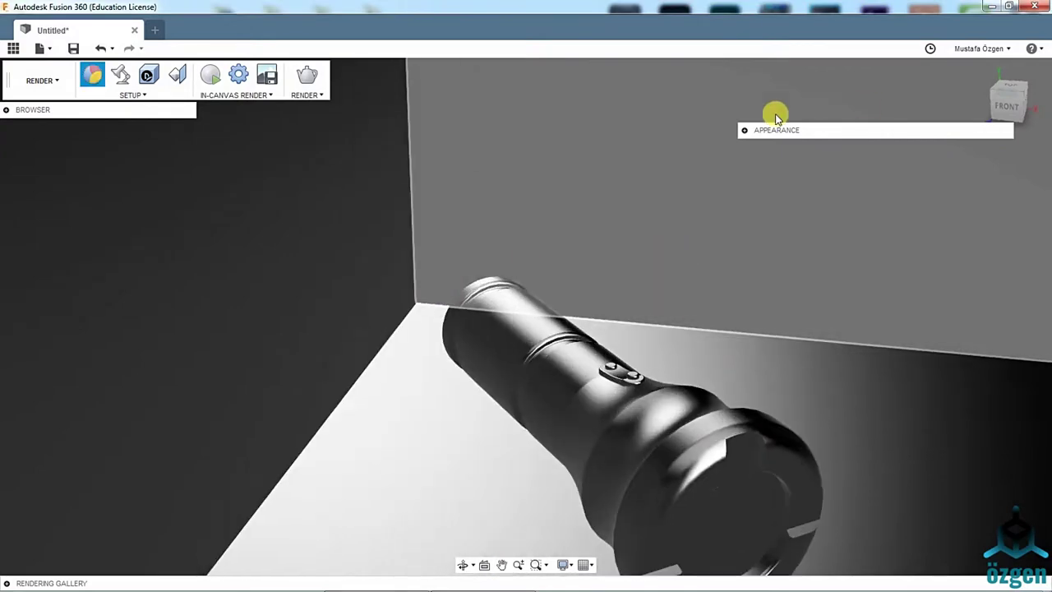
Apply the Glass (Grey) appearance to the flashlight lens.
left_click(775, 130)
left_click(773, 475)
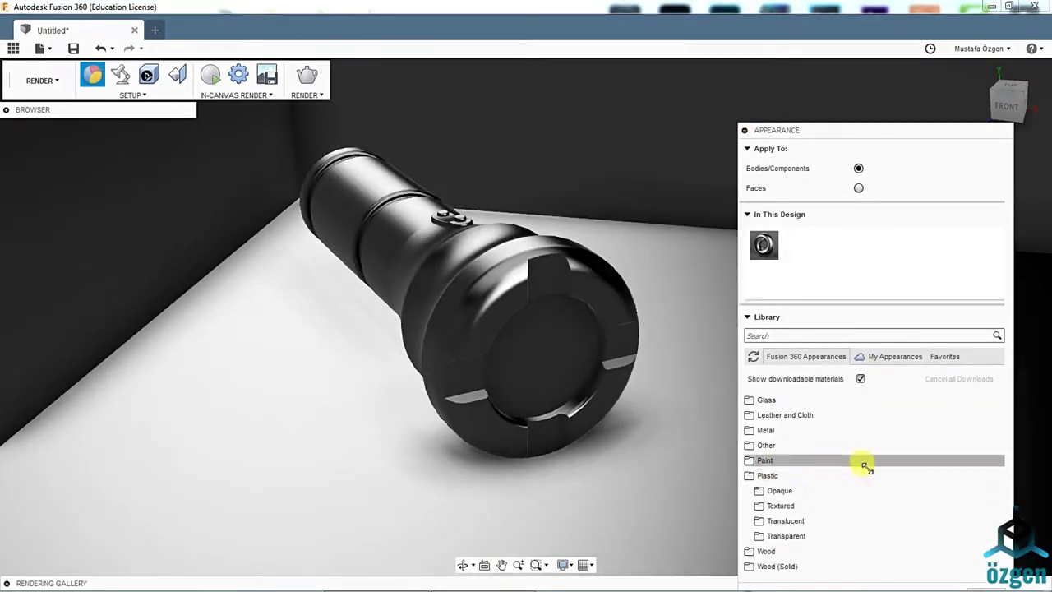
left_click(831, 398)
left_click(827, 411)
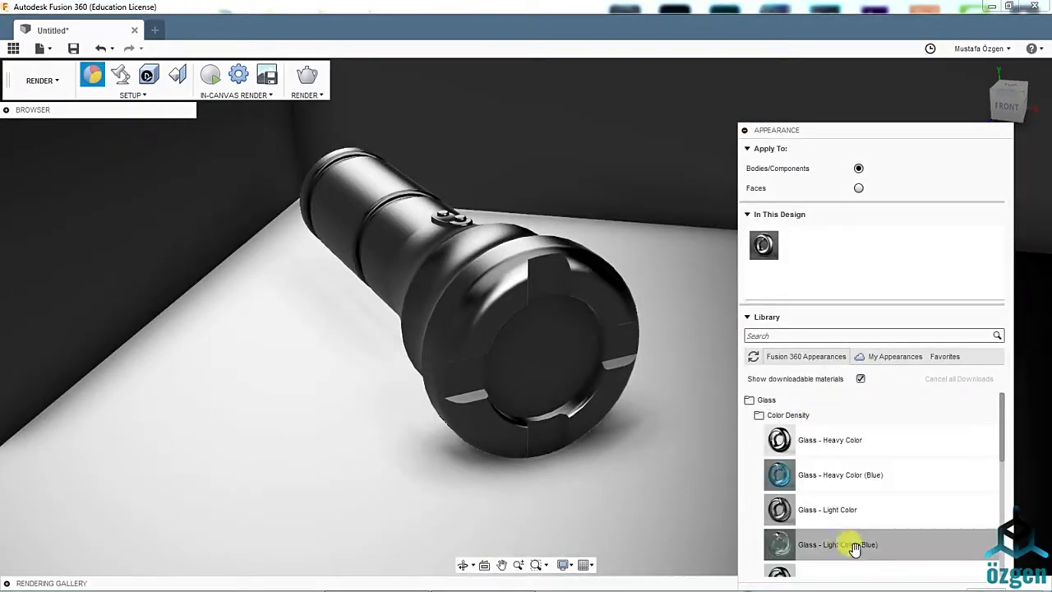
scroll(855, 477, "down", 3)
left_click(855, 475)
left_click_drag(857, 476, 529, 349)
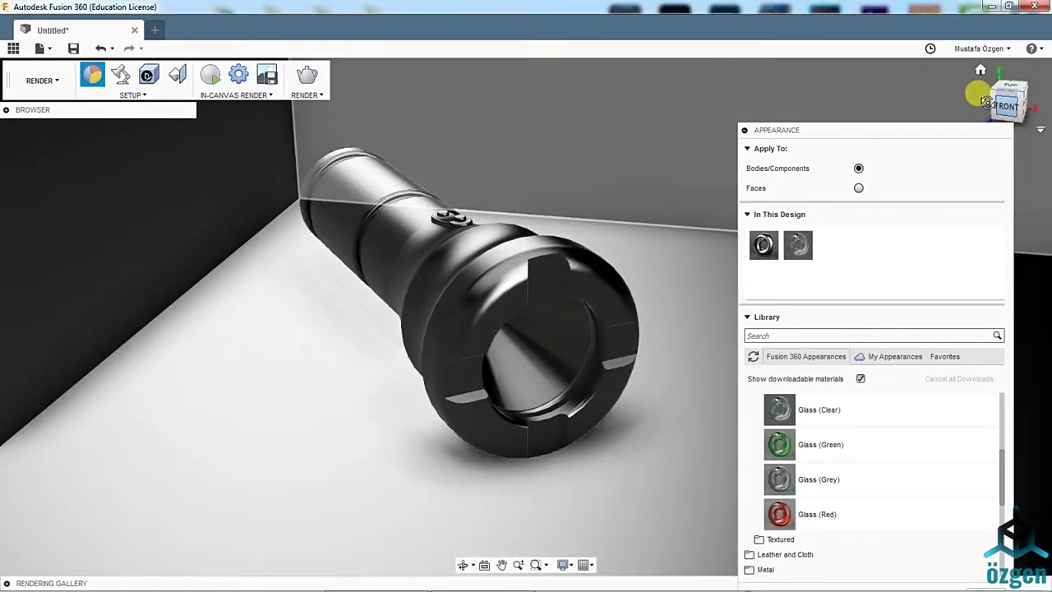
Hide the glass lens body, Body3, in the Browser.
left_click(991, 103)
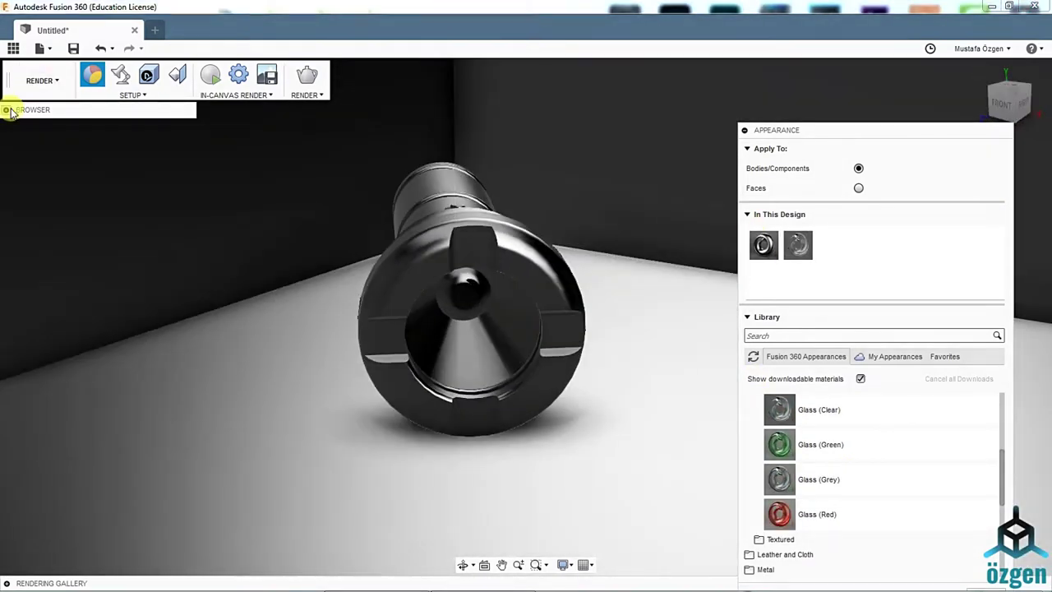
left_click(9, 109)
left_click(60, 240)
left_click(54, 239)
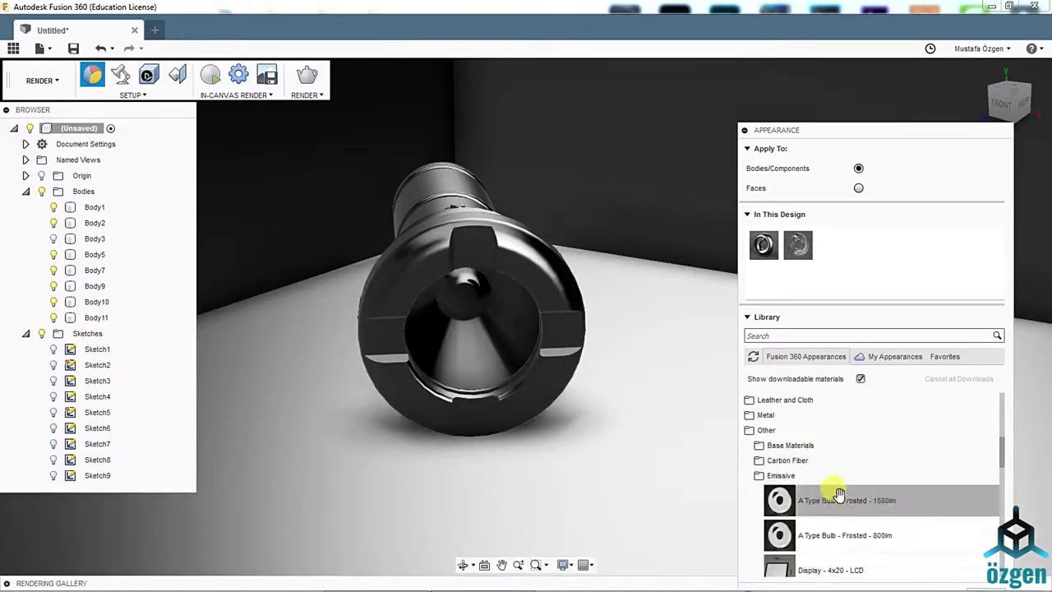
Give the inner bulb sphere the Emissive A Type Bulb appearance.
scroll(893, 526, "up", 5)
scroll(893, 526, "down", 5)
left_click_drag(885, 530, 490, 303)
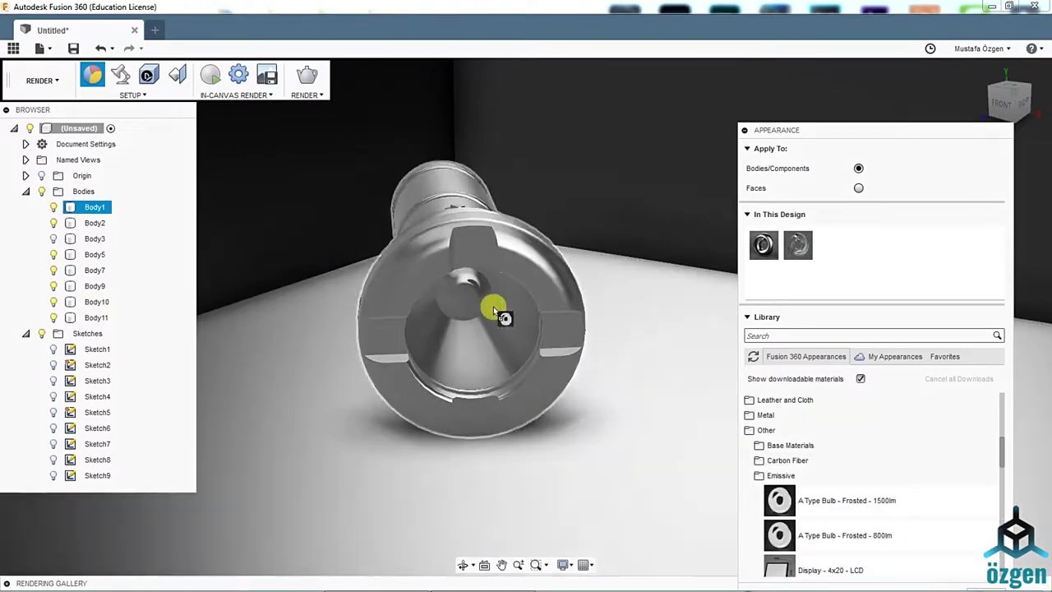
left_click(772, 477)
Try two Aluminum appearances from the Metal library on the flashlight body.
left_click(794, 413)
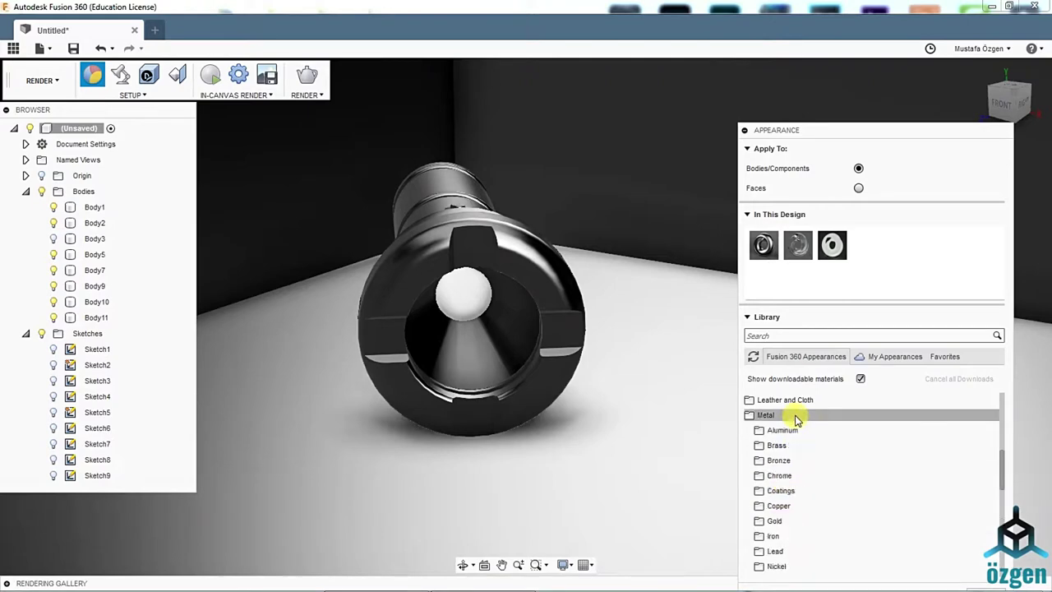
left_click(794, 433)
scroll(893, 505, "down", 3)
scroll(941, 480, "up", 1)
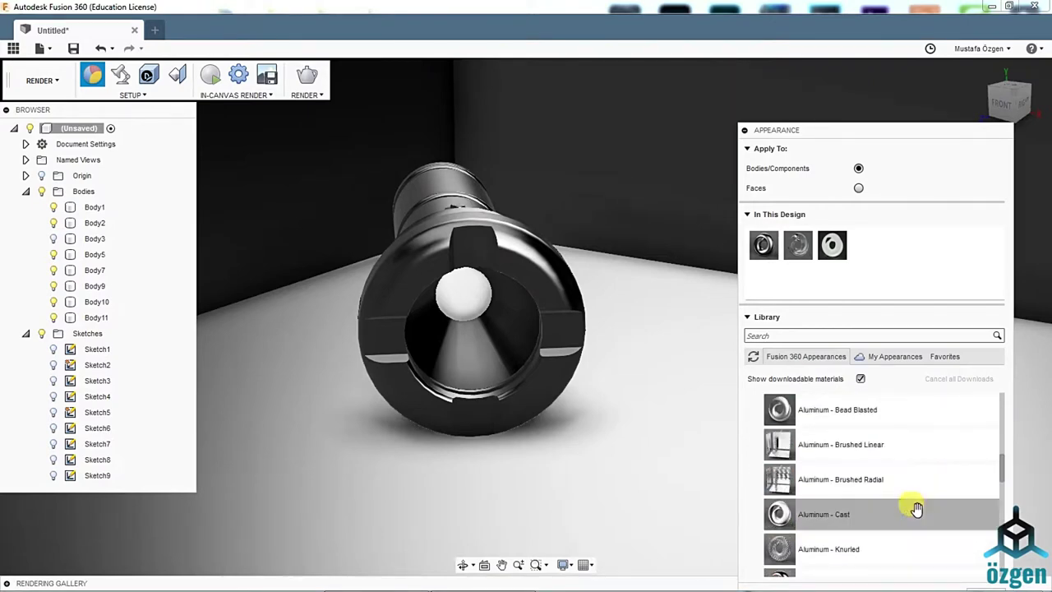
left_click_drag(912, 505, 448, 335)
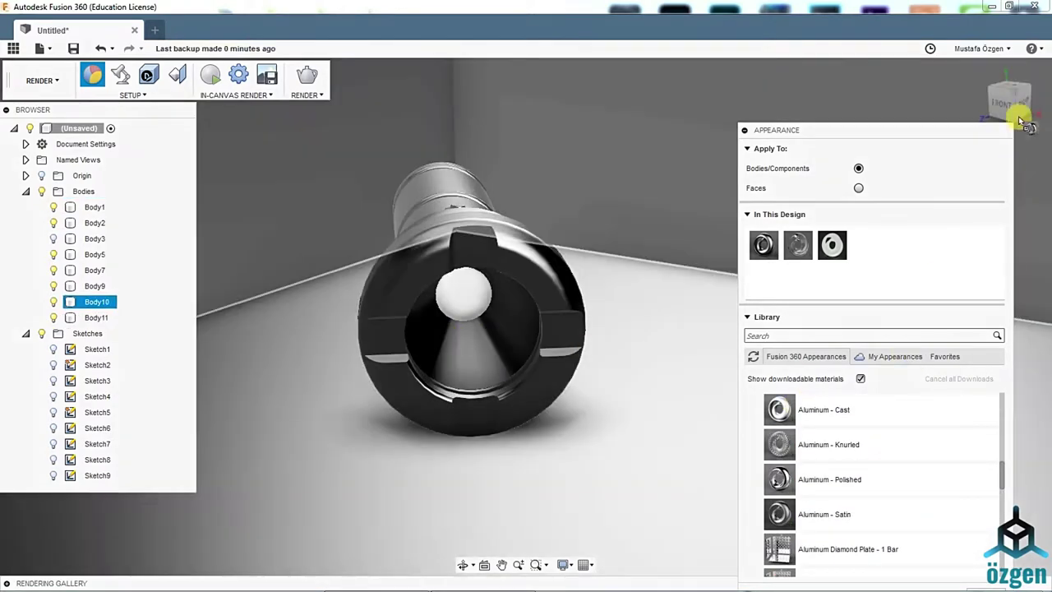
left_click_drag(829, 444, 505, 329)
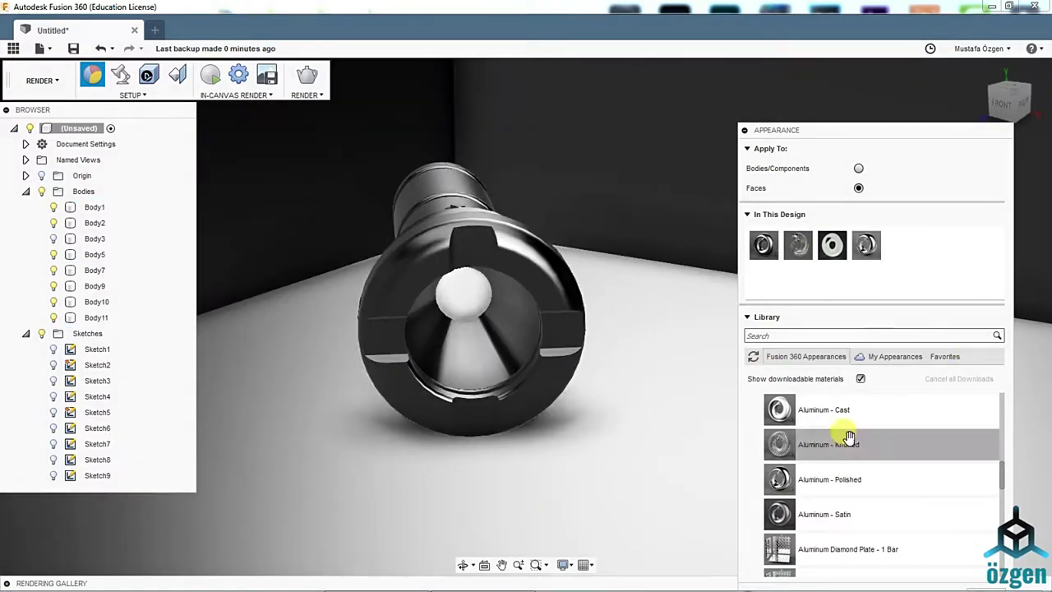
scroll(1004, 435, "up", 3)
scroll(1005, 436, "up", 2)
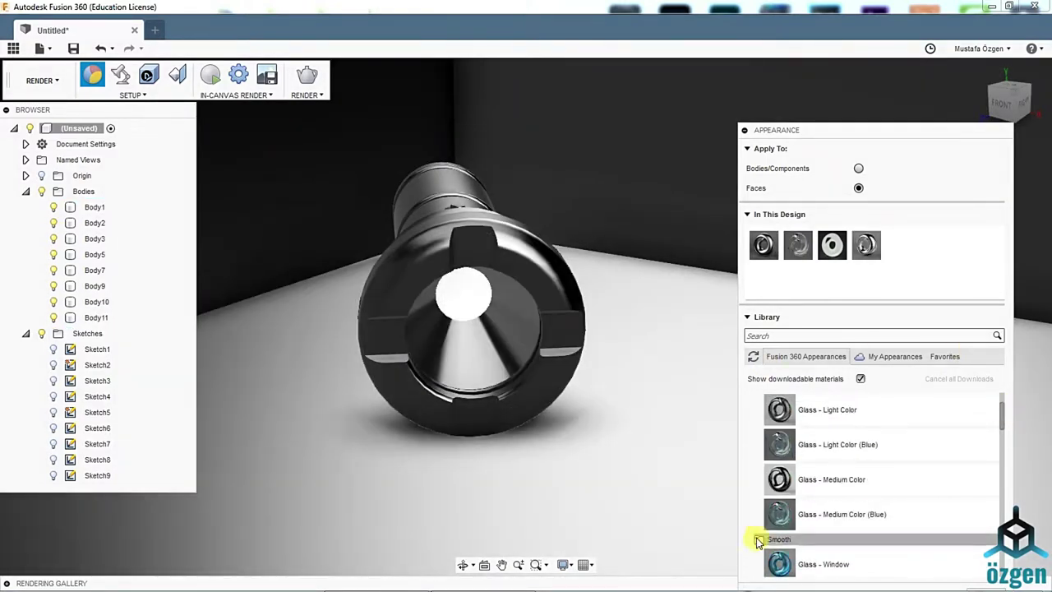
Apply a Plastic Textured finish to the whole flashlight body, removing face-level appearances.
left_click(758, 542)
scroll(801, 493, "down", 3)
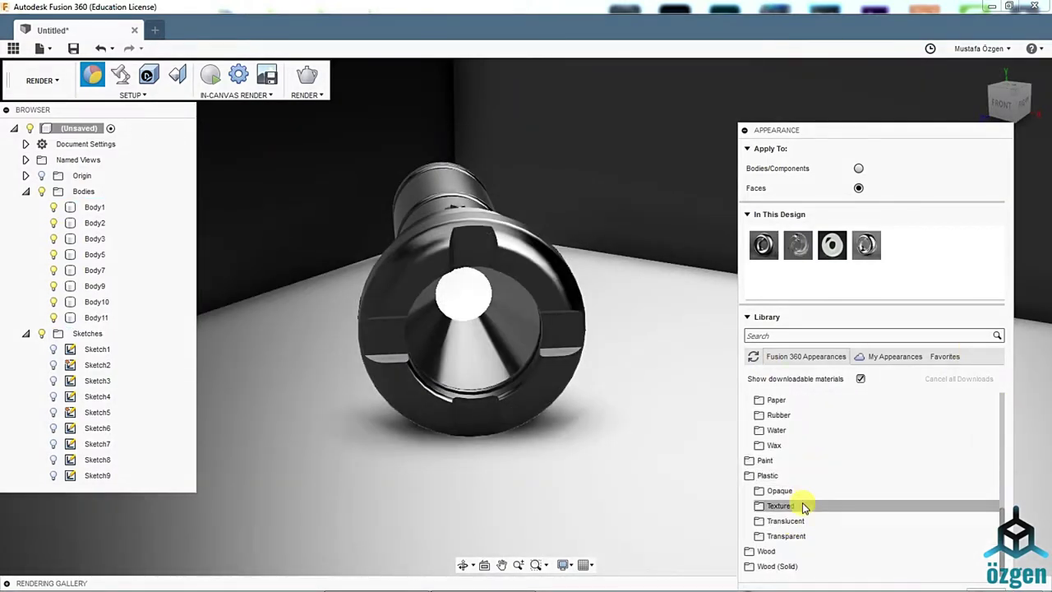
left_click(804, 507)
mouse_move(779, 531)
left_mouse_down()
mouse_move(556, 266)
mouse_move(794, 193)
left_mouse_up()
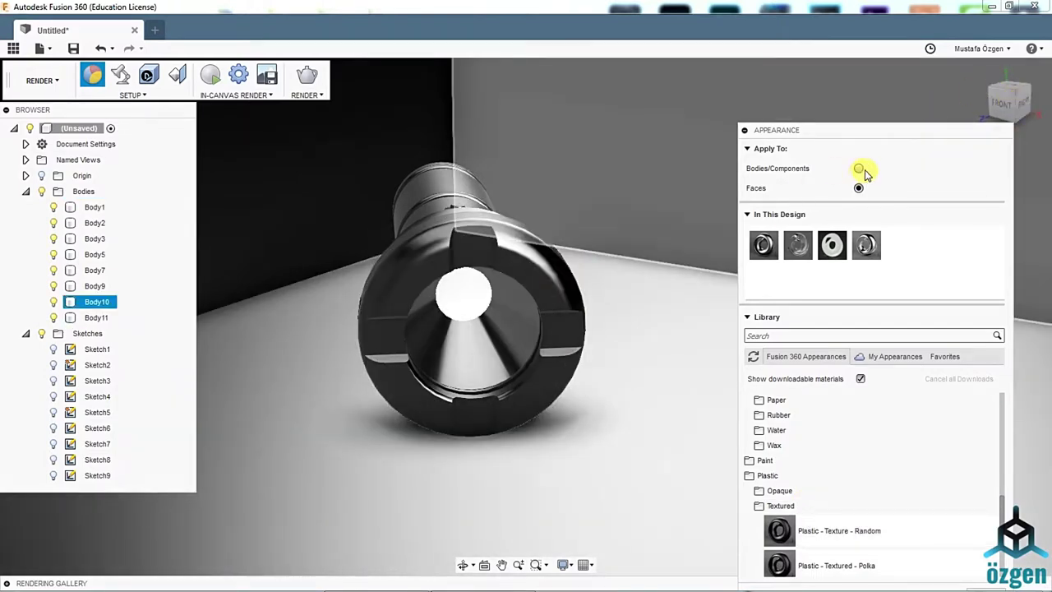
left_click_drag(874, 516, 557, 282)
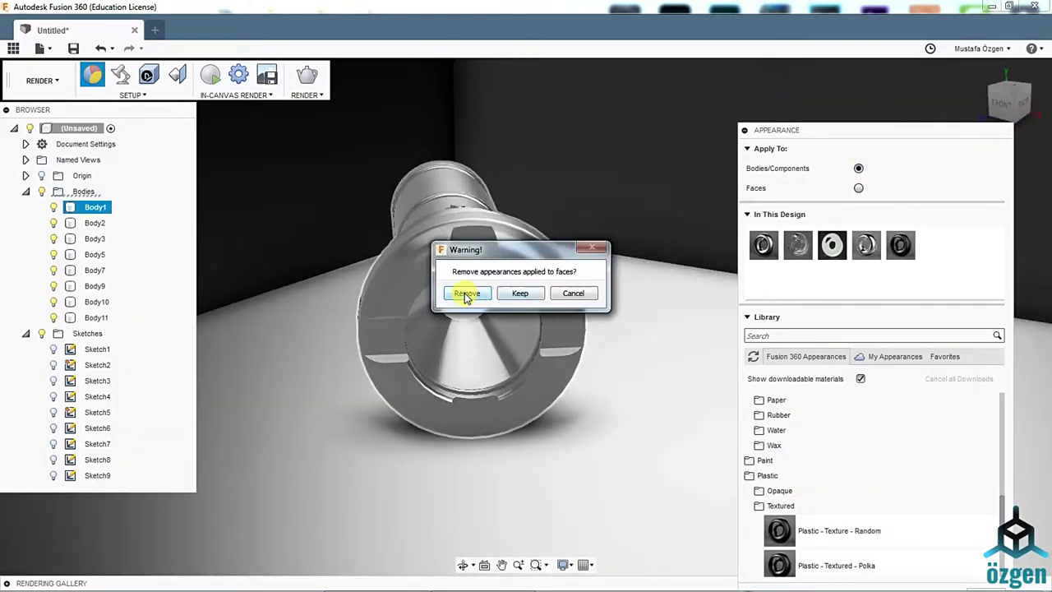
left_click(470, 292)
middle_click_drag(542, 299, 458, 298, "shift")
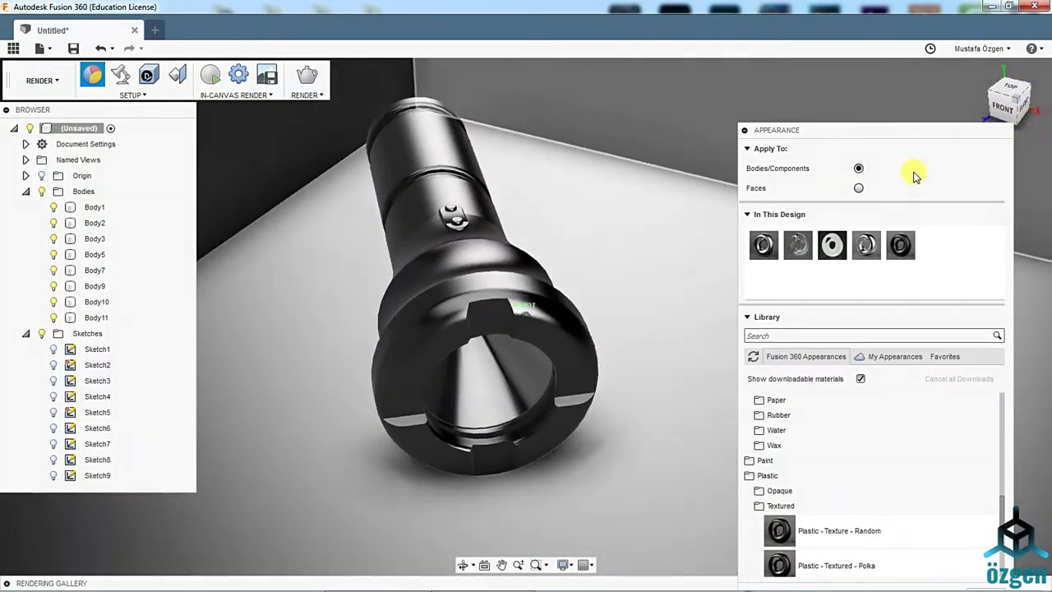
With Apply To set to Faces, give the end ring face a bumpy textured plastic.
left_click(858, 187)
left_click_drag(902, 244, 594, 241)
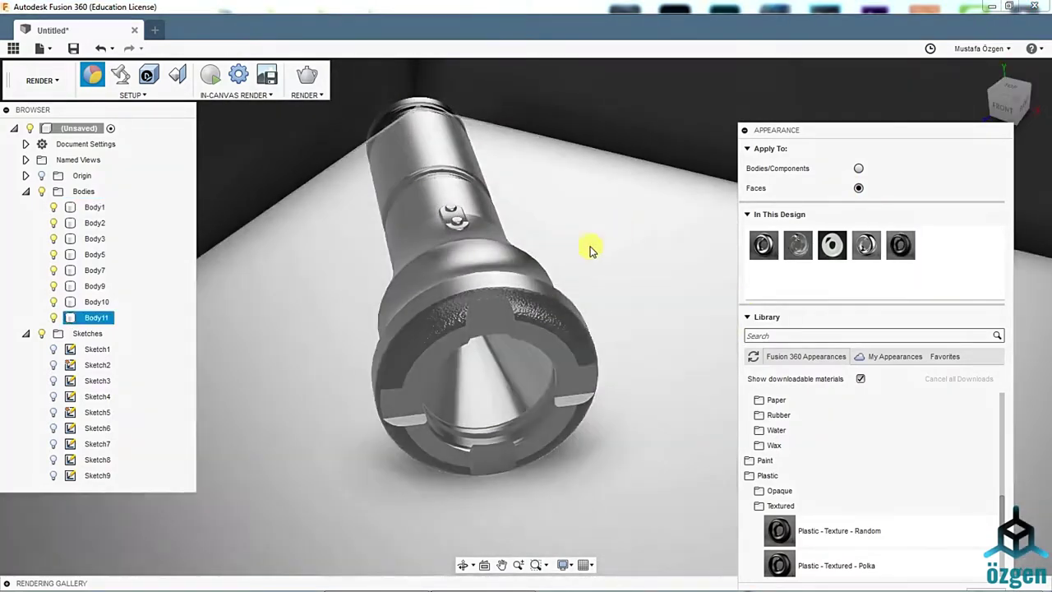
left_click_drag(806, 561, 598, 380)
scroll(871, 485, "down", 2)
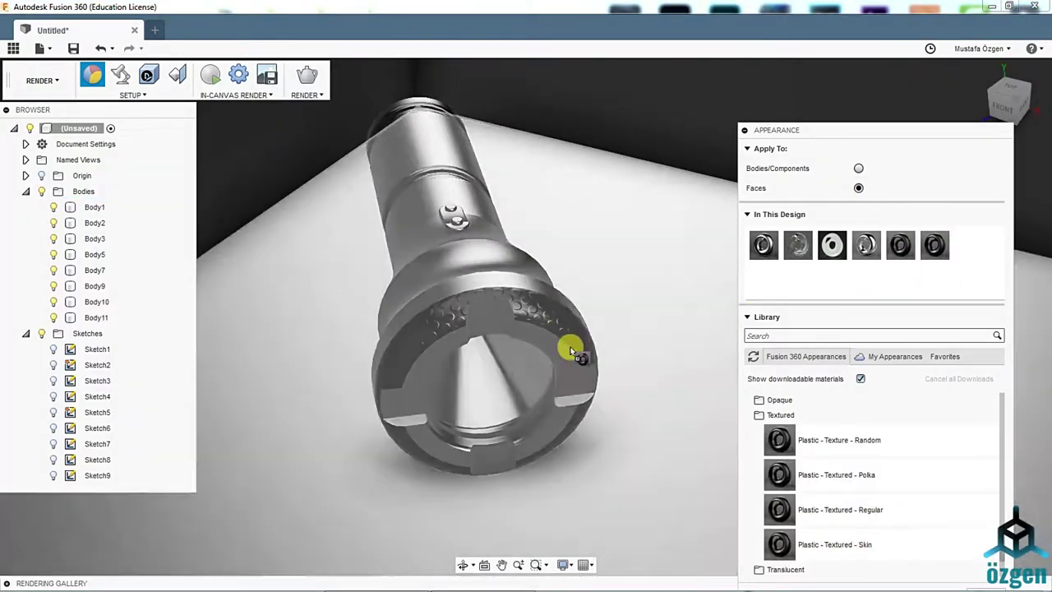
left_click_drag(935, 434, 562, 317)
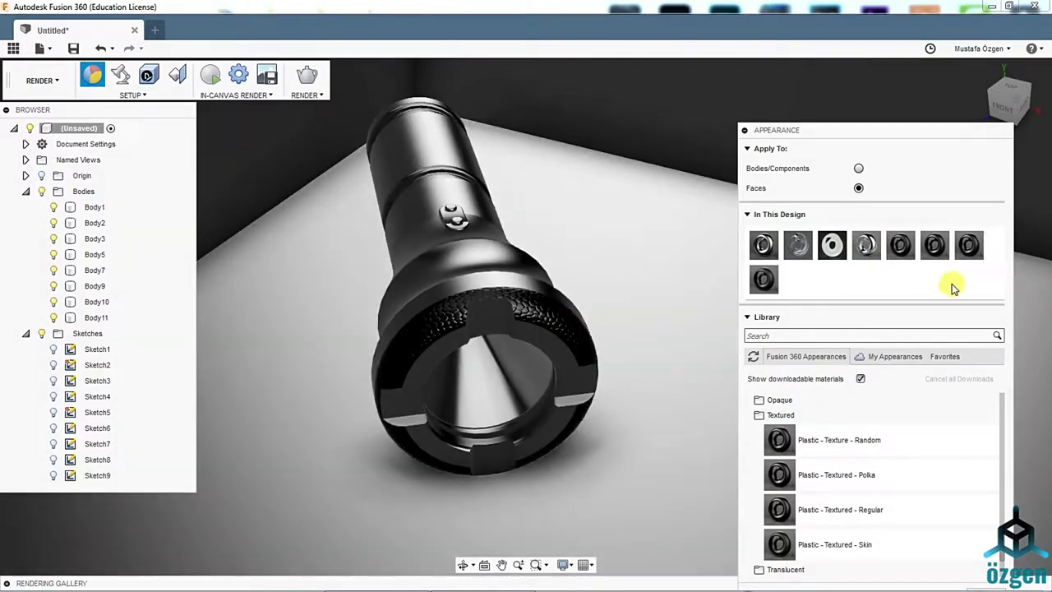
left_click_drag(832, 244, 524, 289)
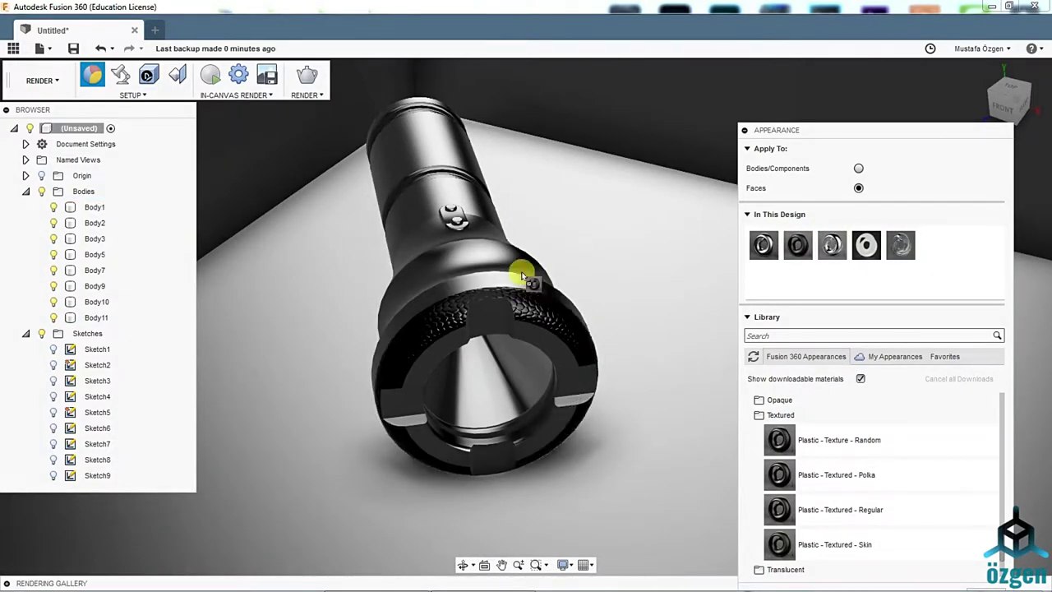
Apply the textured plastic to the barrel and the head ring face.
left_click_drag(796, 244, 440, 185)
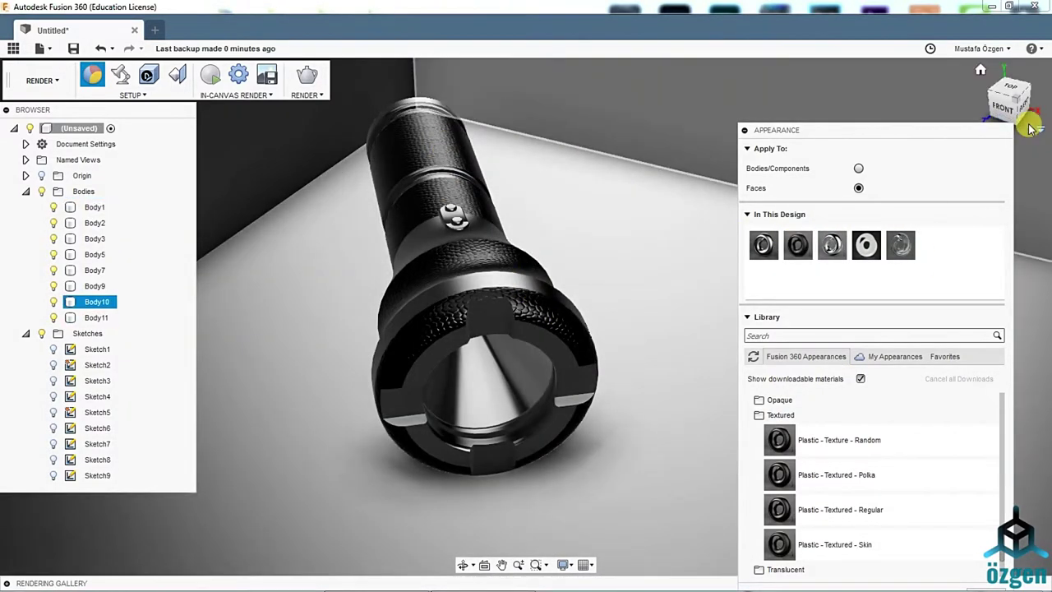
left_click(1032, 129)
mouse_move(797, 244)
left_mouse_down()
mouse_move(385, 302)
mouse_move(469, 285)
left_mouse_up()
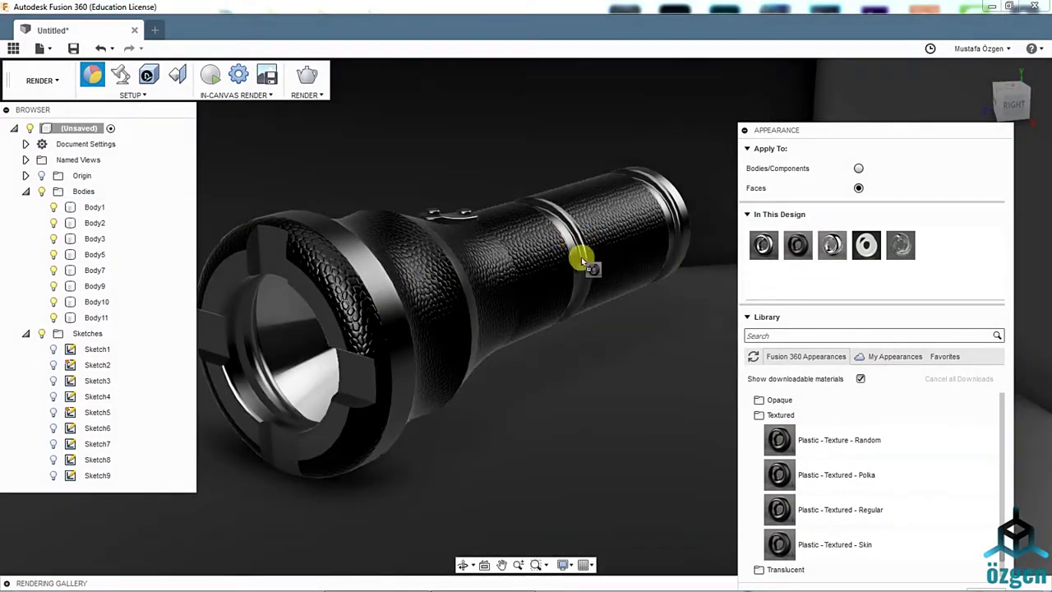
left_click(858, 168)
Drop the scaly black textured plastic on the whole body and remove the face-level appearances.
left_click_drag(797, 244, 470, 296)
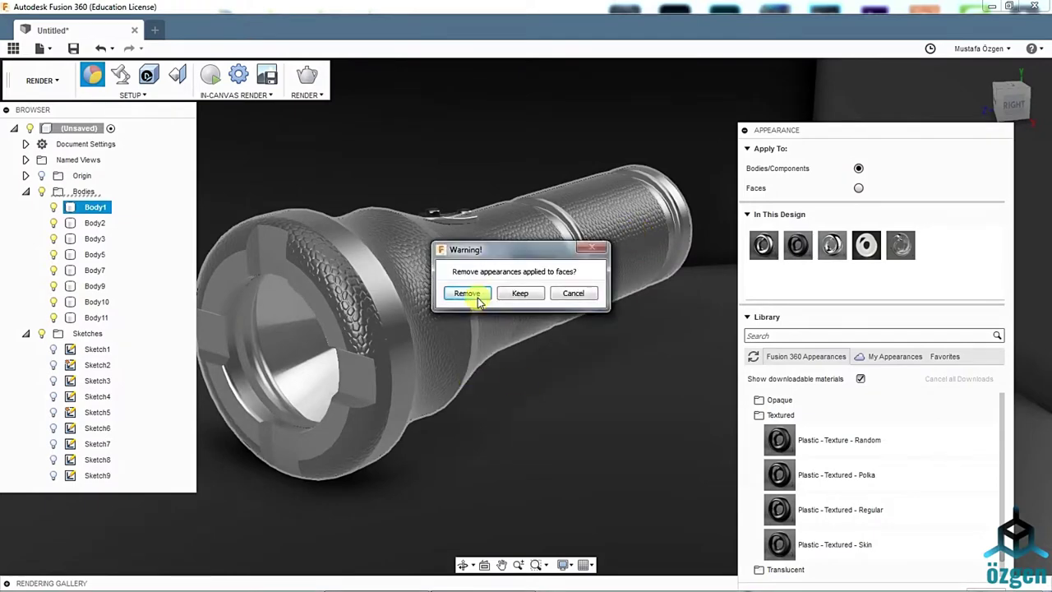
left_click(469, 426)
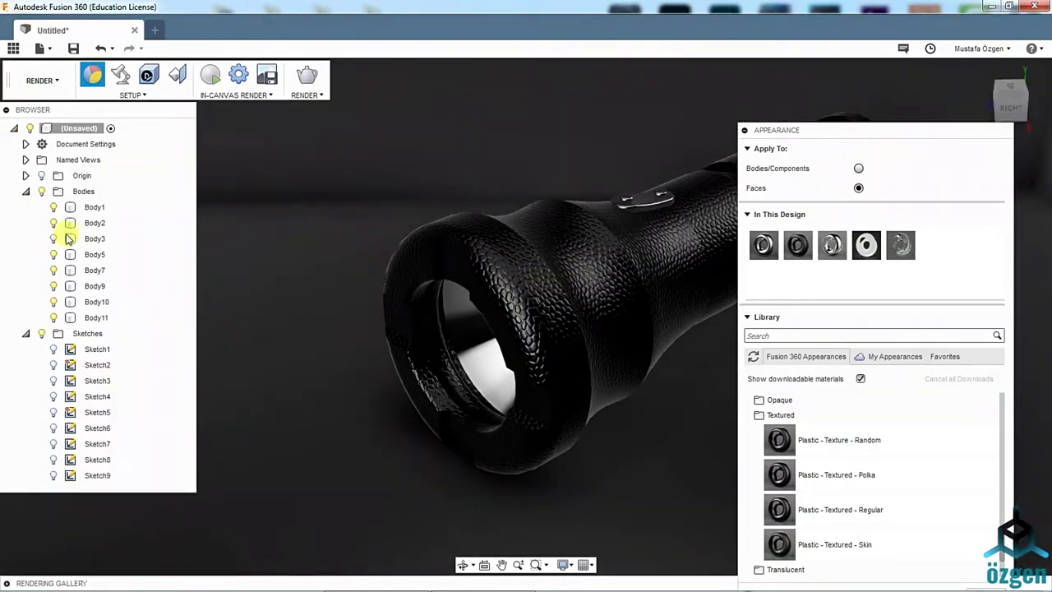
scroll(827, 504, "down", 2)
scroll(864, 477, "up", 2)
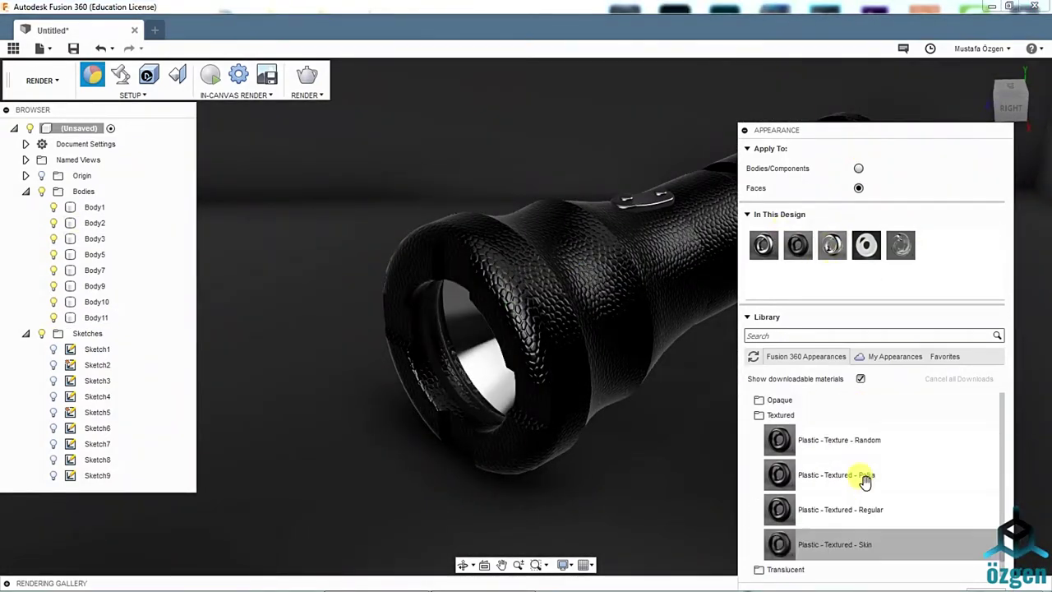
middle_click_drag(518, 305, 524, 308, "shift")
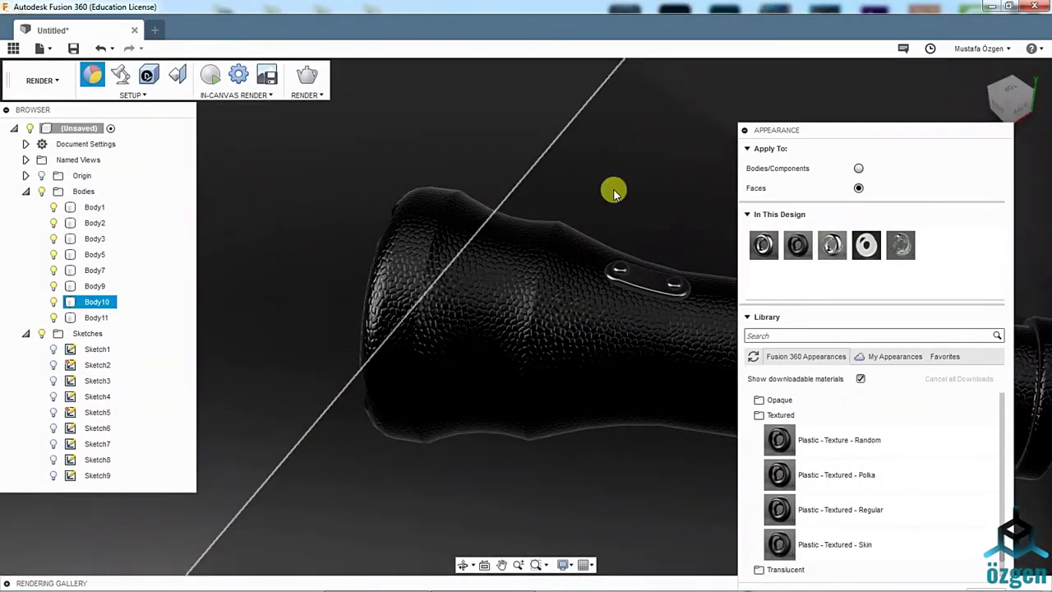
Paint the button plate with Paint - Enamel Glossy (White).
left_click(851, 415)
left_click(766, 460)
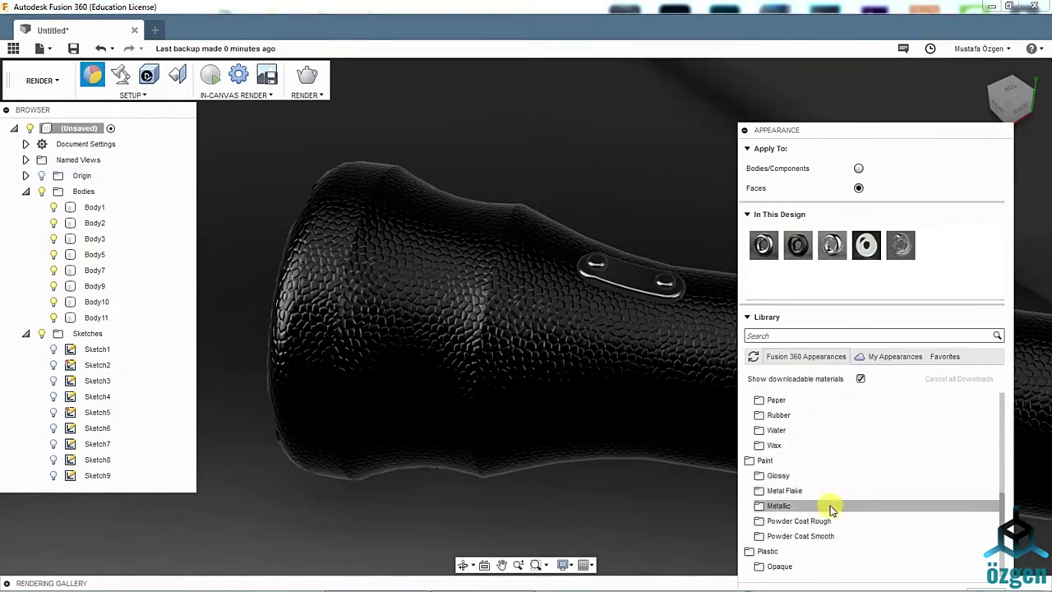
left_click(779, 475)
scroll(834, 535, "down", 3)
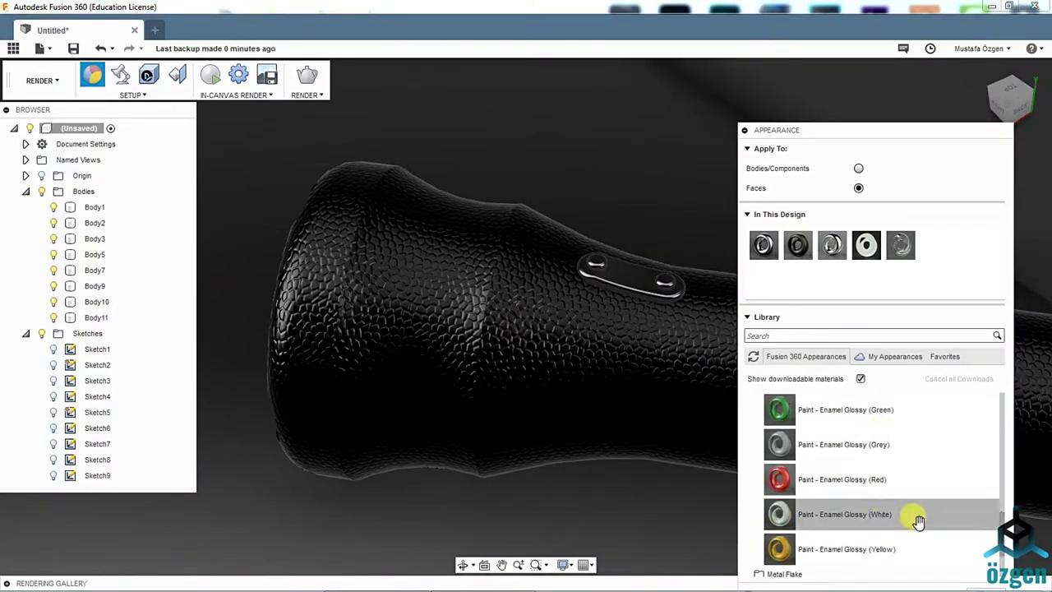
left_click_drag(911, 515, 641, 286)
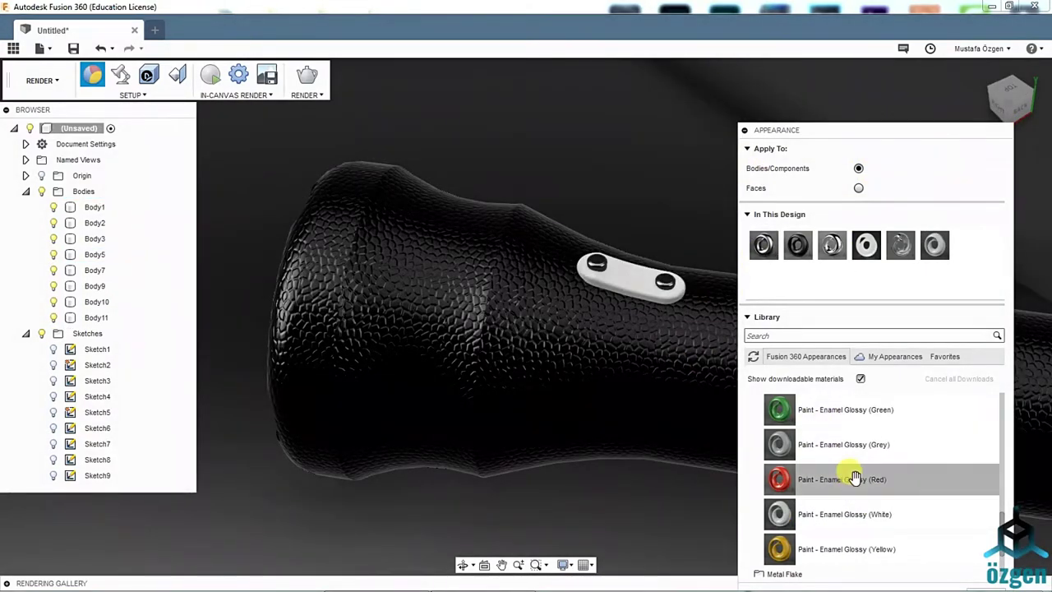
Apply the glossy white paint to the switch bracket and open it for editing.
scroll(855, 478, "up", 3)
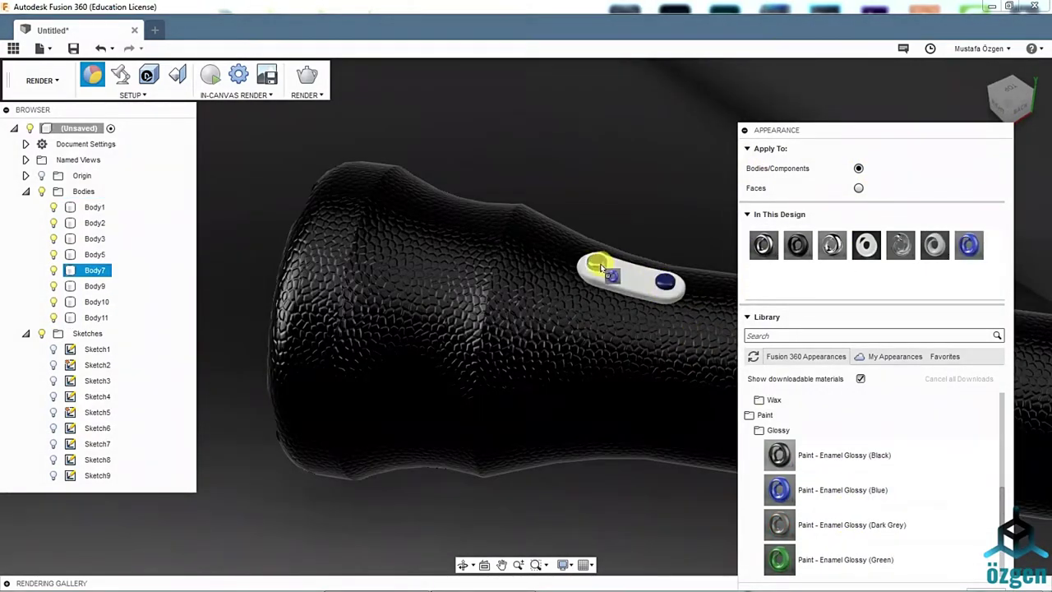
left_click_drag(780, 456, 616, 296)
middle_click_drag(524, 305, 427, 329, "shift")
double_click(935, 244)
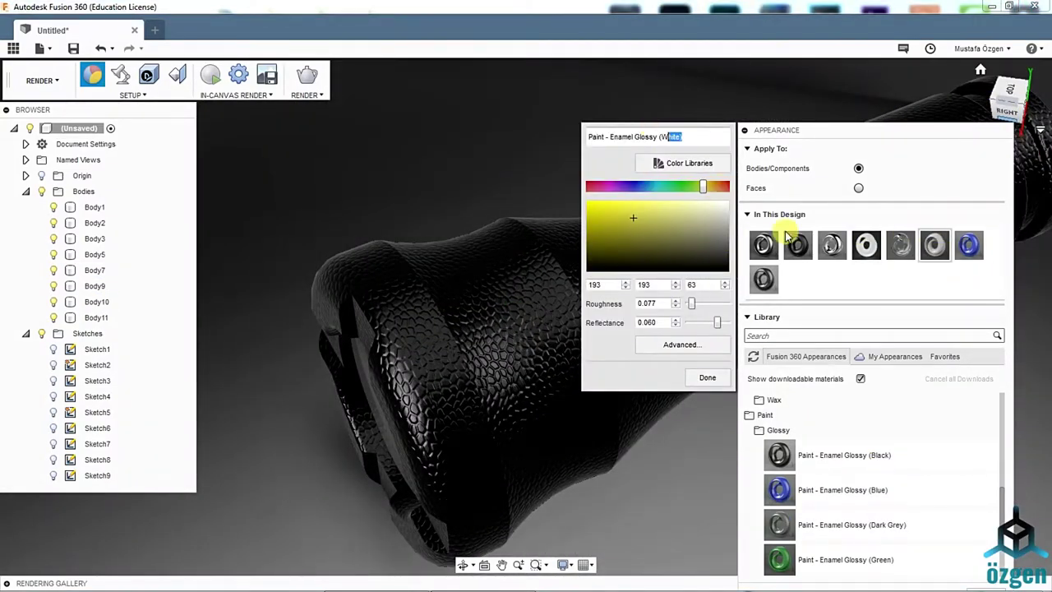
Recolour the bracket's enamel paint by shifting its hue.
key("Return")
double_click(933, 245)
mouse_move(762, 135)
left_mouse_down()
mouse_move(248, 90)
mouse_move(256, 94)
left_mouse_up()
left_click_drag(129, 147, 99, 149)
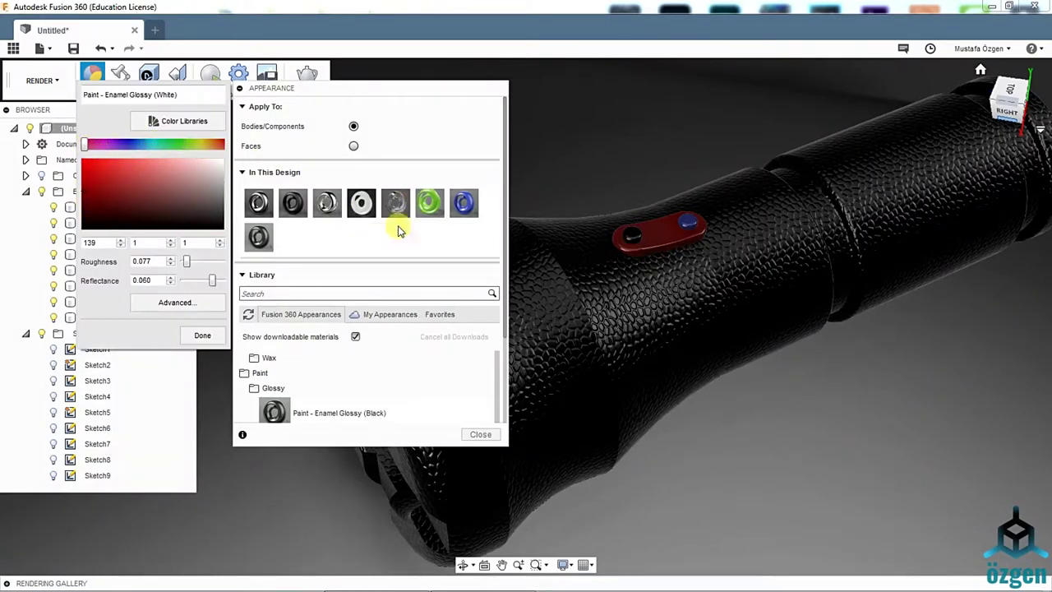
key("Return")
Browse the enamel paints and paint the left switch button glossy white.
scroll(497, 354, "down", 1)
scroll(496, 357, "down", 3)
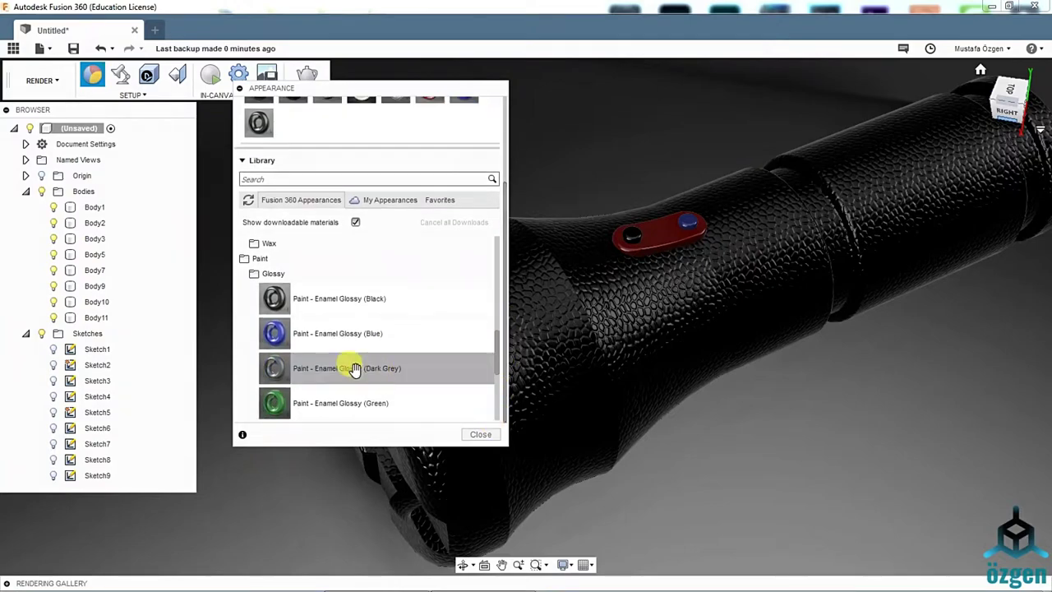
left_click_drag(587, 295, 693, 223)
scroll(499, 352, "down", 2)
scroll(498, 361, "down", 3)
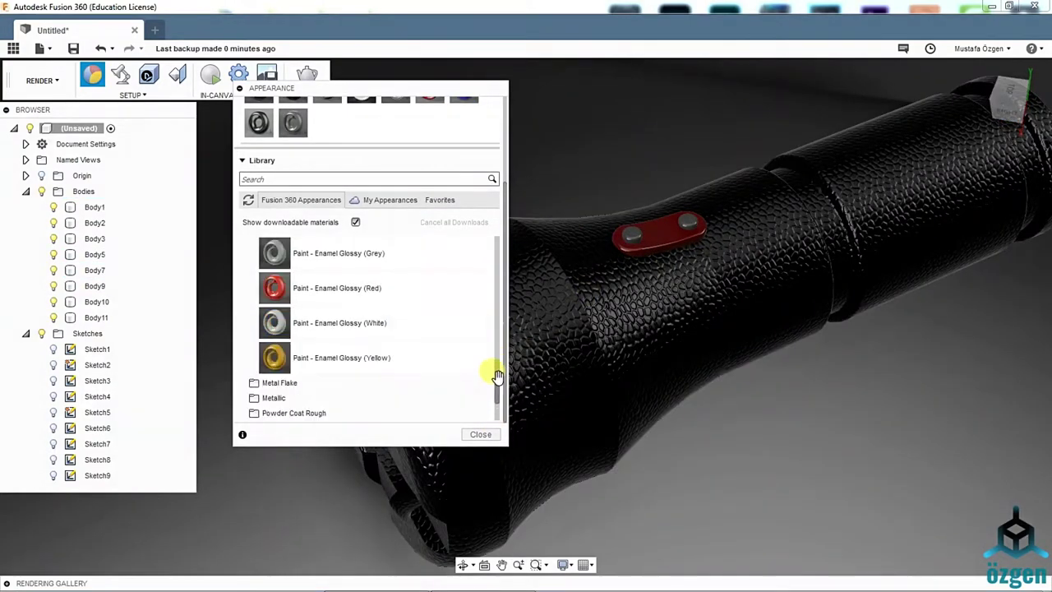
scroll(400, 345, "down", 1)
left_click_drag(386, 324, 647, 257)
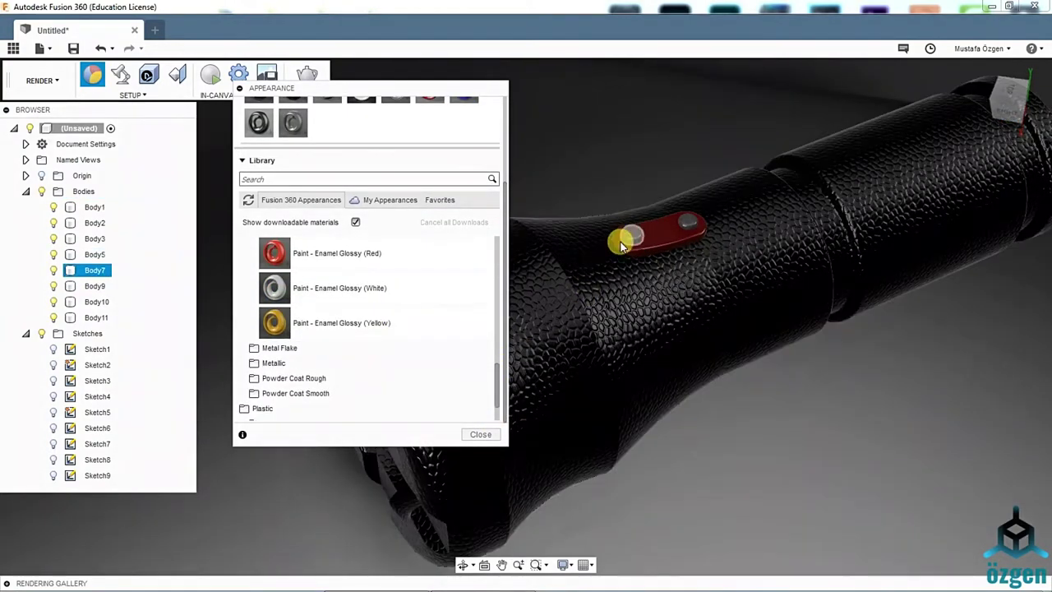
scroll(499, 366, "up", 4)
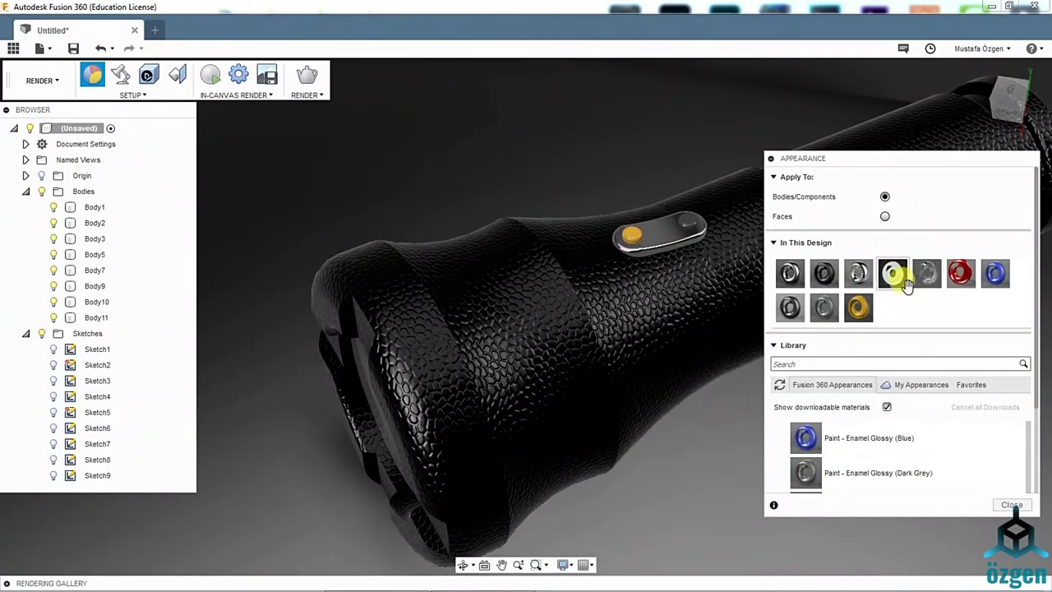
scroll(959, 457, "up", 2)
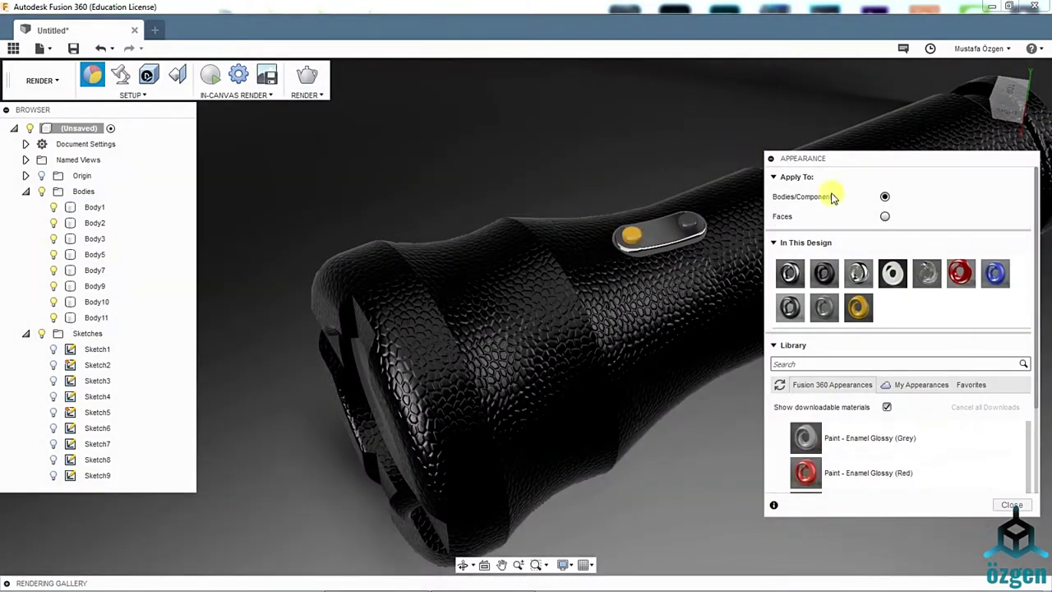
left_click(773, 177)
left_click(690, 227)
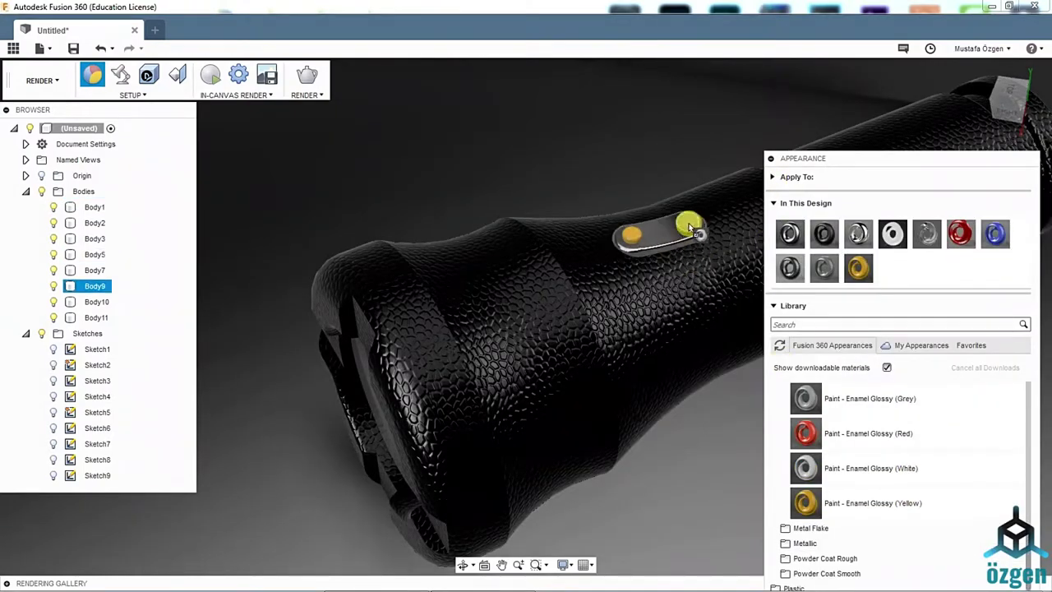
left_click_drag(805, 468, 683, 218)
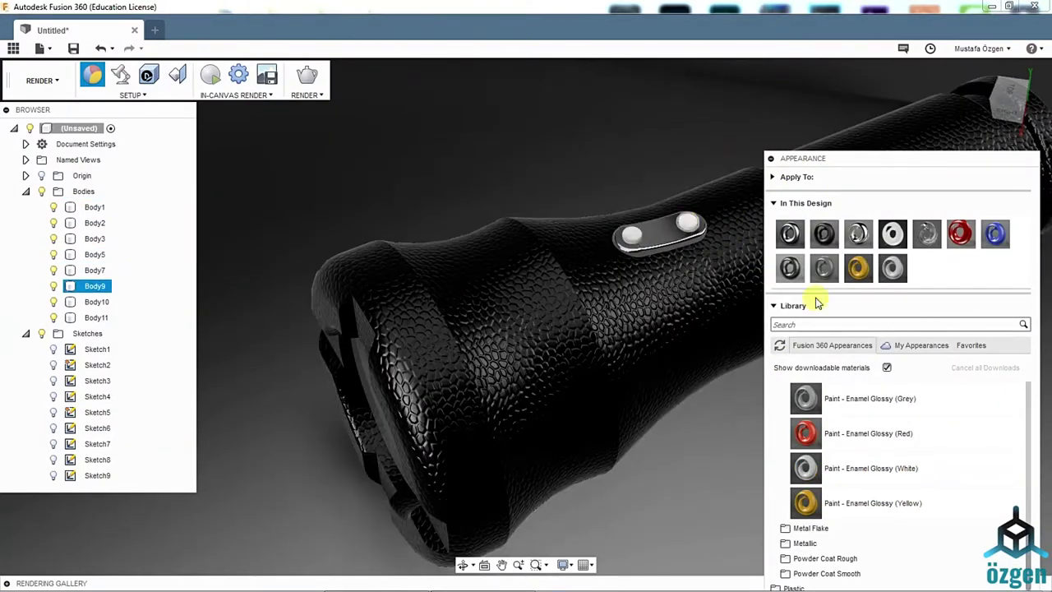
Orbit to look into the flashlight's front and open the textured skin plastic for editing.
left_click(771, 159)
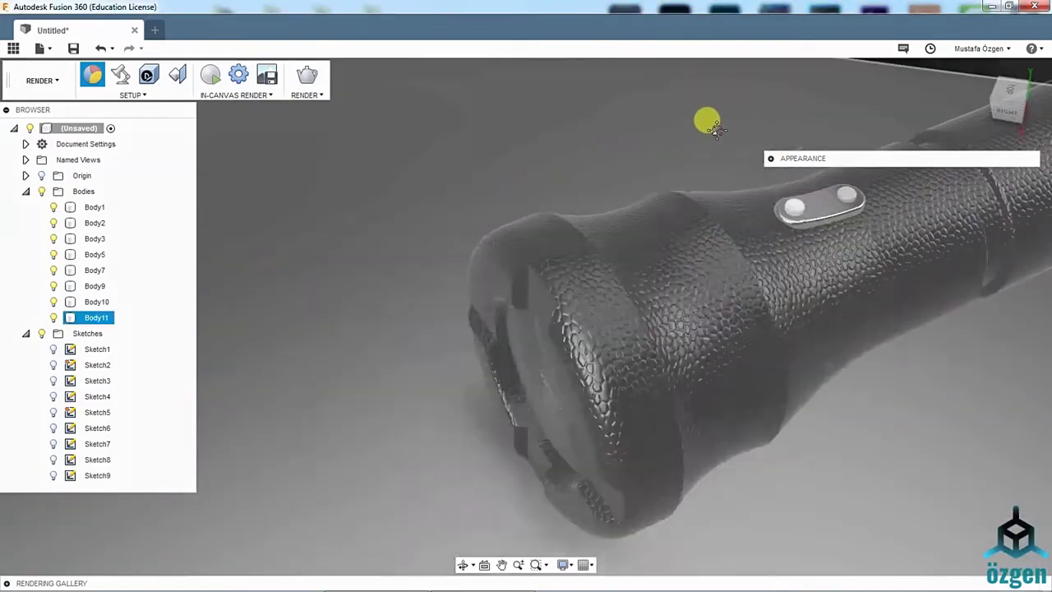
middle_click_drag(525, 317, 576, 346, "shift")
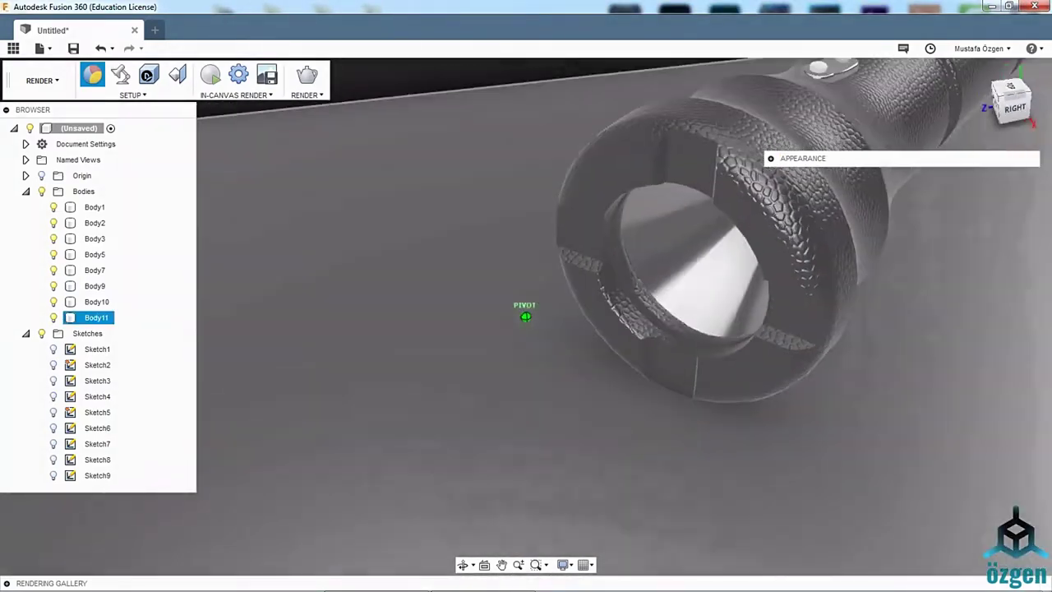
middle_click_drag(525, 317, 850, 301, "shift")
double_click(901, 234)
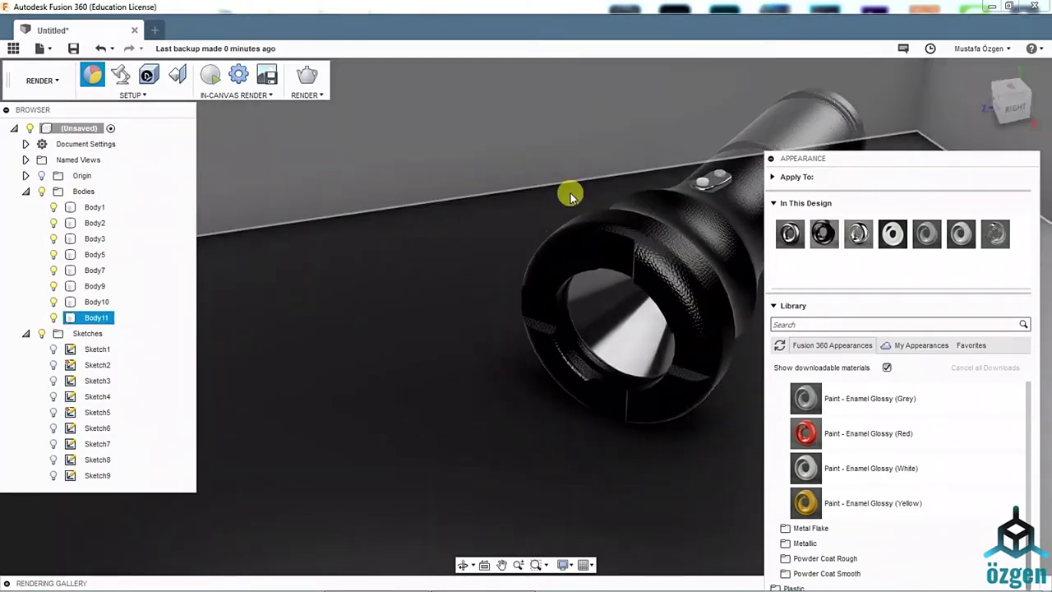
With Apply To set to Faces, give two ring faces Aluminum - Anodized Glossy (Blue).
scroll(904, 469, "up", 3)
scroll(904, 461, "up", 3)
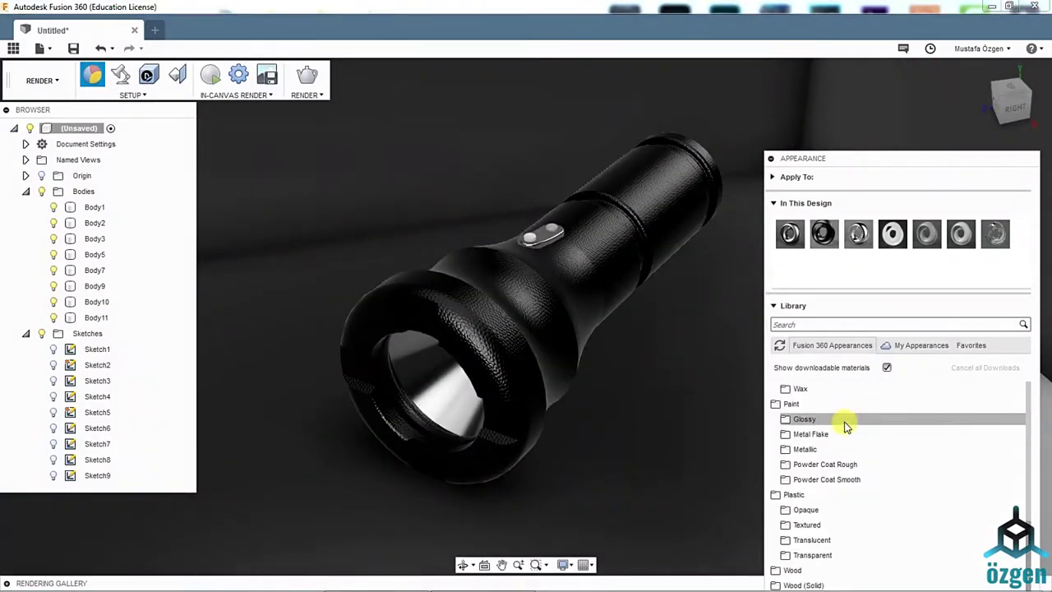
scroll(844, 425, "up", 3)
scroll(822, 463, "up", 3)
scroll(839, 392, "up", 2)
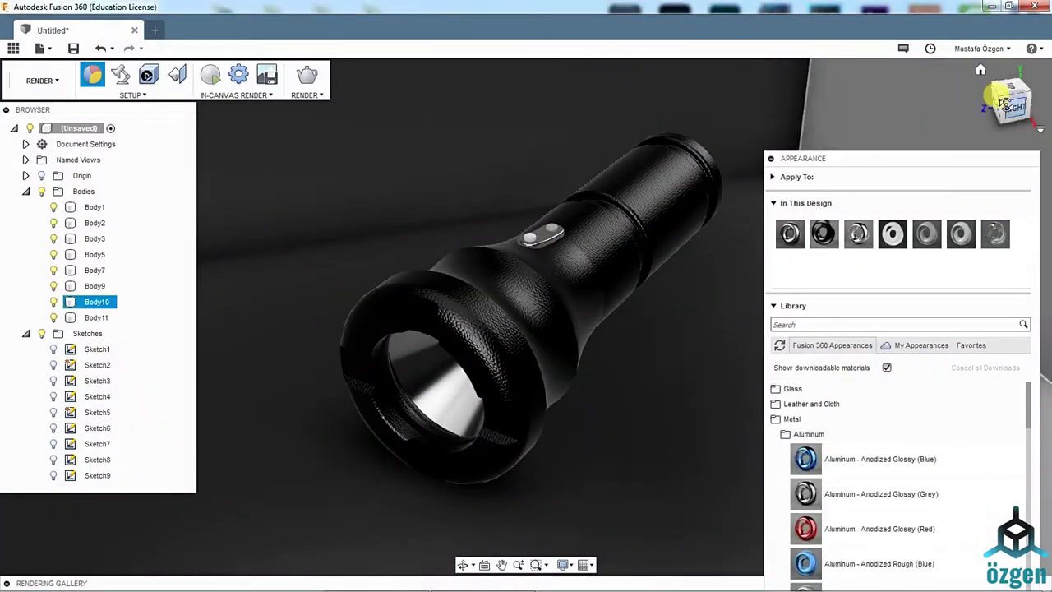
left_click(773, 176)
left_click_drag(871, 158, 929, 85)
left_click_drag(863, 414, 810, 359)
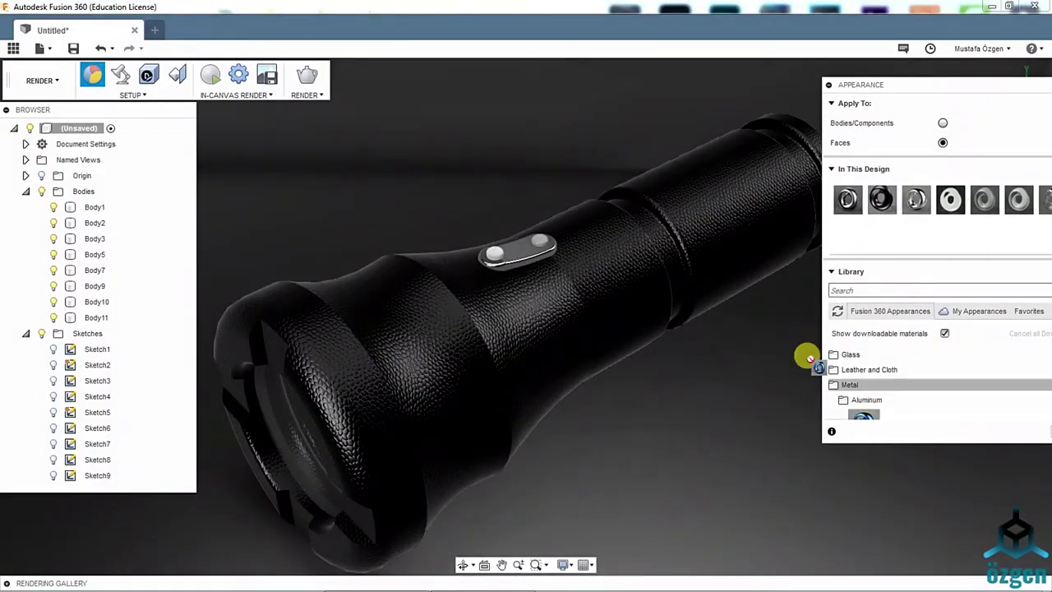
left_click_drag(683, 267, 682, 268)
left_click_drag(796, 155, 348, 371)
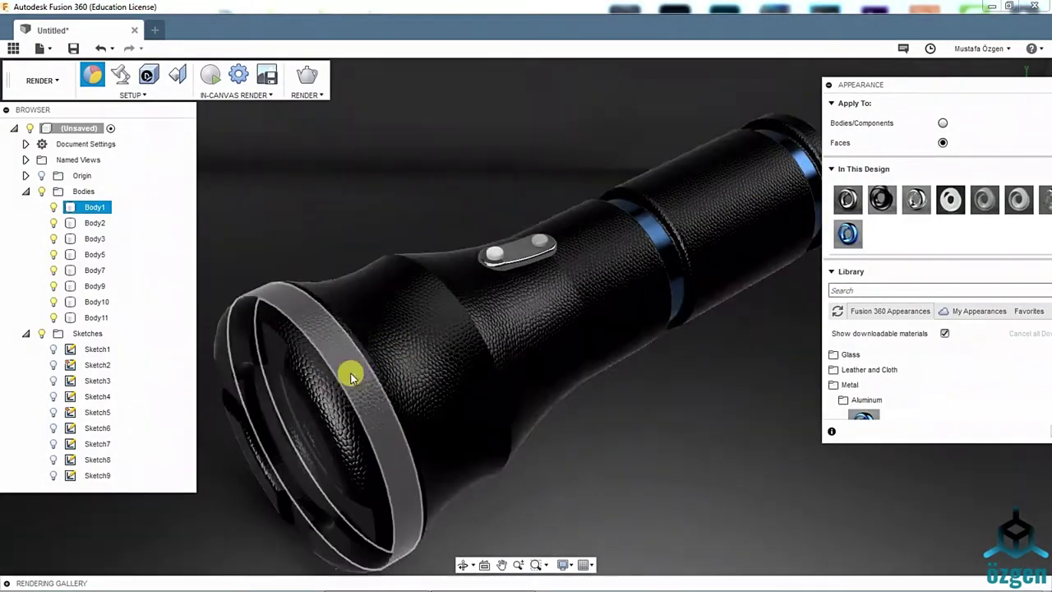
Try leather and aluminium on the front band, then finish it and the front ring in Chrome - Black.
left_click_drag(882, 199, 425, 369)
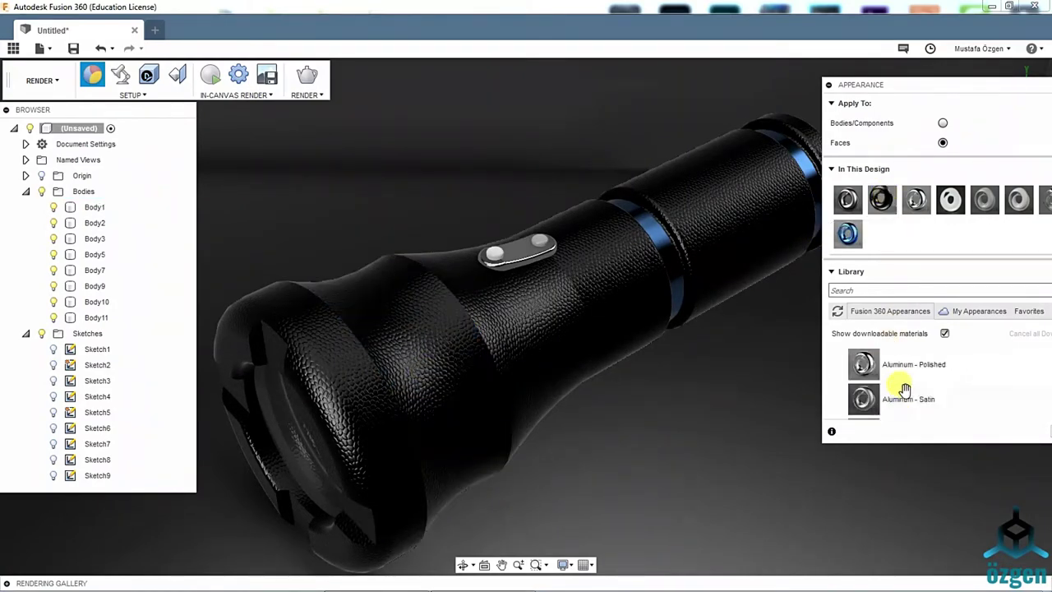
left_click_drag(485, 378, 486, 379)
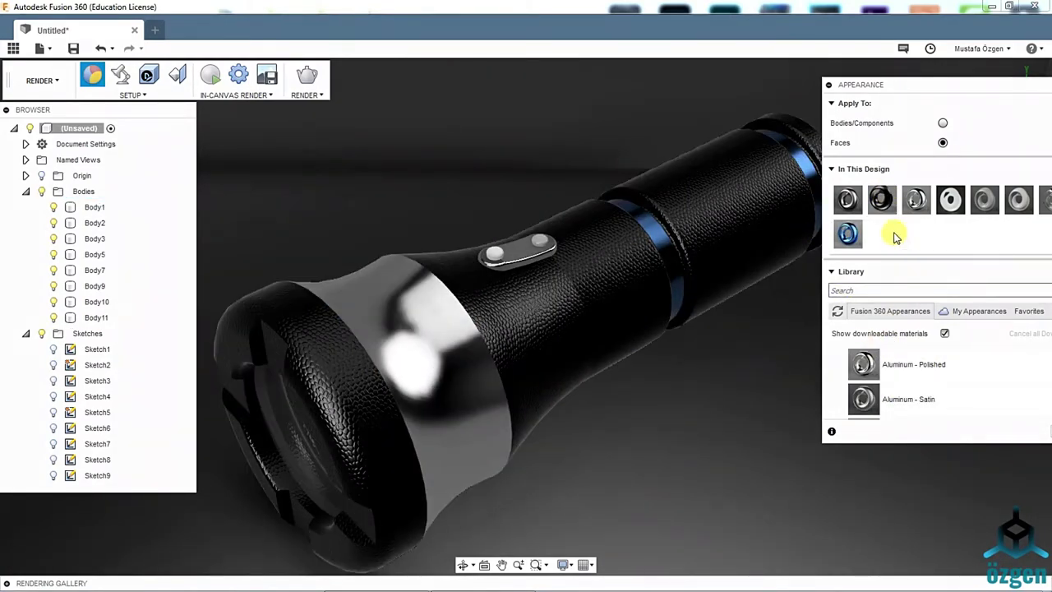
scroll(938, 386, "down", 5)
left_click(892, 384)
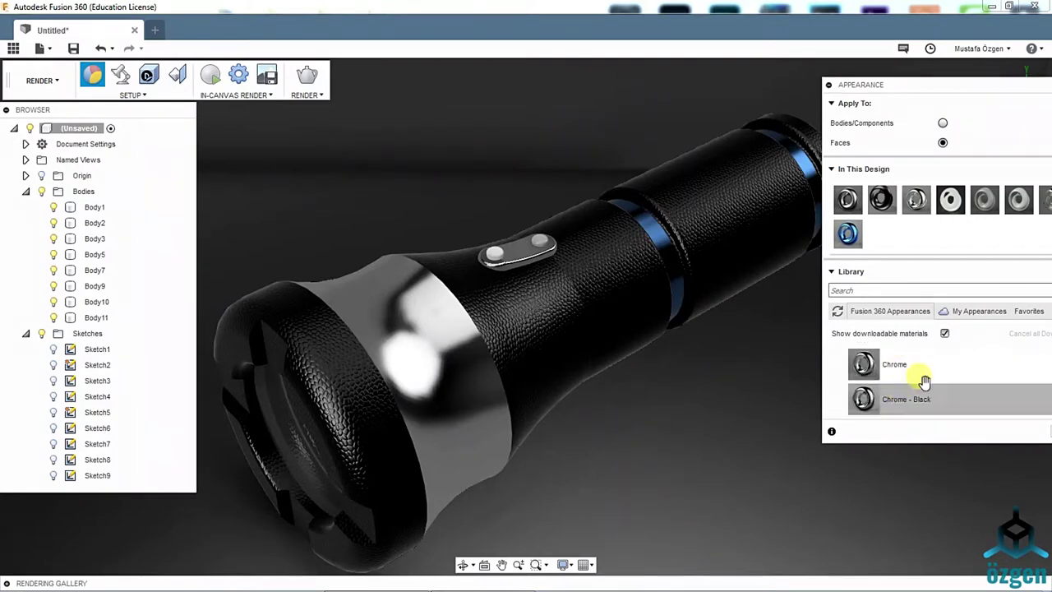
left_click_drag(896, 397, 489, 375)
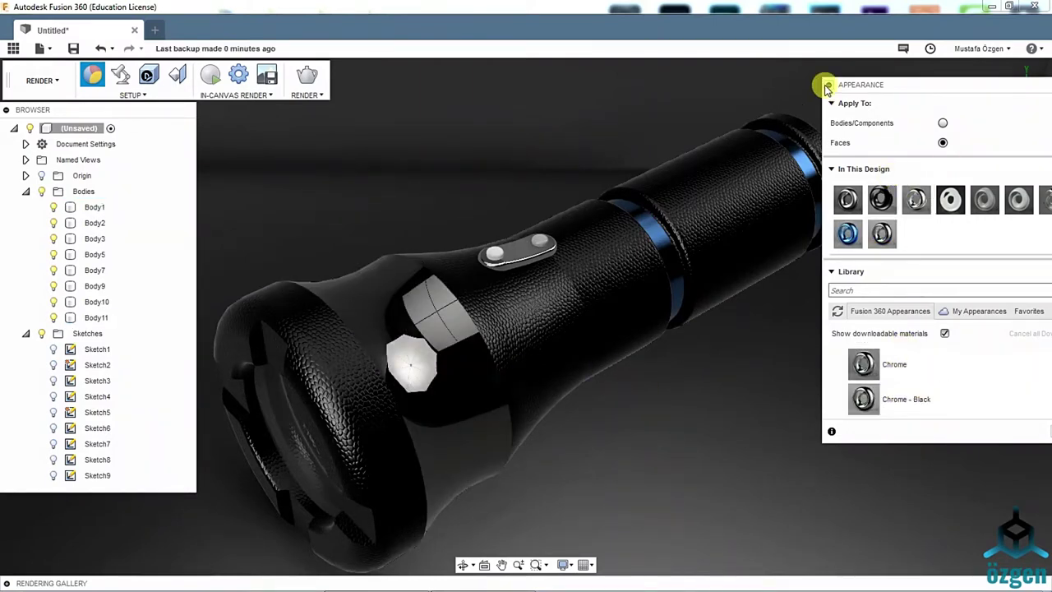
middle_click_drag(693, 258, 811, 110, "shift")
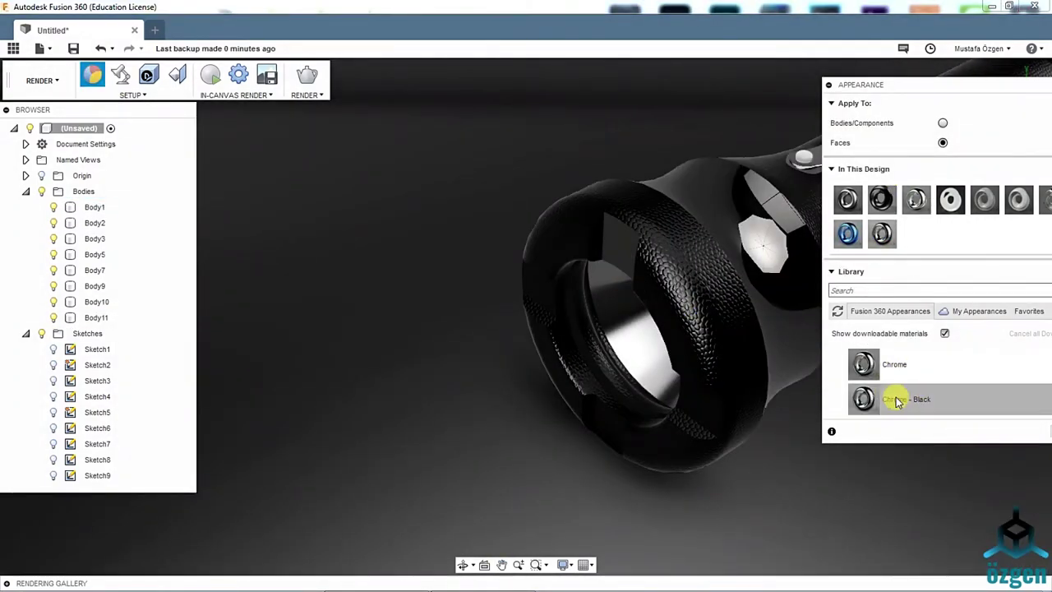
left_click_drag(716, 349, 717, 350)
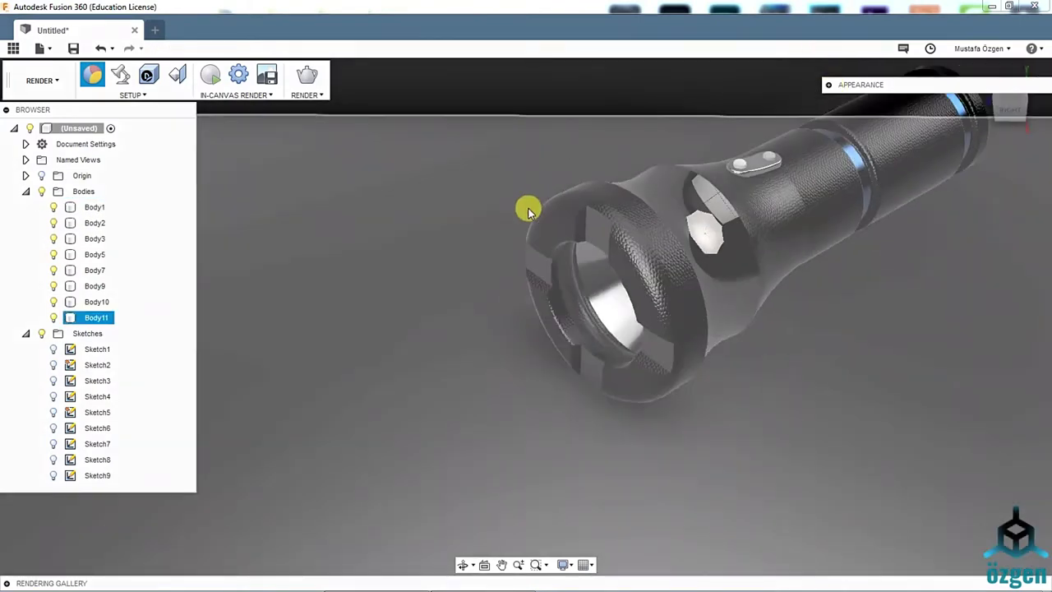
With Apply To set to Bodies, tint the Chrome - Black appearance toward red.
middle_click_drag(529, 206, 522, 305, "shift")
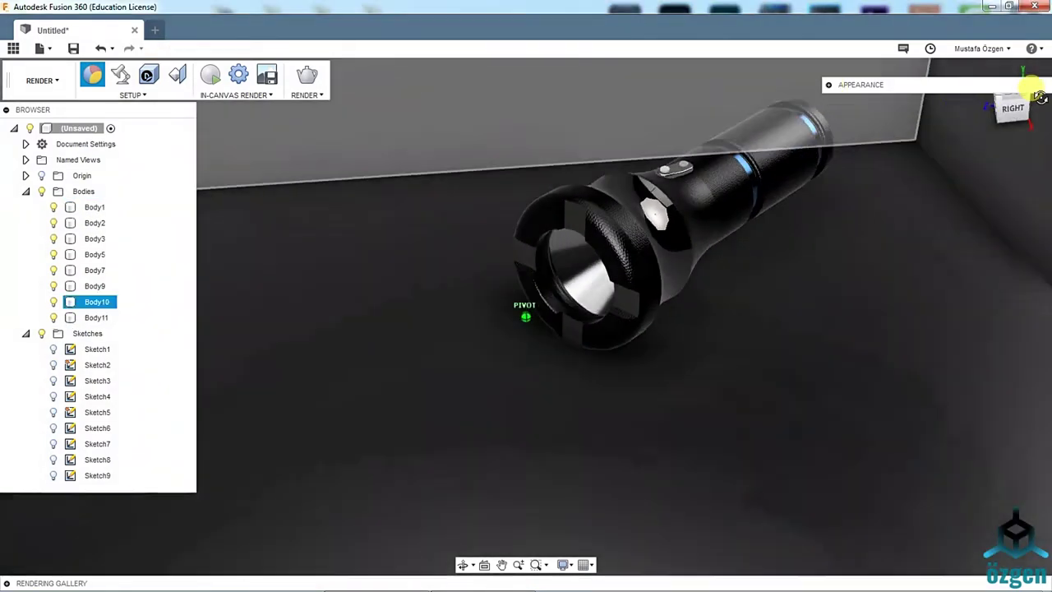
scroll(521, 305, "up", 3)
left_click(944, 124)
scroll(638, 171, "up", 3)
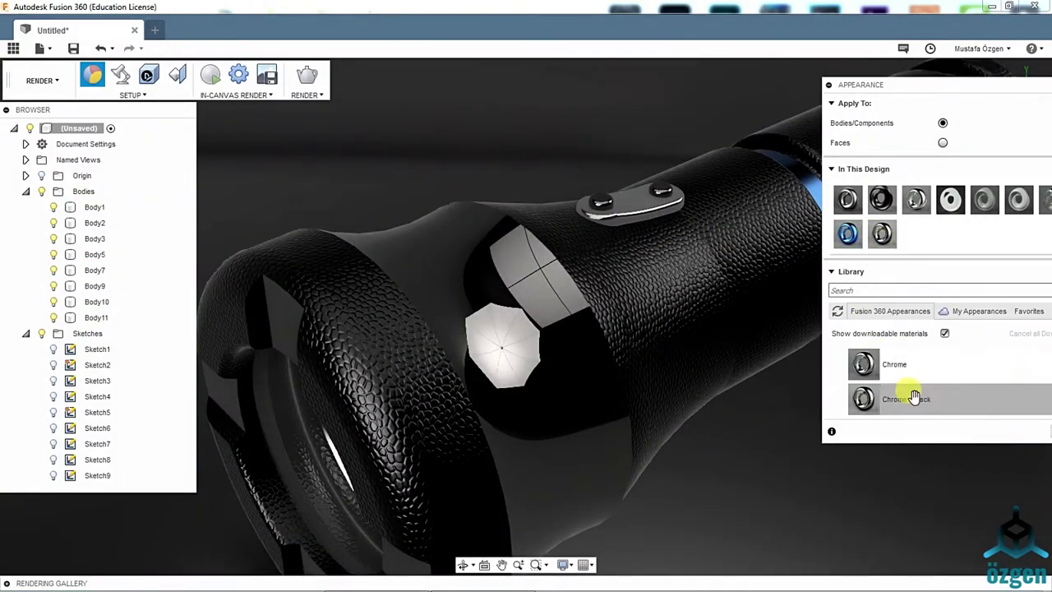
double_click(917, 235)
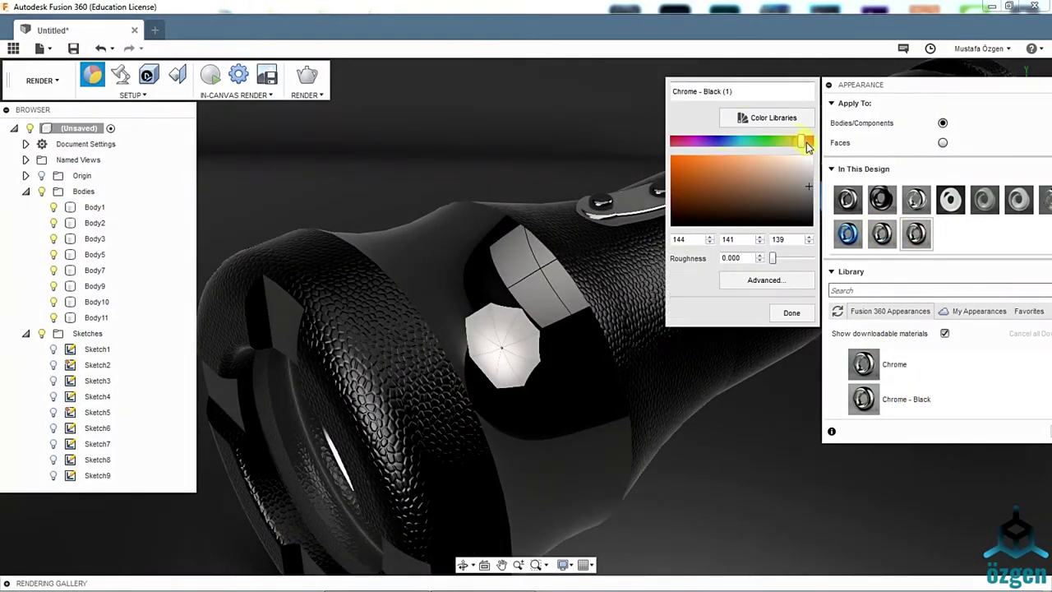
left_click(675, 142)
left_click(904, 236)
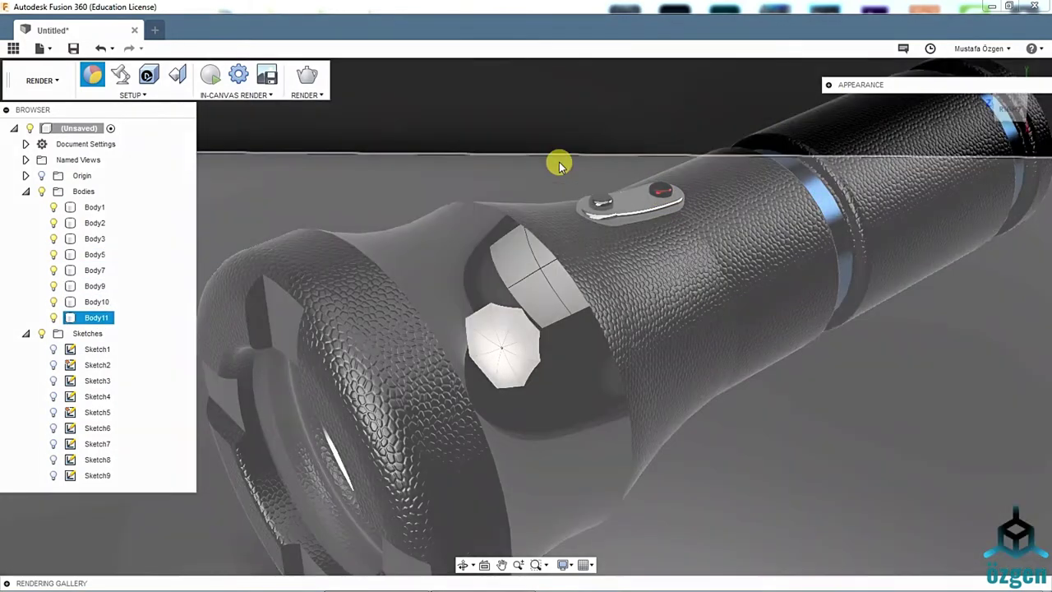
Set the environment brightness to 0 lx in Scene Settings and start an in-canvas render.
scroll(559, 160, "down", 5)
mouse_move(559, 159)
middle_mouse_down("shift")
mouse_move(525, 316)
mouse_move(773, 216)
middle_mouse_up("shift")
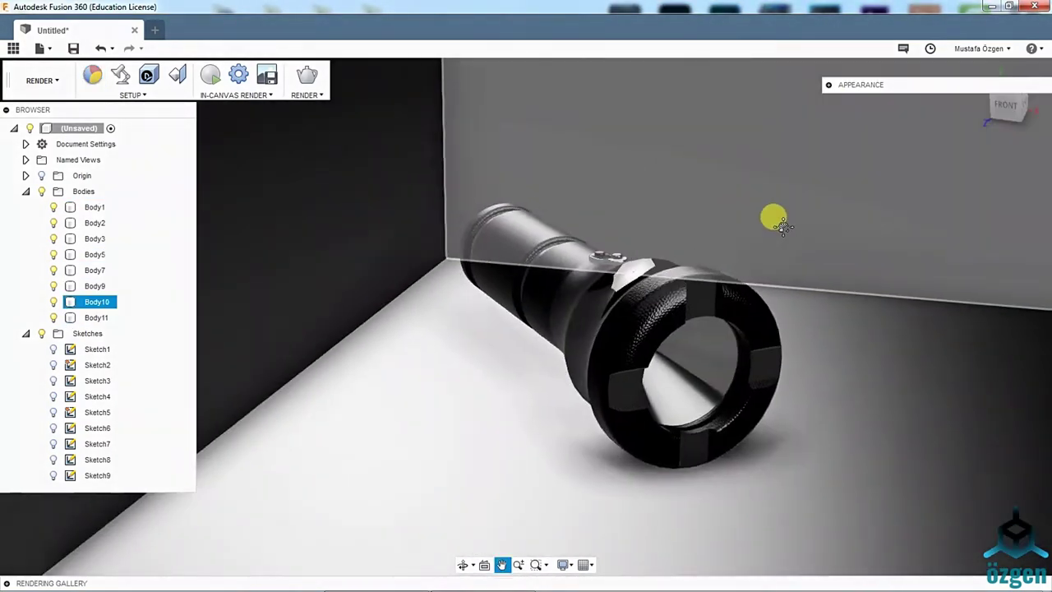
left_click(120, 75)
left_click_drag(909, 183, 881, 187)
left_click(211, 75)
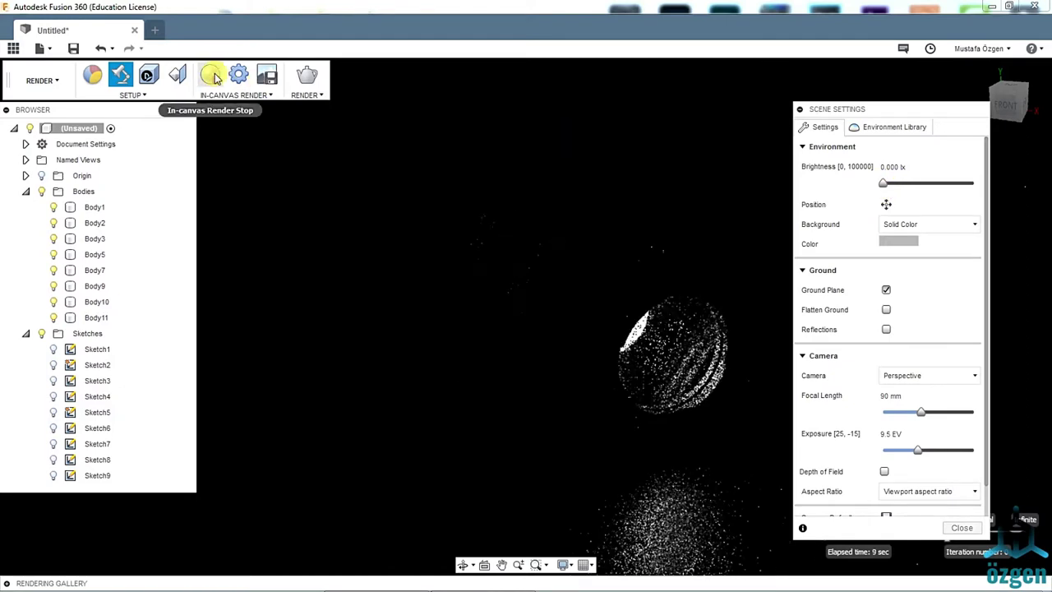
Raise brightness to 579.710 lx, re-render in canvas, and orbit to face the front lens.
left_click_drag(897, 189, 888, 187)
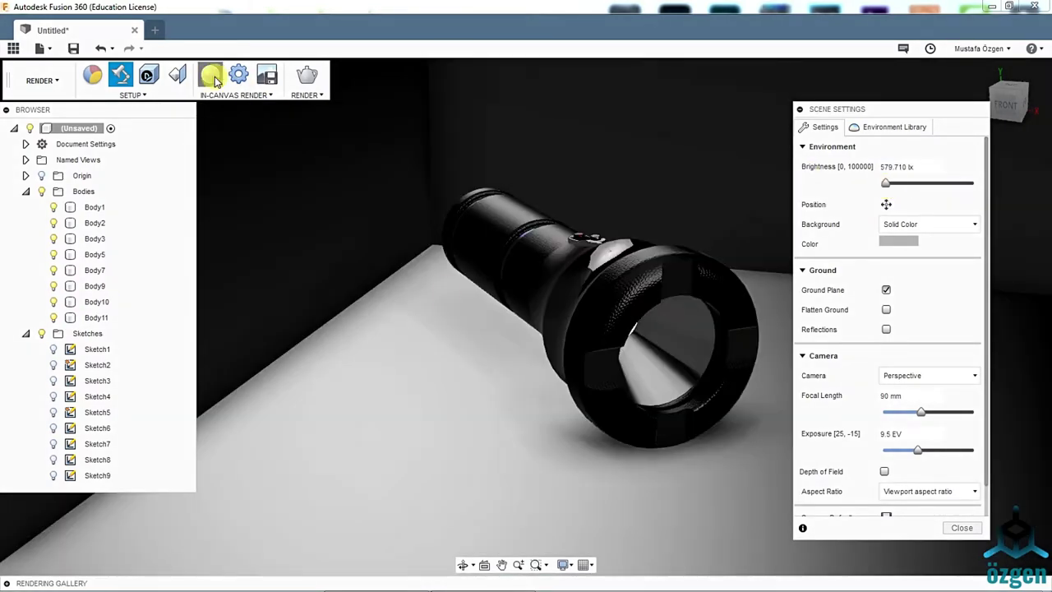
left_click(214, 78)
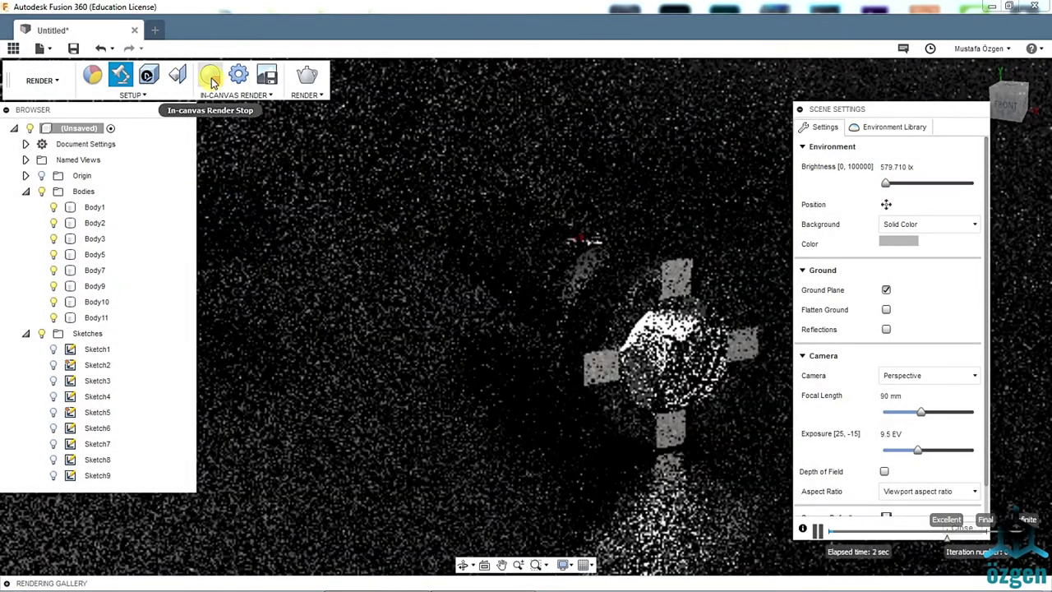
left_click(800, 109)
mouse_move(745, 294)
middle_mouse_down("shift")
mouse_move(653, 287)
mouse_move(992, 134)
mouse_move(1038, 80)
mouse_move(1026, 94)
middle_mouse_up("shift")
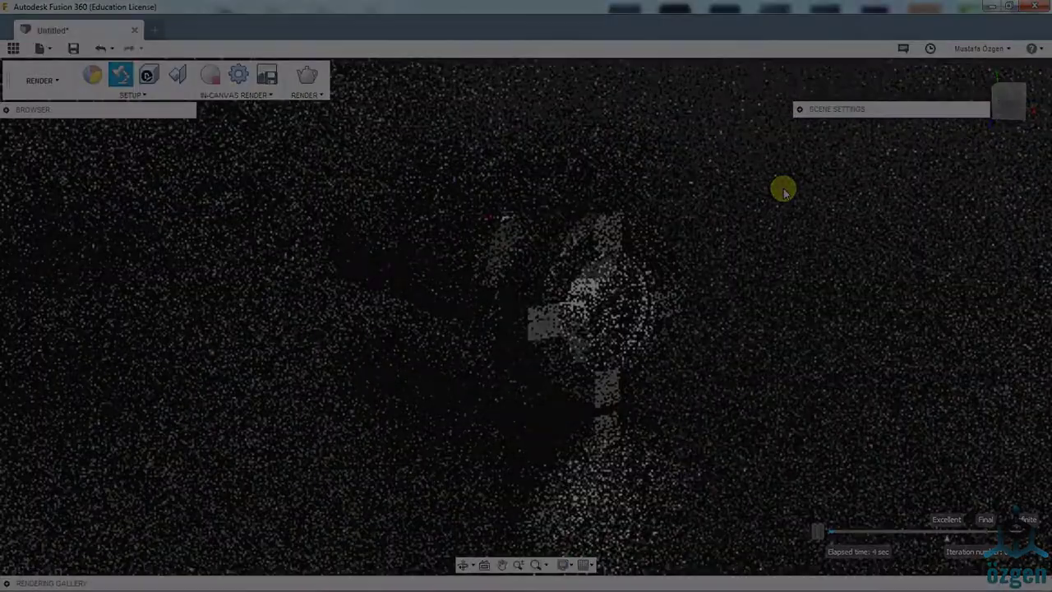